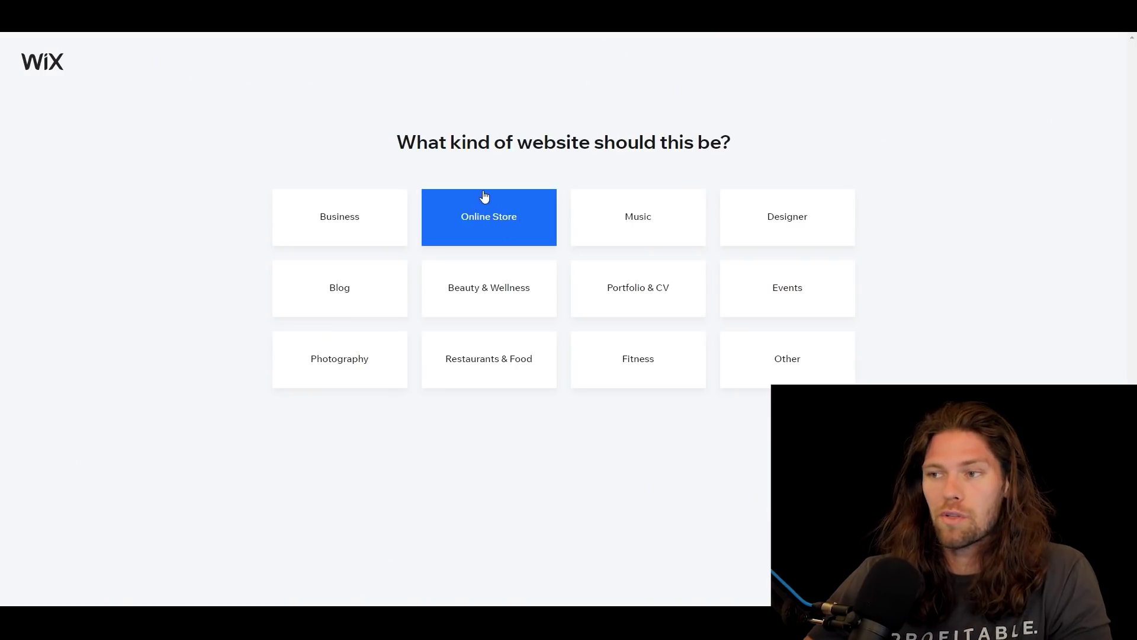
Step: Pick Online Store as the website type and choose to start from a template
left_click(499, 228)
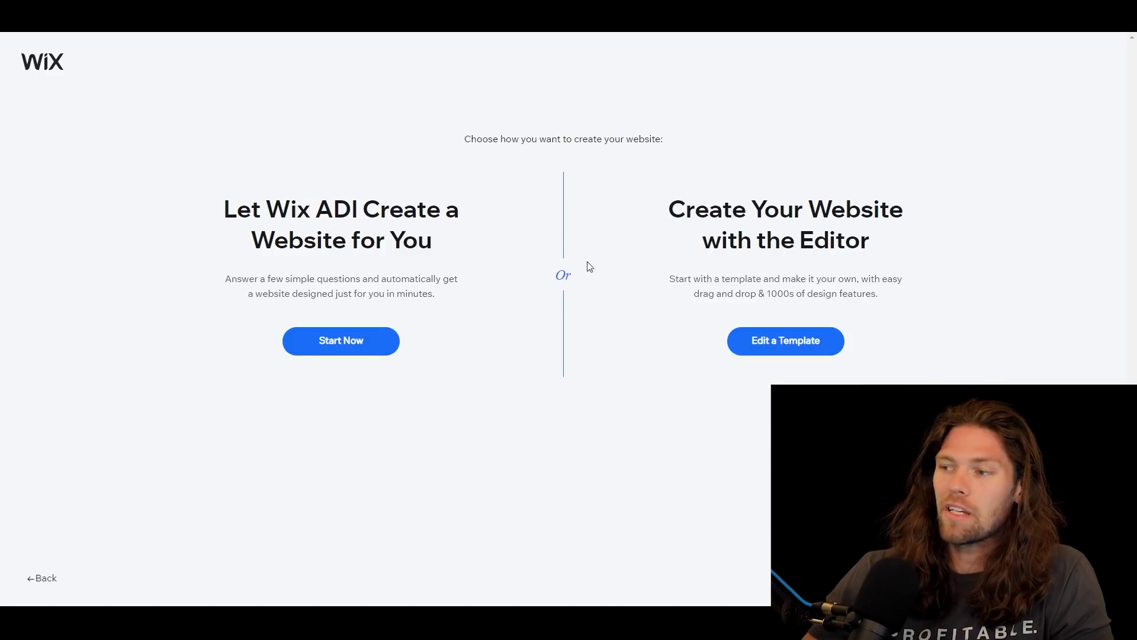
left_click(789, 347)
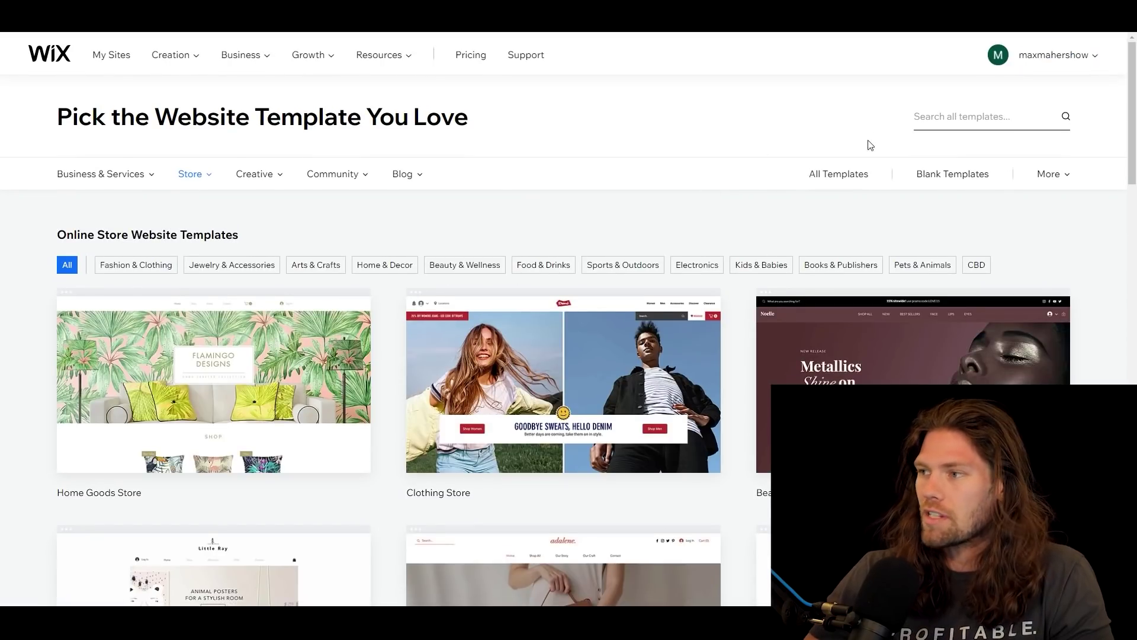
Step: Search the templates for 'tot' and preview the Accessories Store template
left_click(924, 121)
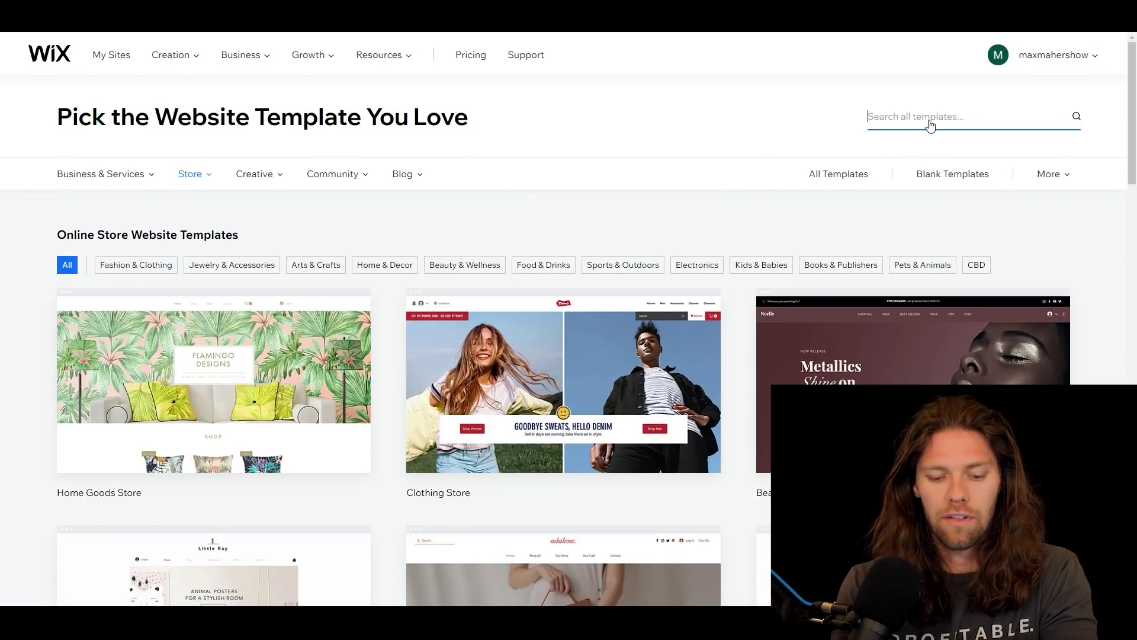
type("tote")
key("Return")
mouse_move(137, 295)
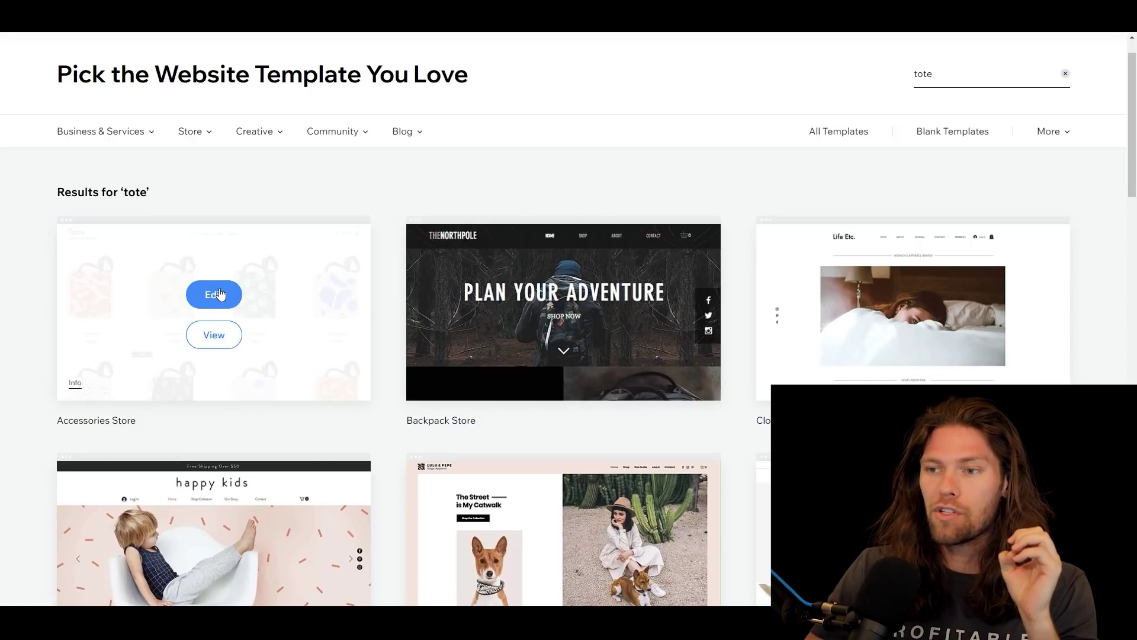
left_click(220, 340)
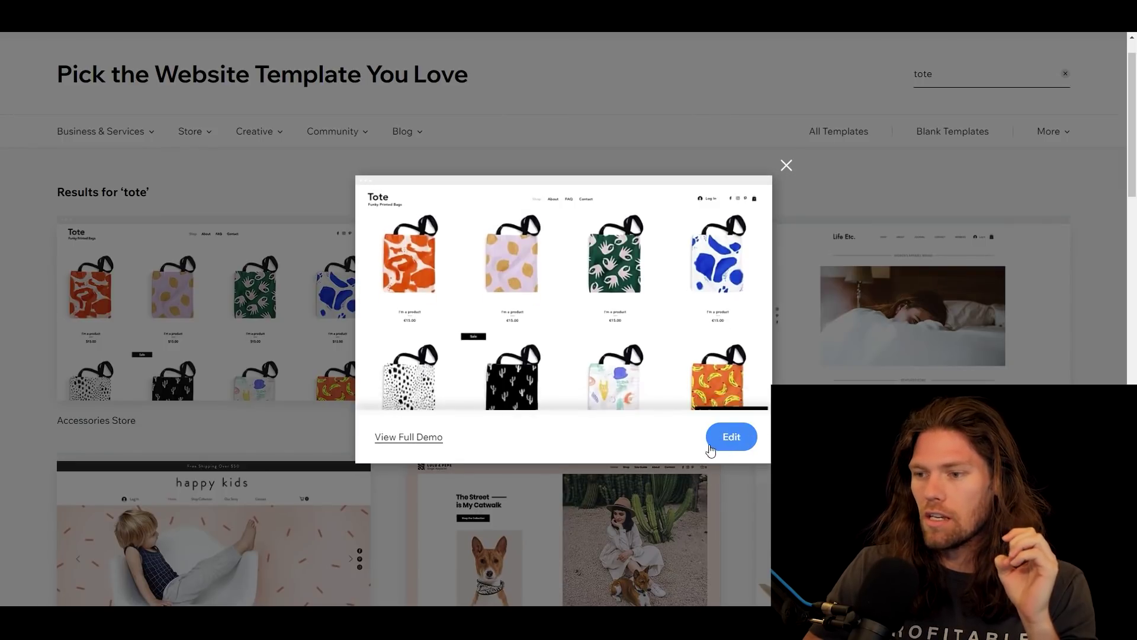
Step: View the Tote template's full demo, dismiss its message, and choose Edit this site
left_click(394, 439)
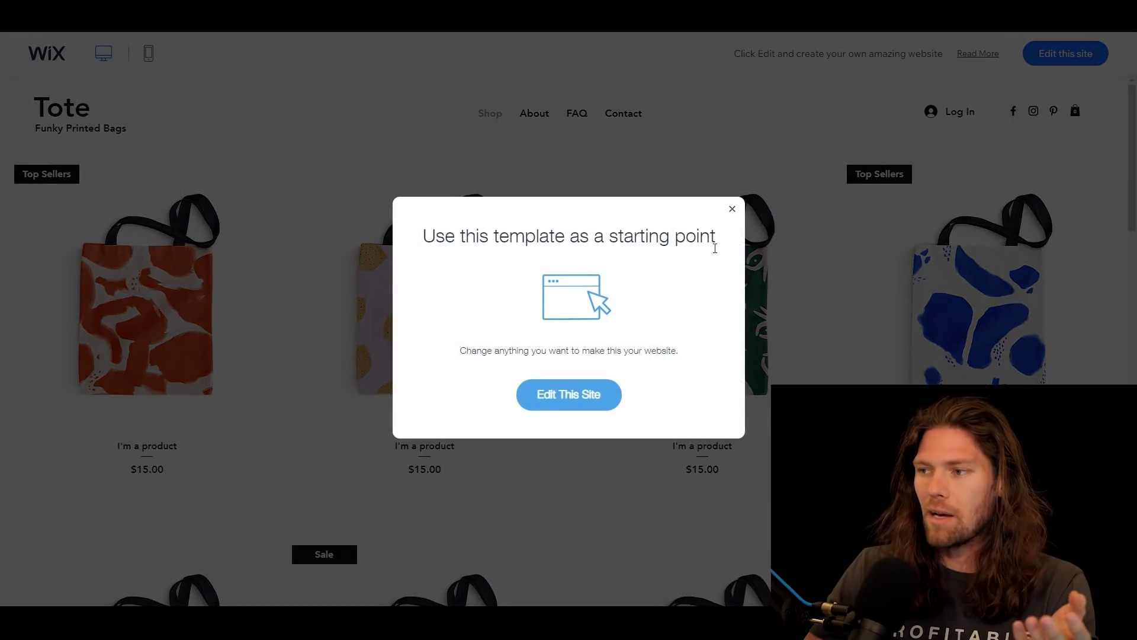
left_click(734, 210)
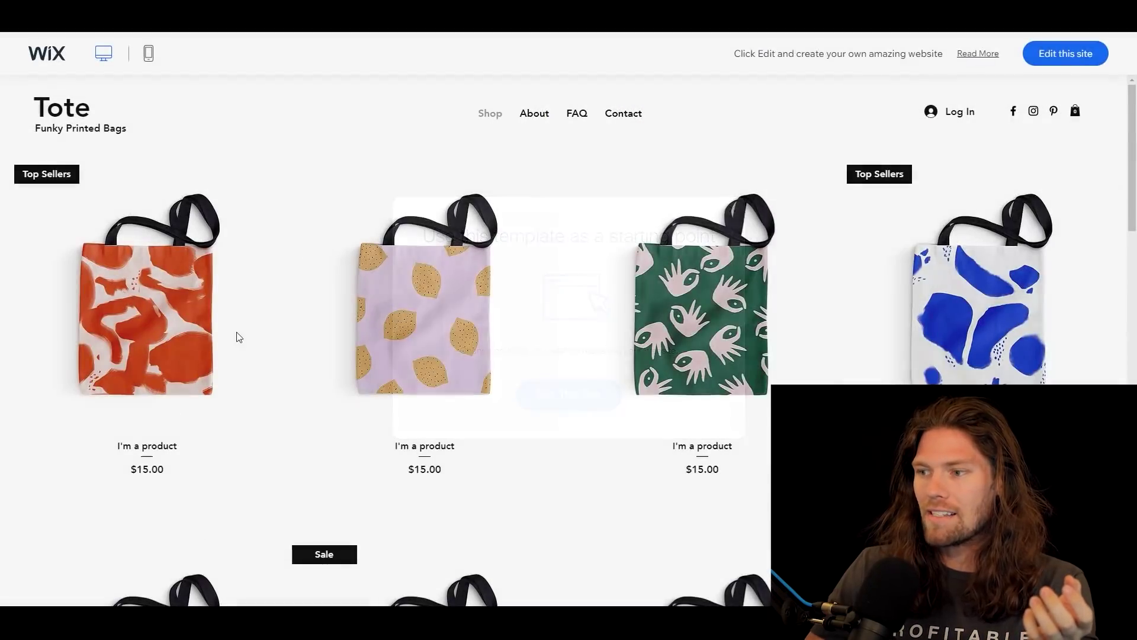
scroll(545, 398, "down", 10)
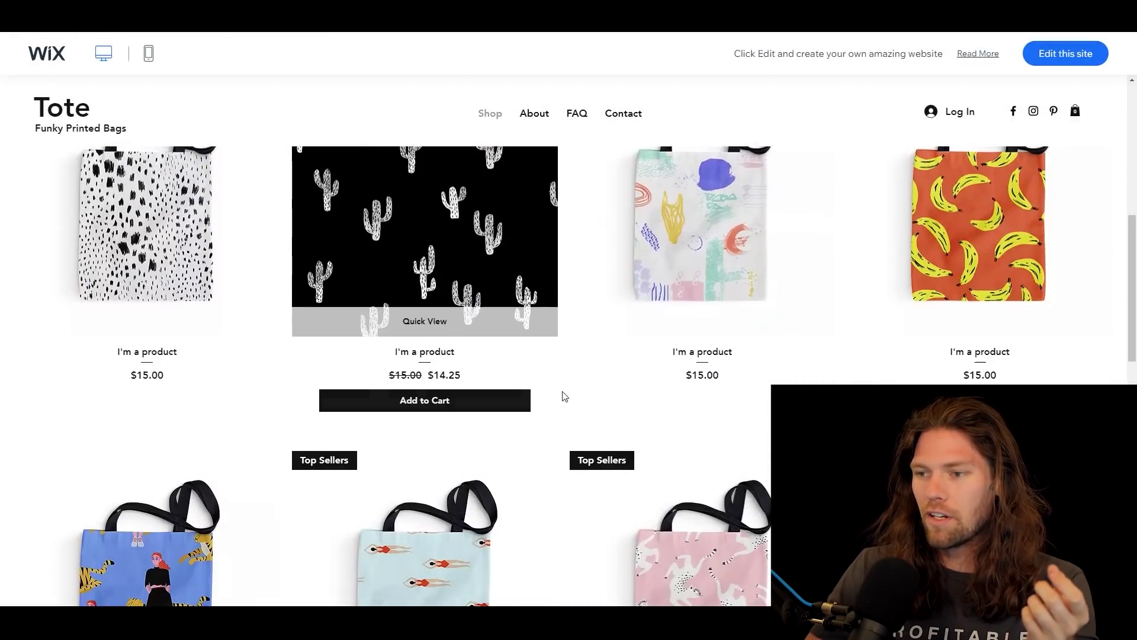
scroll(663, 433, "up", 5)
scroll(664, 432, "up", 5)
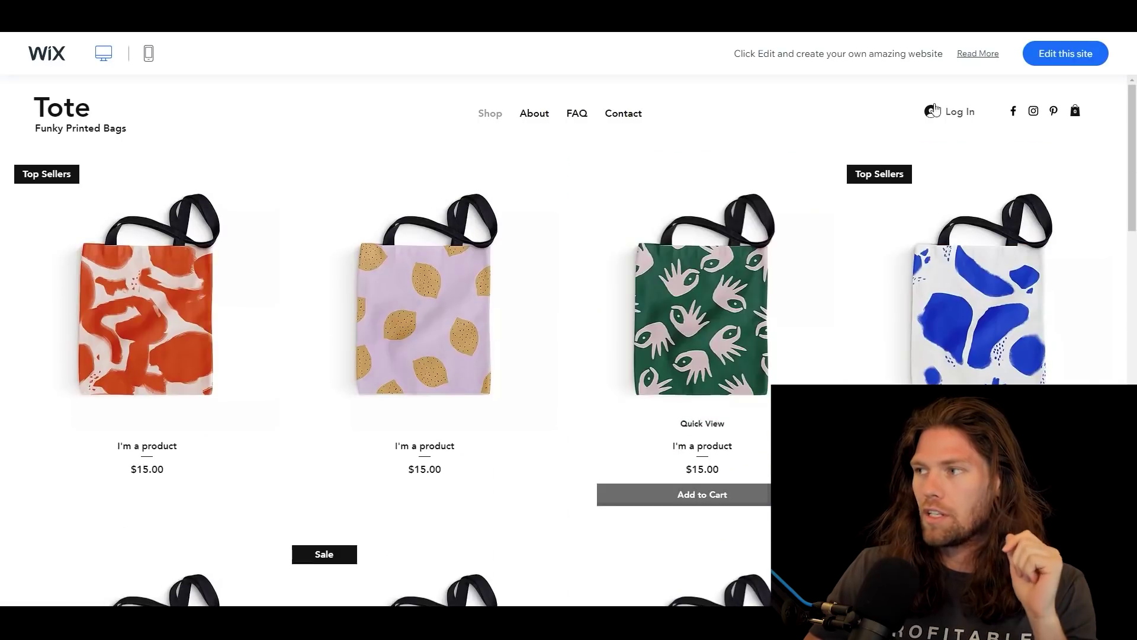
left_click(1054, 53)
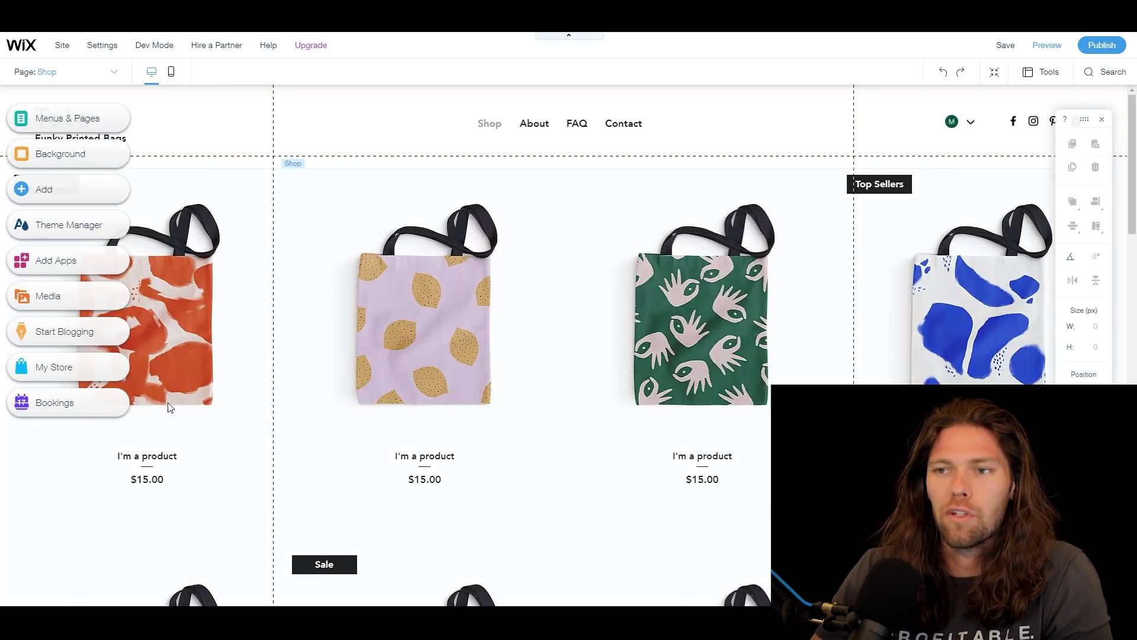
Step: Browse the Menus & Pages list and the page Background choices
left_click(77, 125)
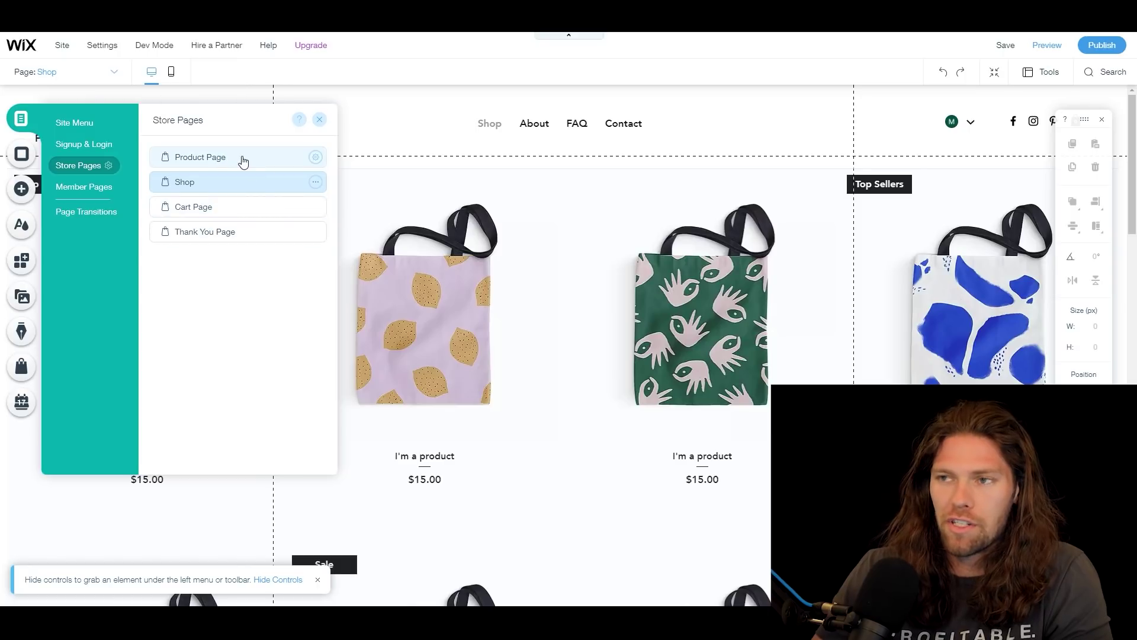
left_click(22, 155)
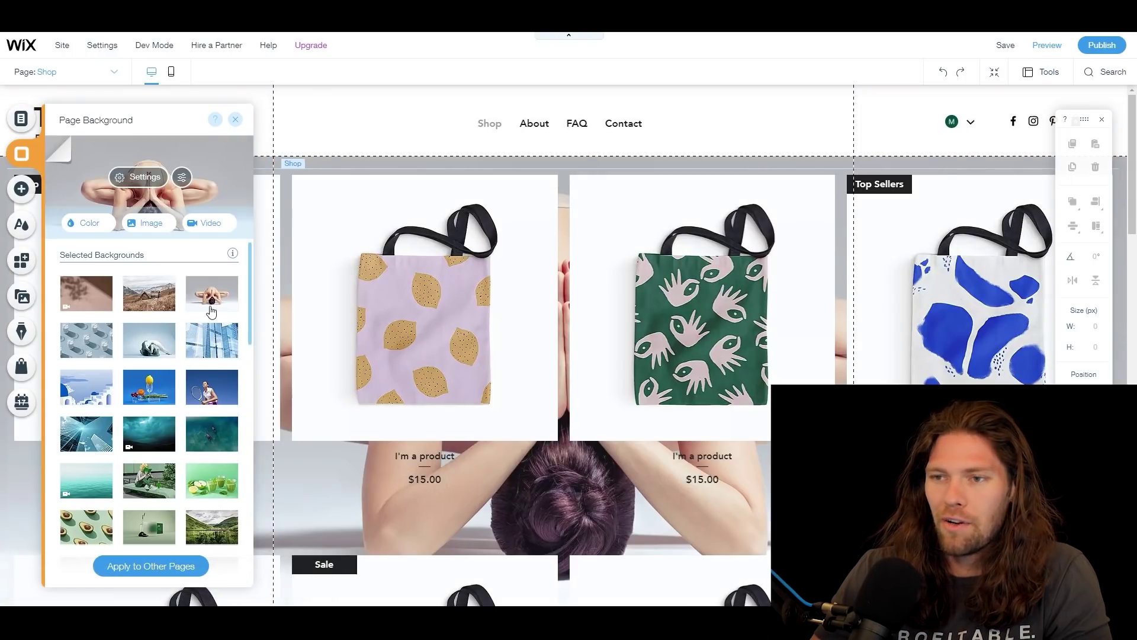
mouse_move(212, 312)
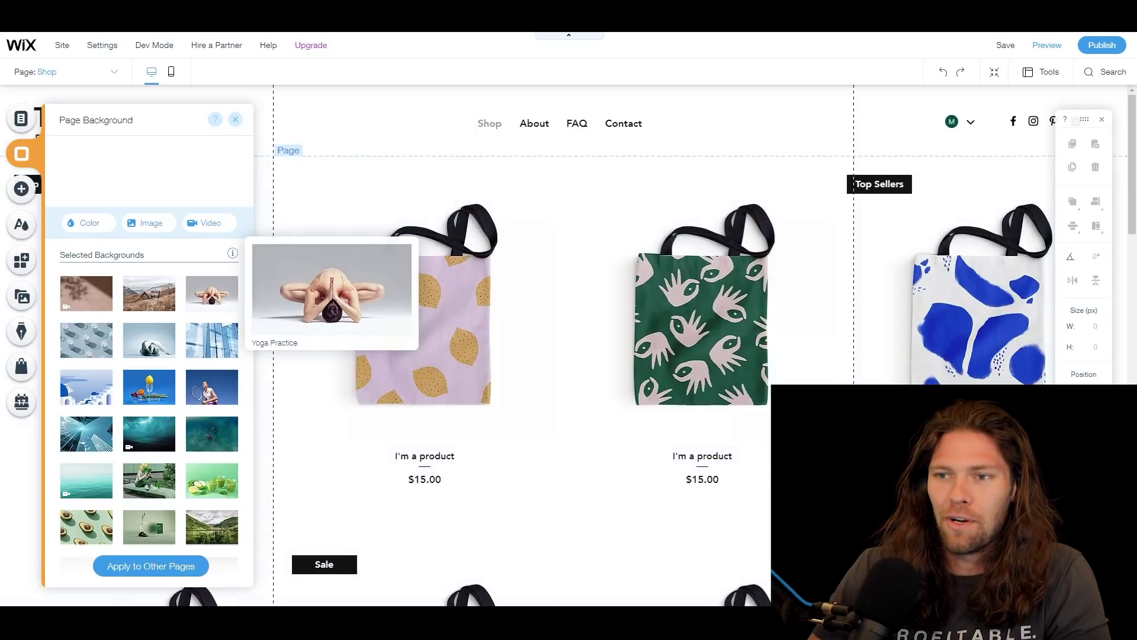
Step: Drag a yellow Scroll button below the green tote, then delete it
left_click(22, 190)
mouse_move(111, 222)
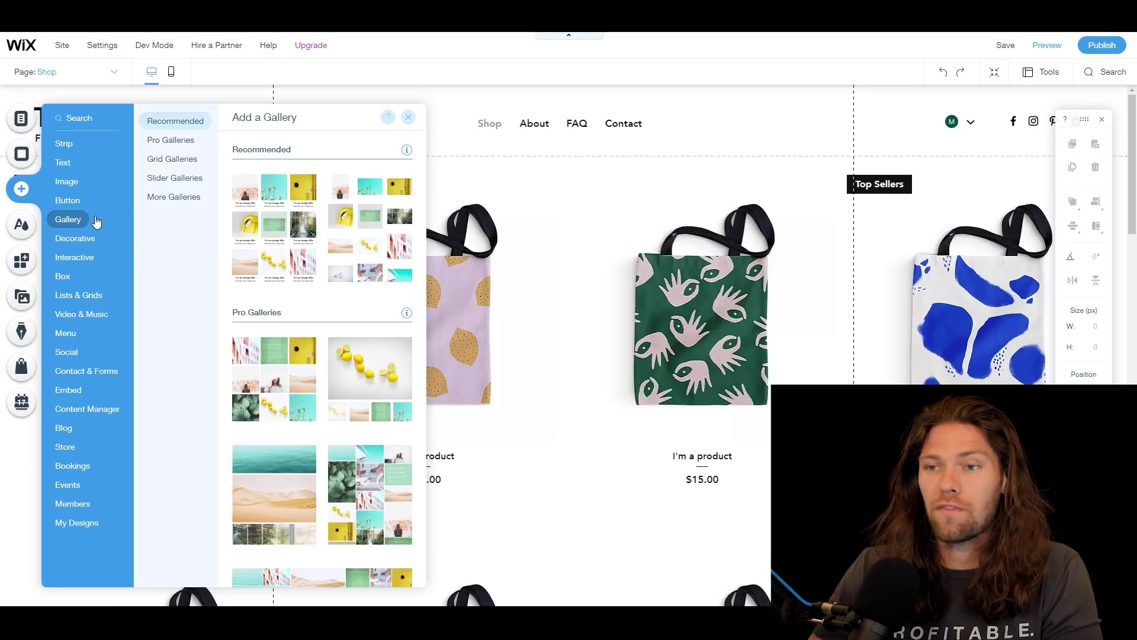
mouse_move(84, 206)
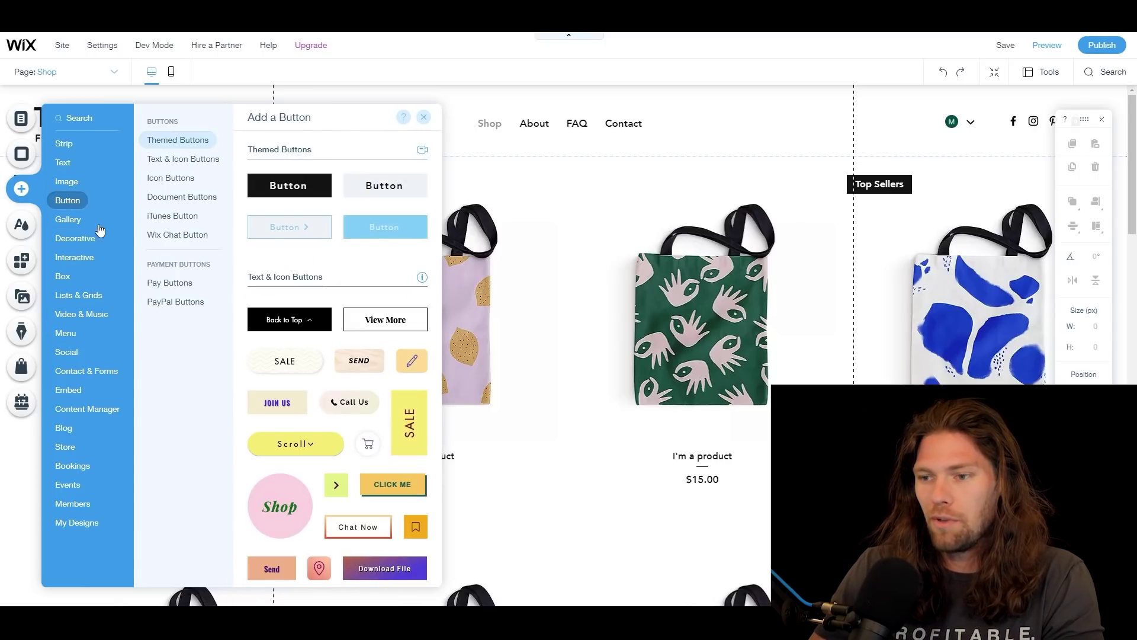
left_click_drag(296, 448, 705, 433)
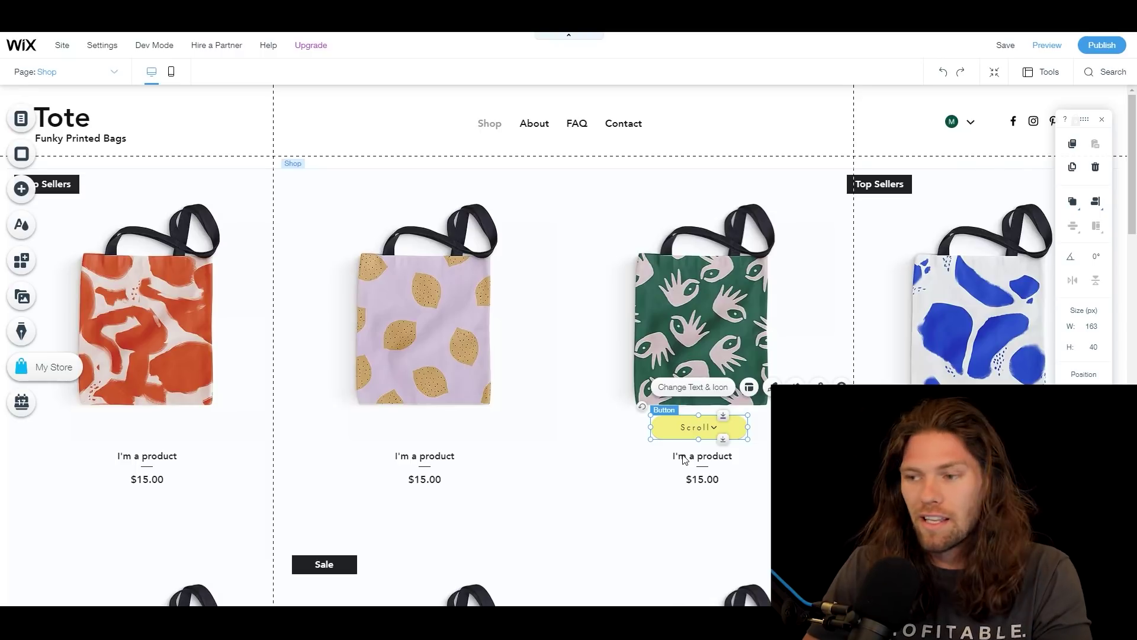
key("Delete")
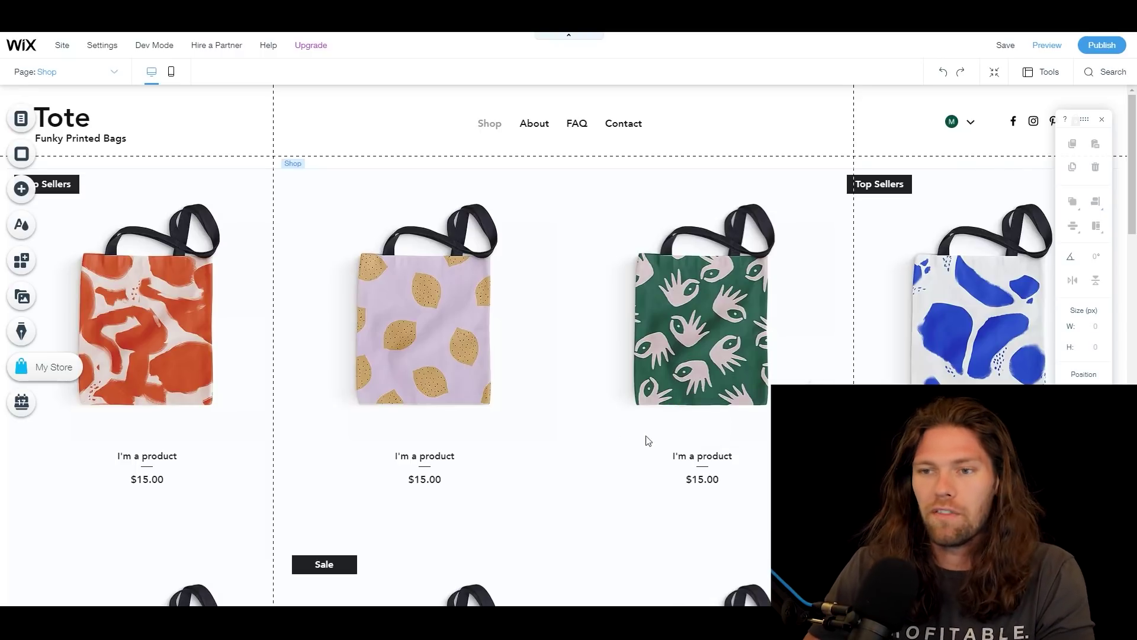
left_click(21, 224)
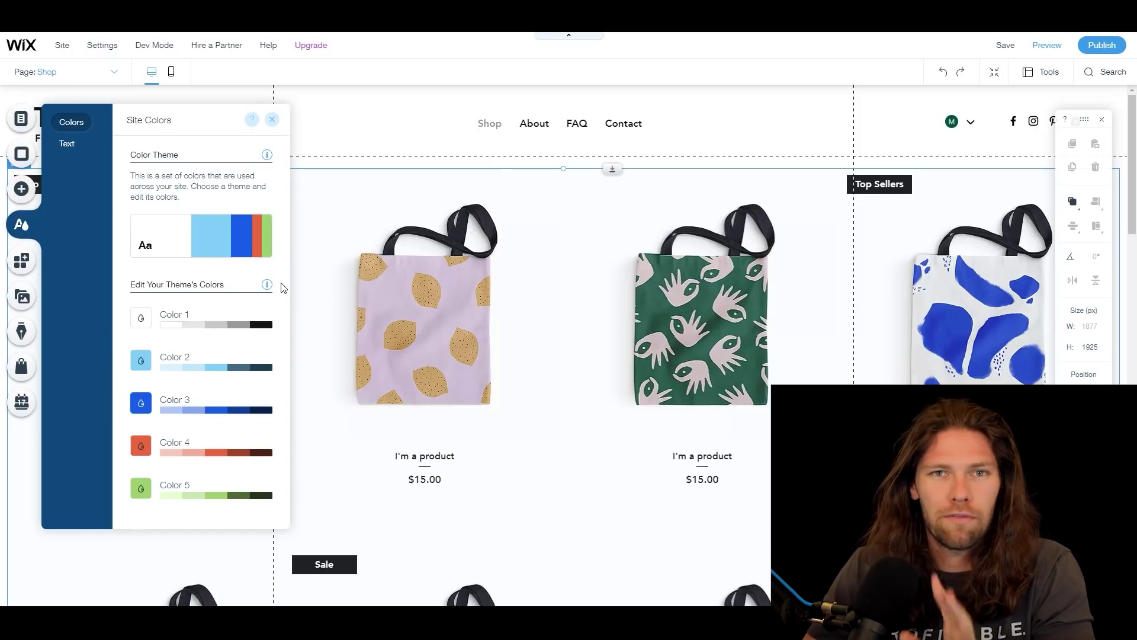
left_click(23, 261)
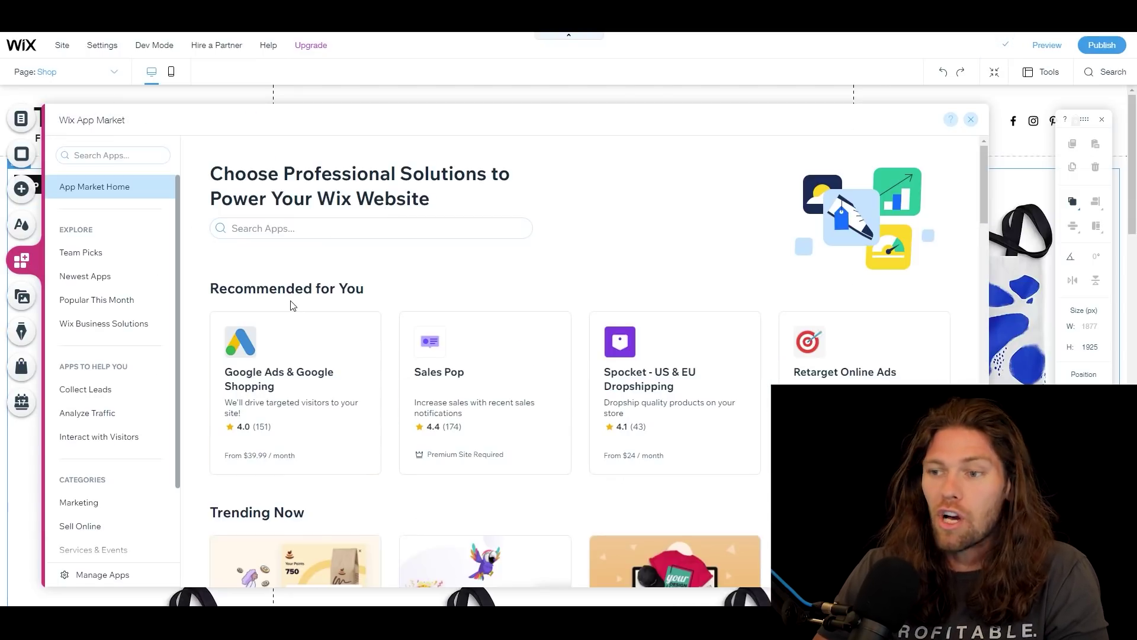
scroll(308, 306, "down", 9)
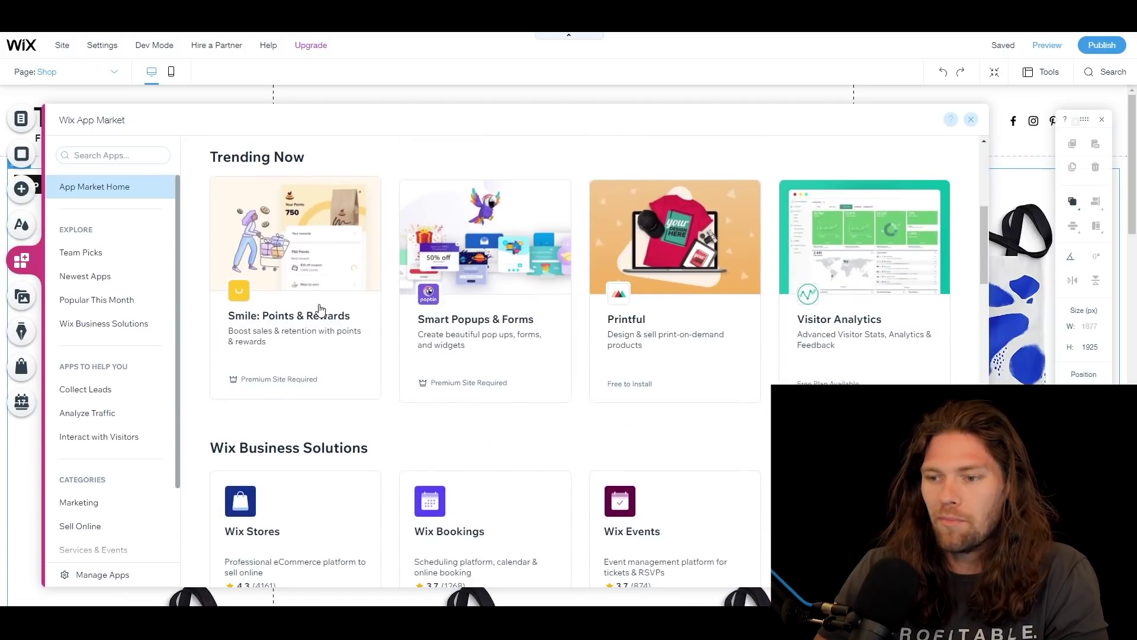
scroll(320, 307, "down", 2)
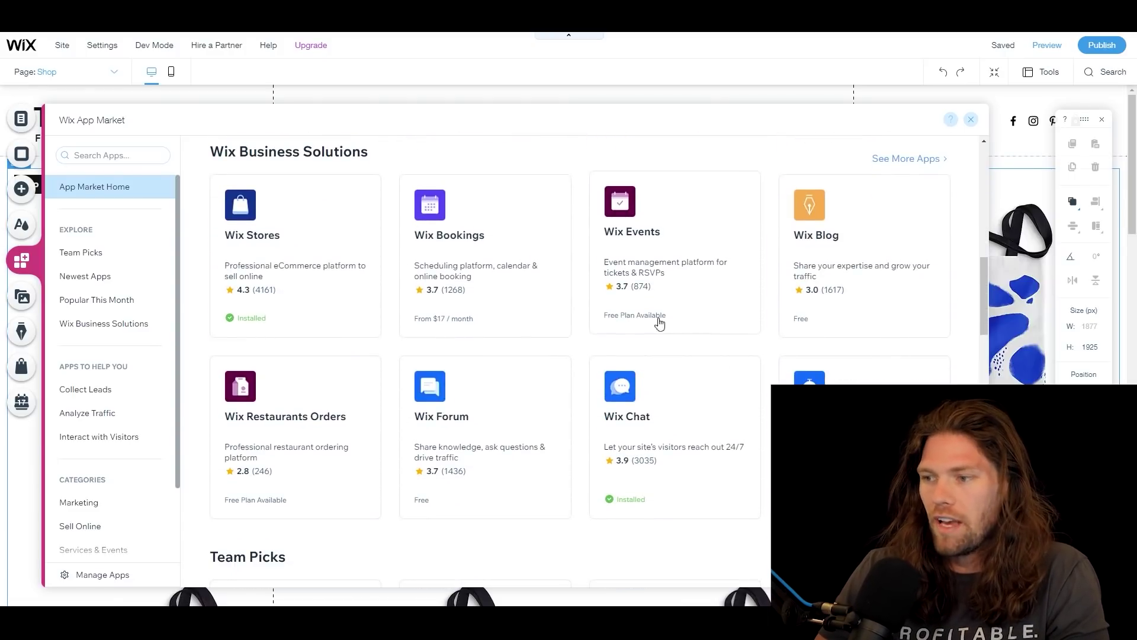
scroll(770, 219, "down", 4)
scroll(564, 357, "down", 4)
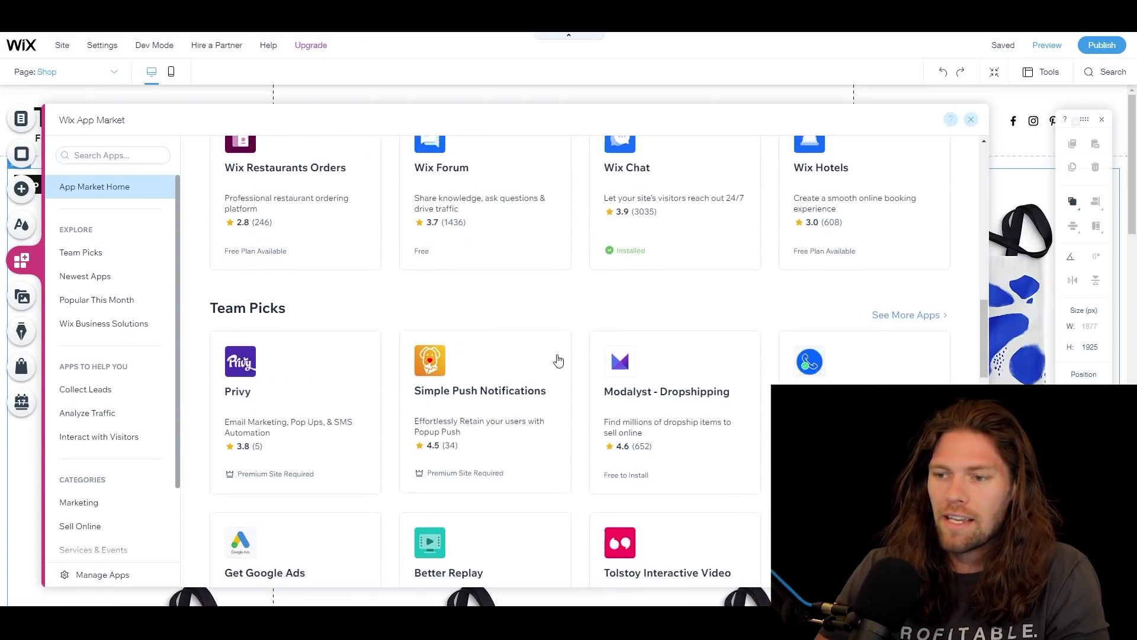
scroll(571, 337, "down", 8)
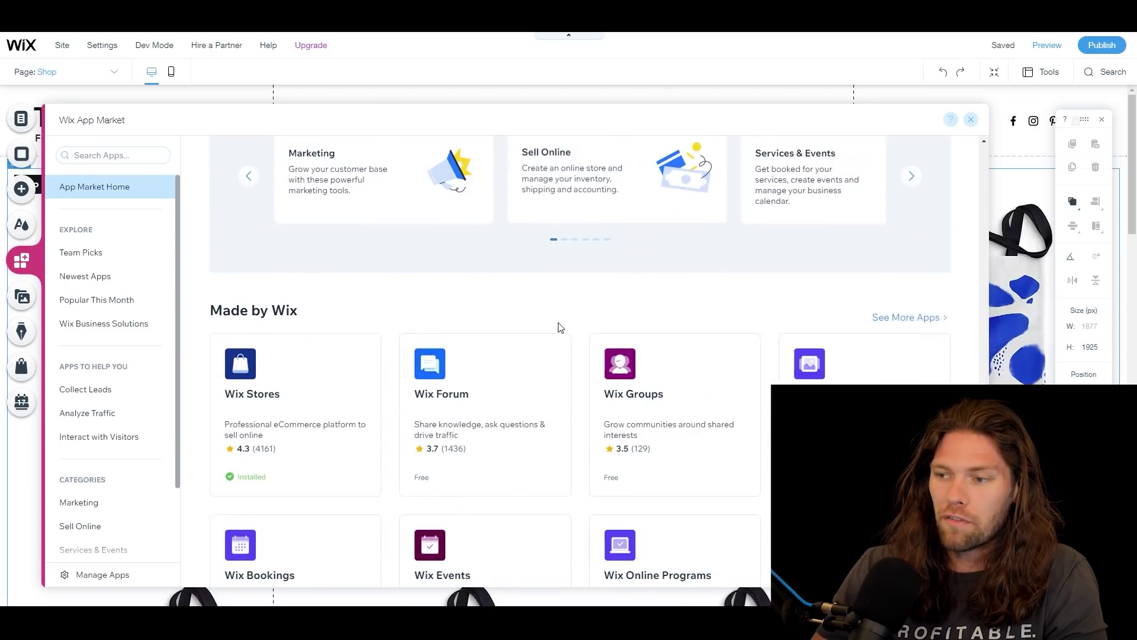
scroll(544, 328, "down", 1)
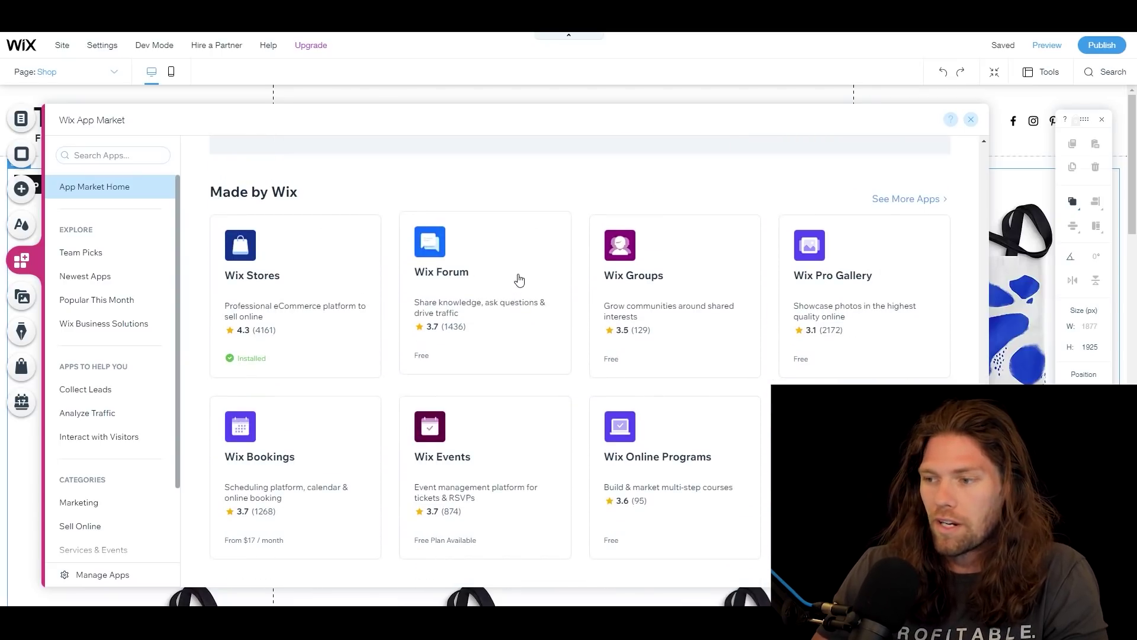
scroll(518, 279, "down", 3)
scroll(515, 296, "up", 6)
scroll(559, 365, "down", 9)
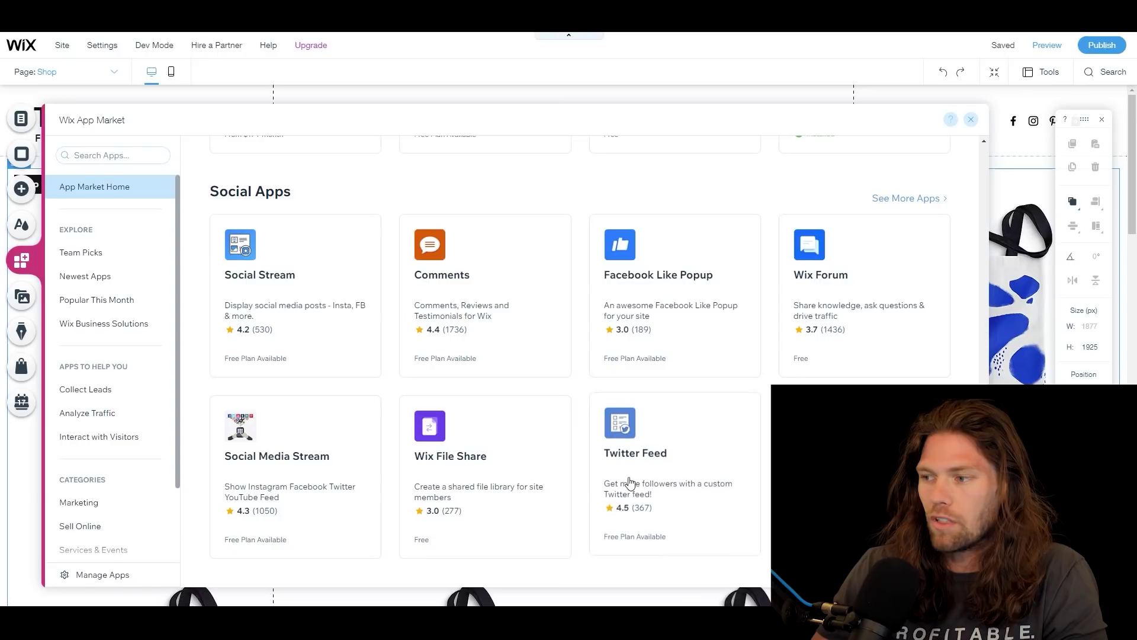
scroll(411, 281, "up", 6)
scroll(411, 281, "up", 6)
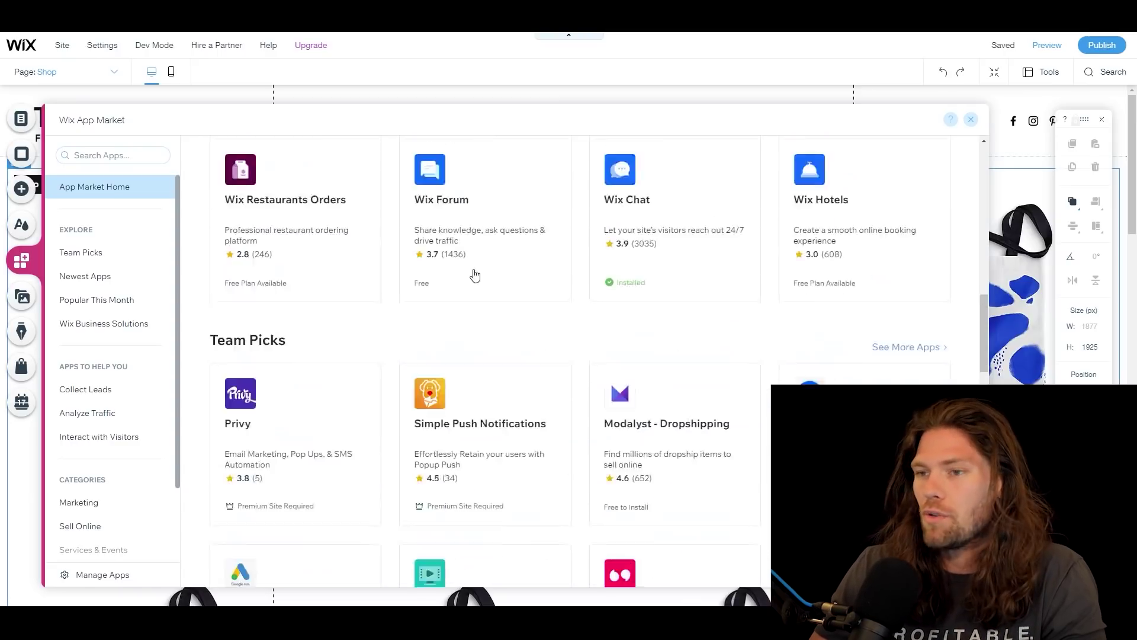
left_click(23, 298)
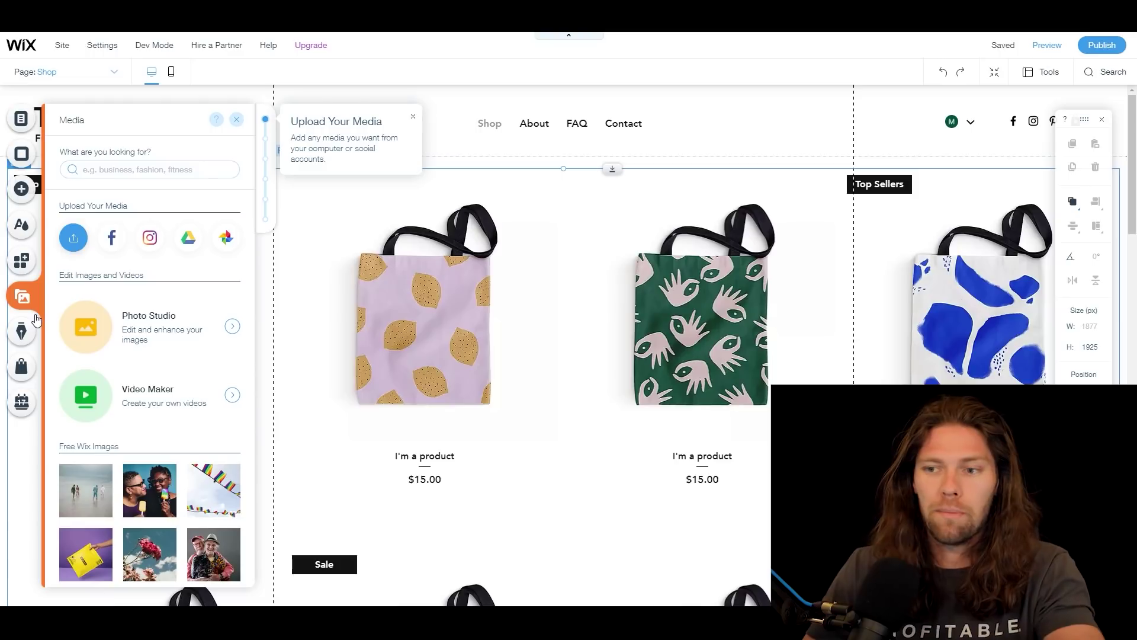
scroll(58, 401, "down", 2)
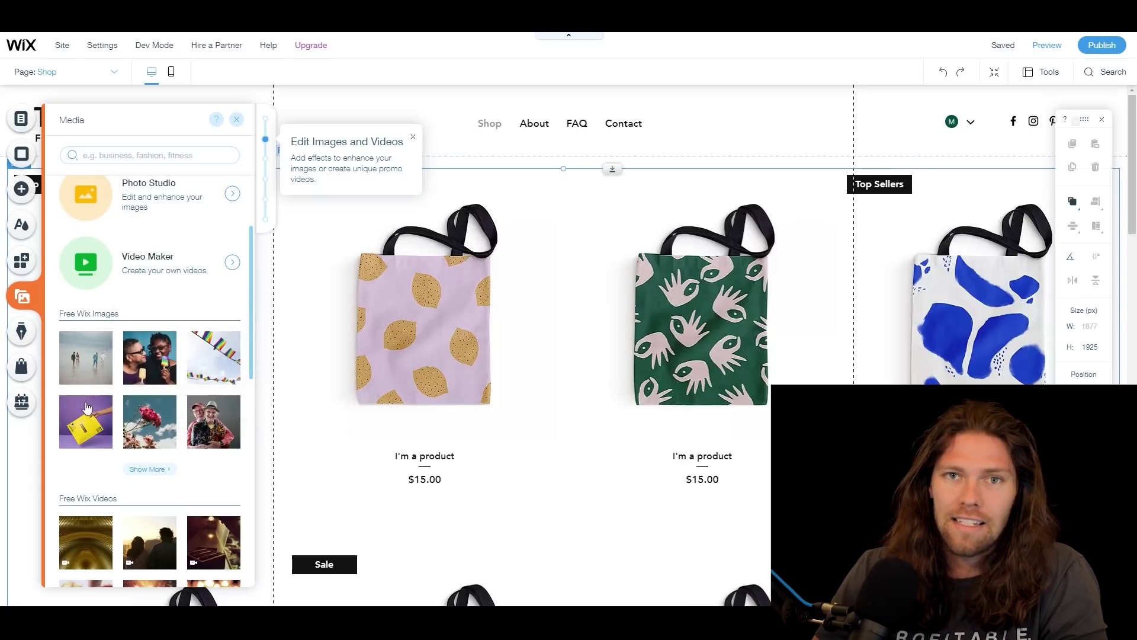
left_click(22, 367)
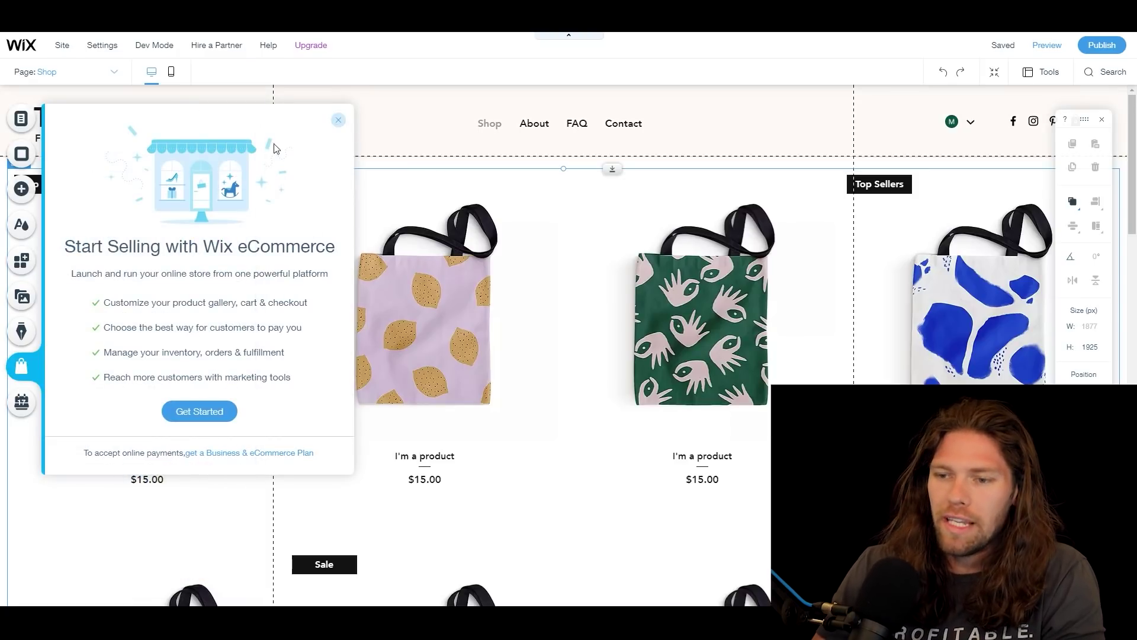
left_click(339, 121)
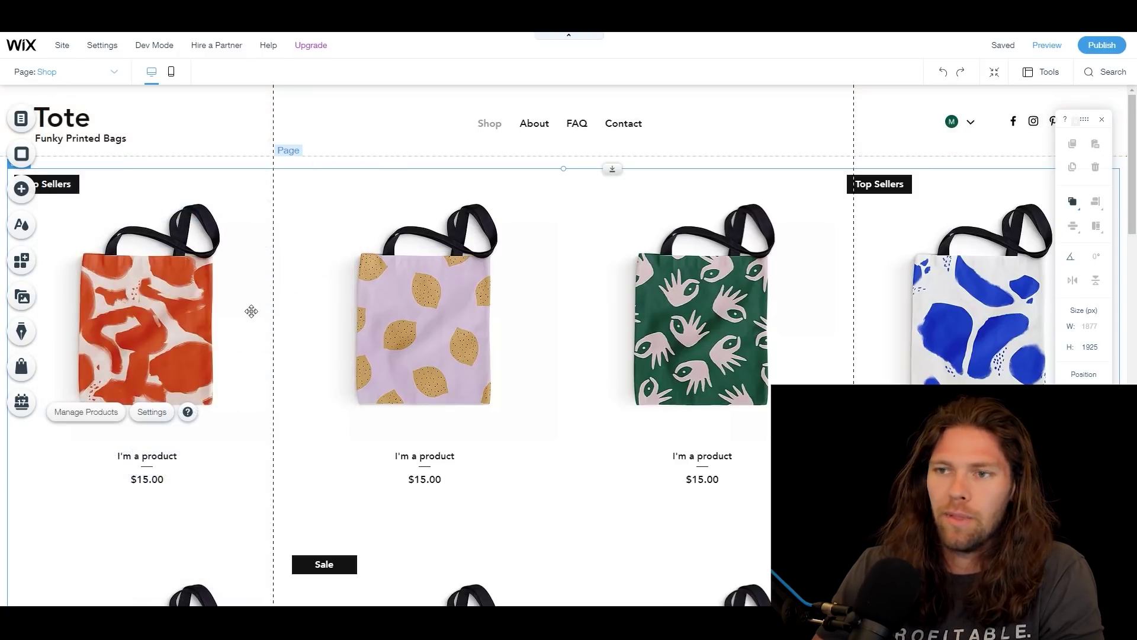
left_click(76, 123)
Step: Replace the Tote heading text with 'Max's Cups'
double_click(83, 126)
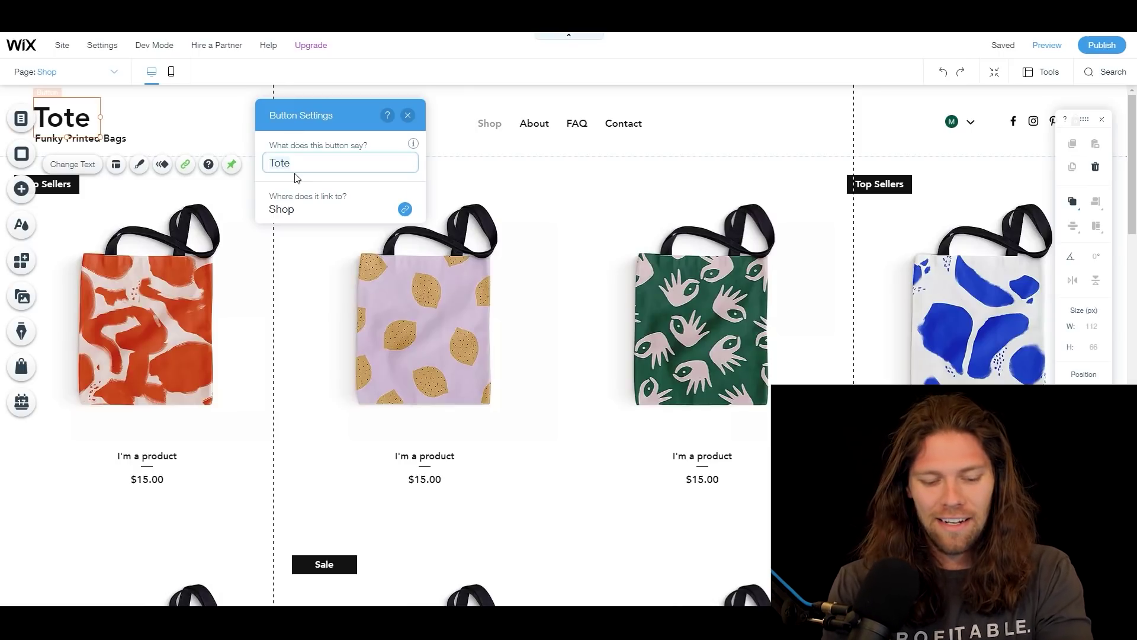
key("ctrl+a")
type("Max's Cups")
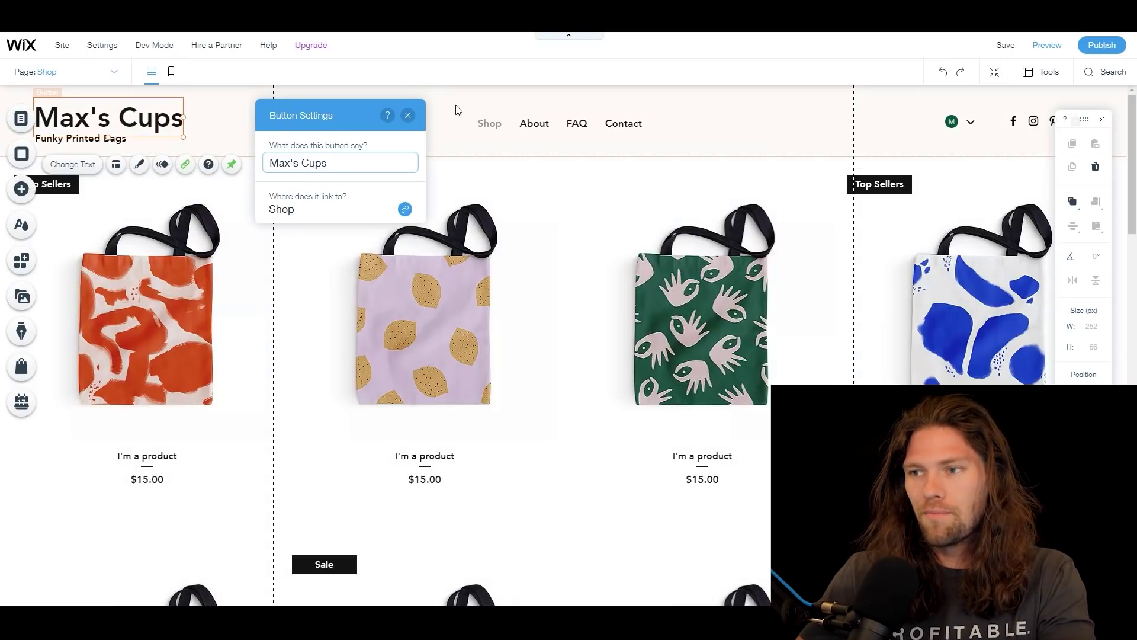
left_click(293, 255)
Step: Change the 'Funky Printed Bags' tagline to 'A Cup for Every Occasion'
left_click(89, 140)
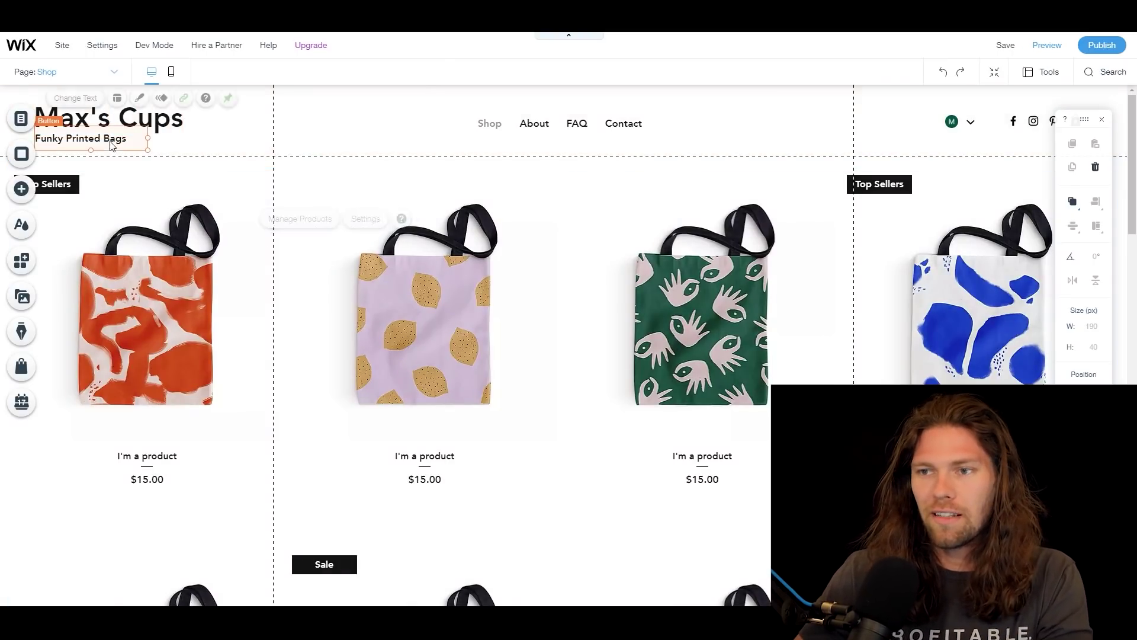
left_click(72, 98)
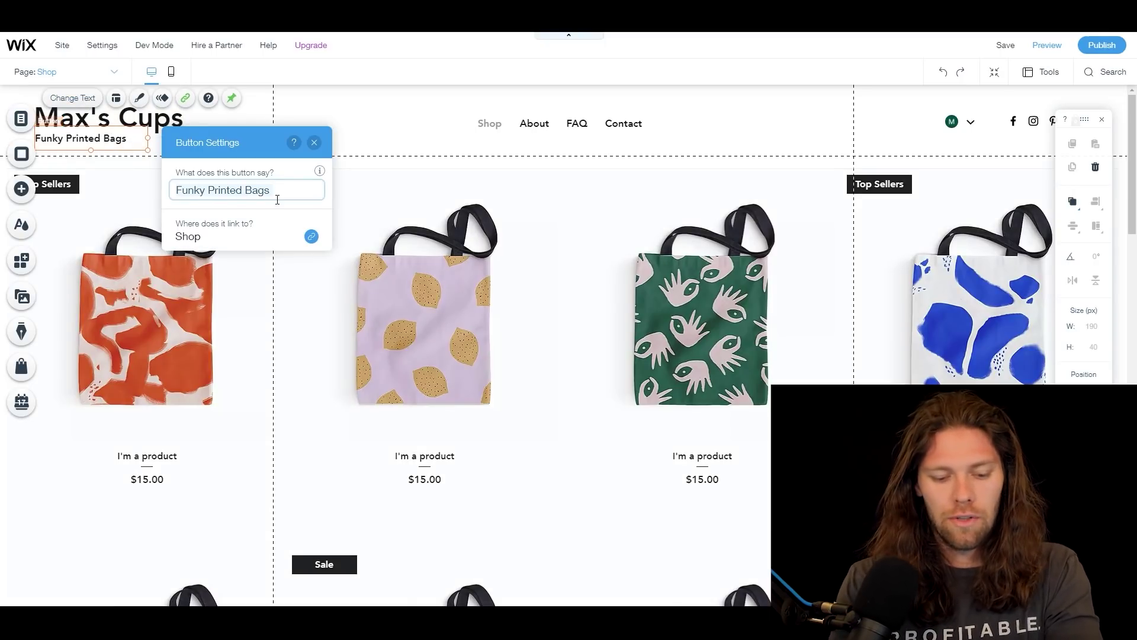
key("ctrl+a")
type("A")
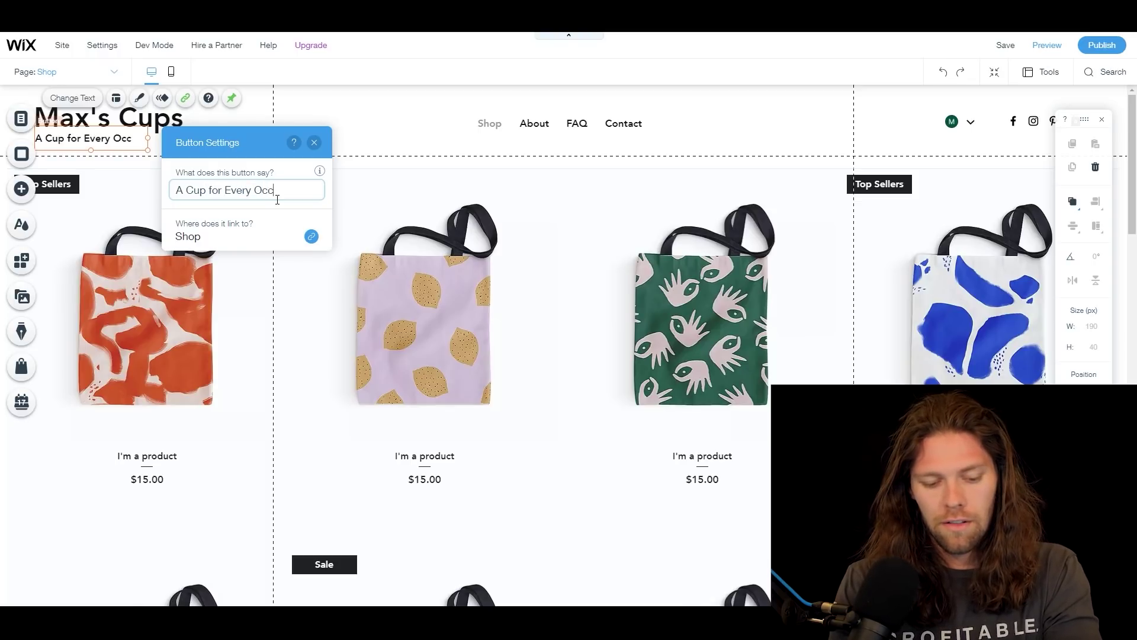
type("Cup for Every Occasion")
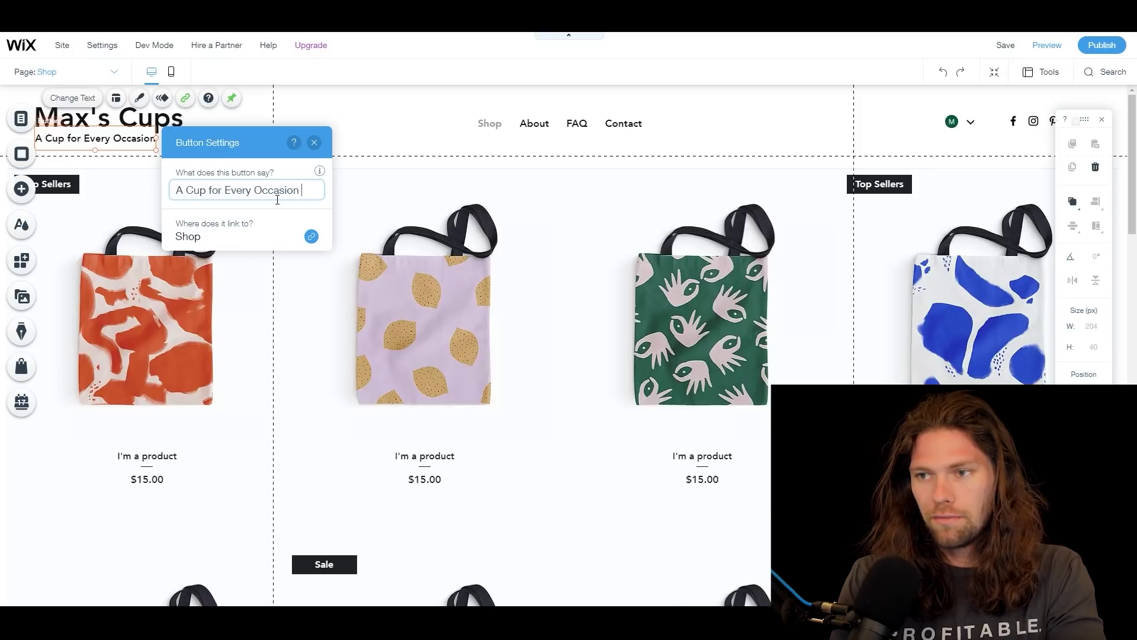
triple_click(274, 195)
left_click(302, 204)
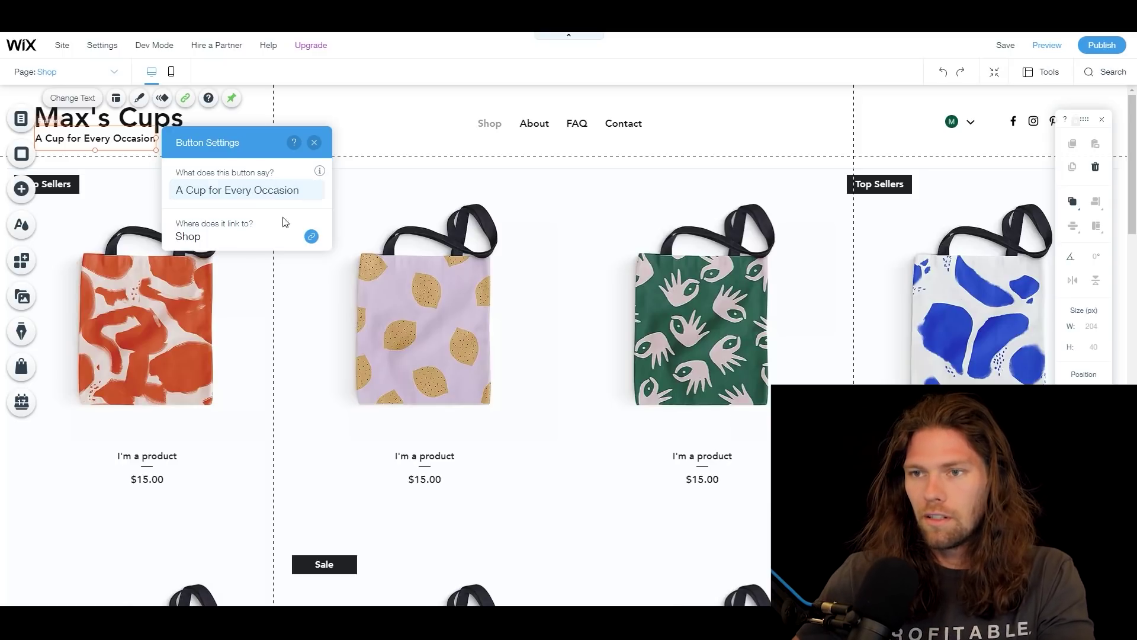
left_click(300, 307)
left_click(229, 126)
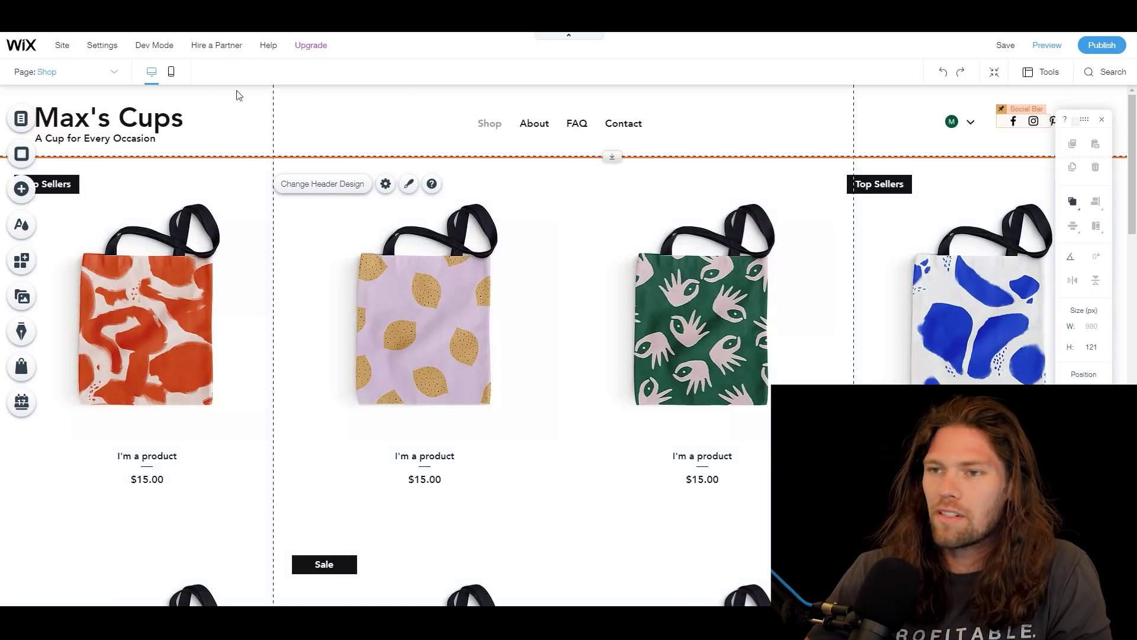
left_click(424, 183)
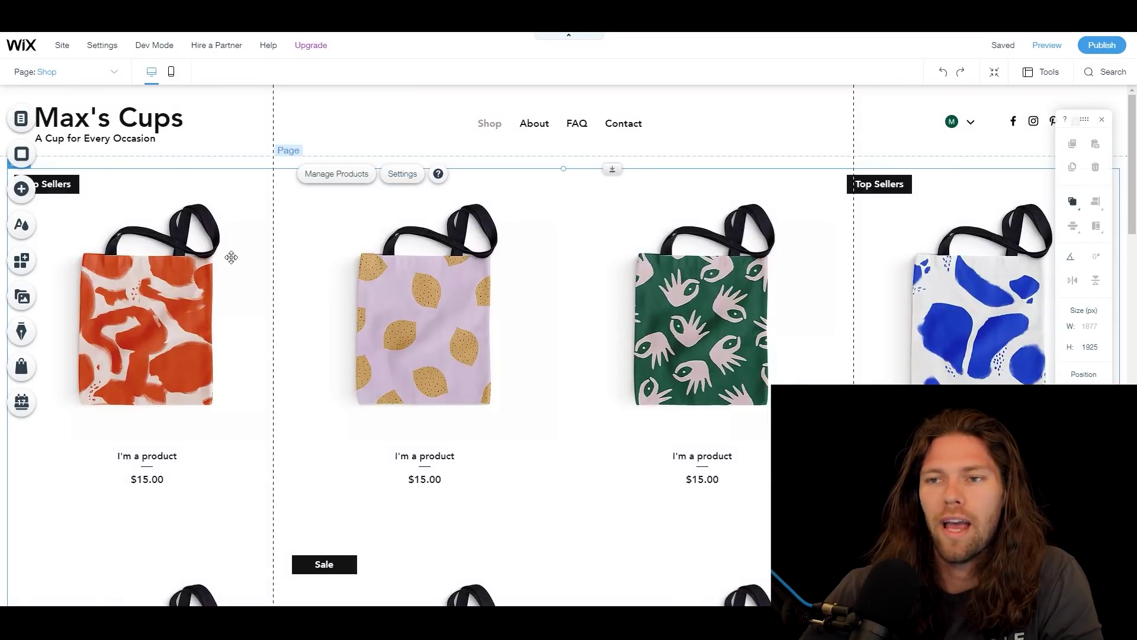
Step: Switch to the Product Page and open the store's product management
left_click(25, 129)
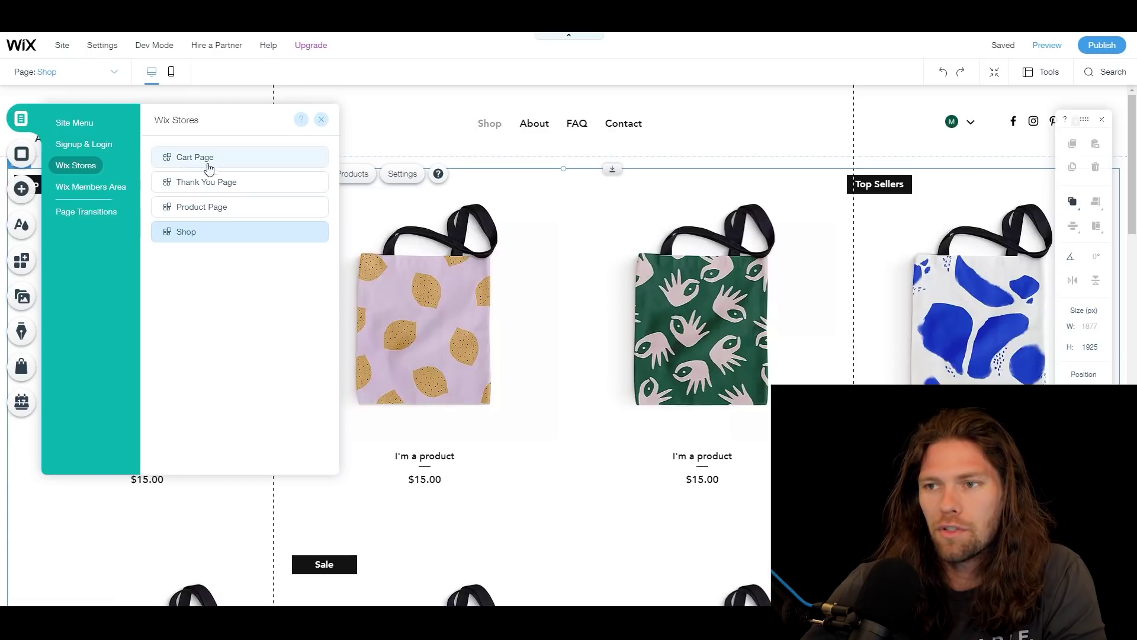
left_click(214, 207)
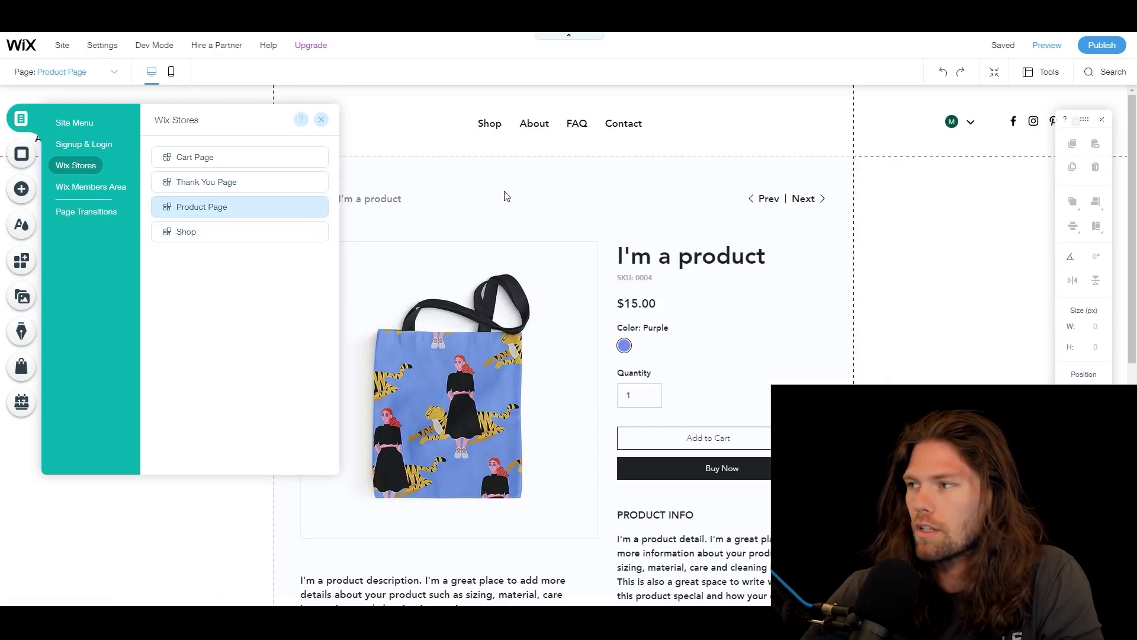
left_click(507, 196)
left_click(526, 167)
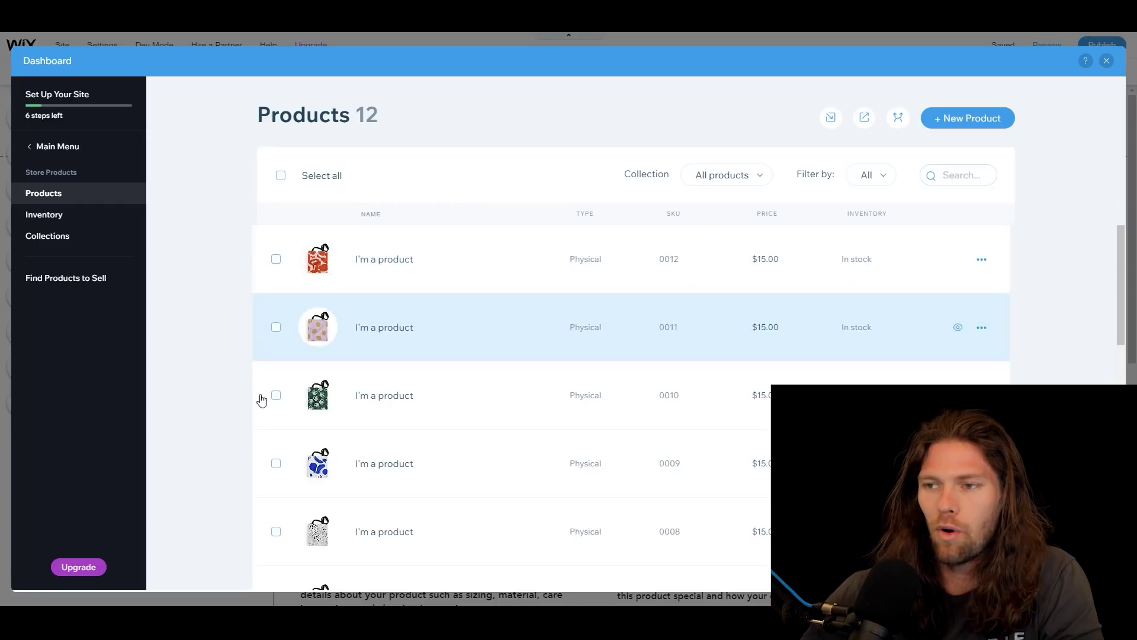
Step: Select and delete all 12 sample products, leaving Products 0
left_click(281, 176)
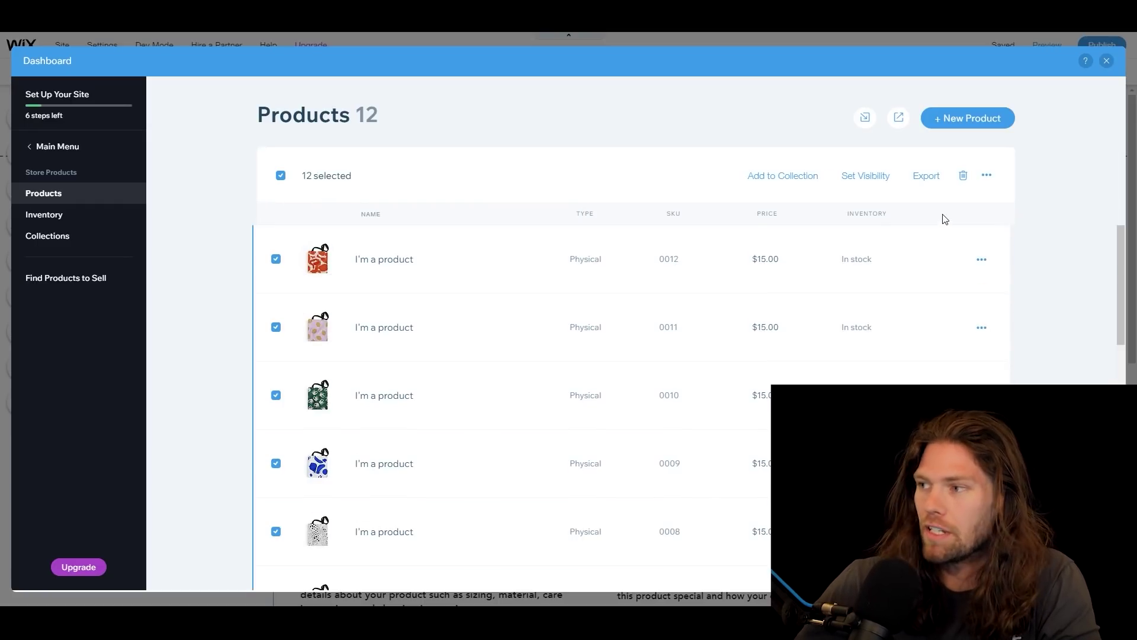
left_click(962, 176)
left_click(693, 409)
left_click(938, 123)
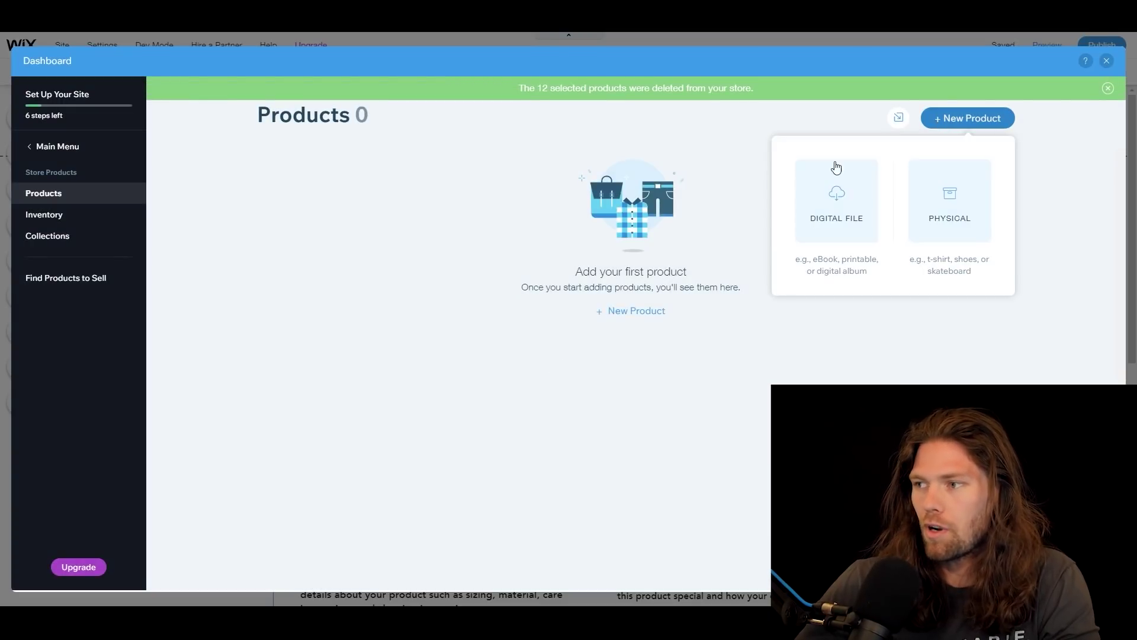
Step: Make the new product physical, upload the mug images, and use the #1 DAD mug photo
left_click(974, 200)
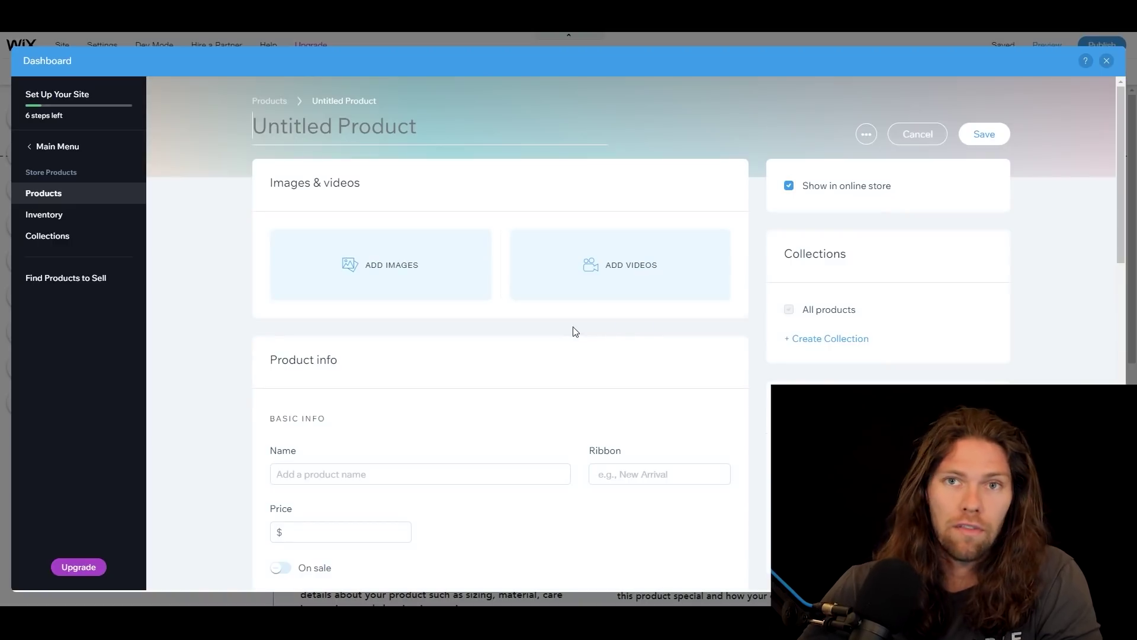
left_click(373, 272)
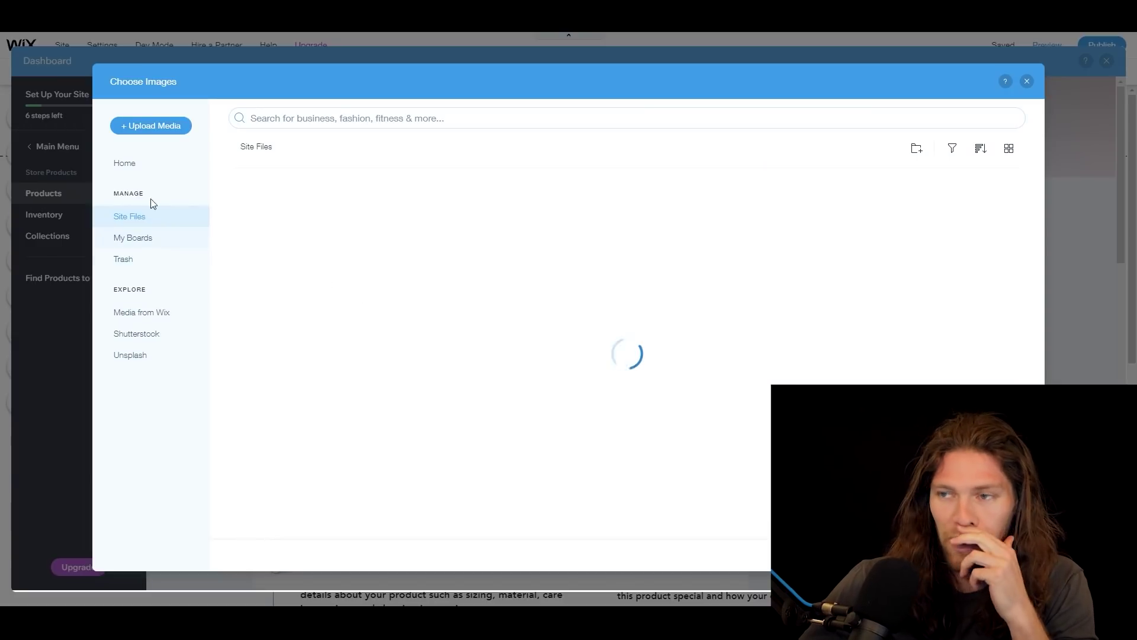
left_click(163, 131)
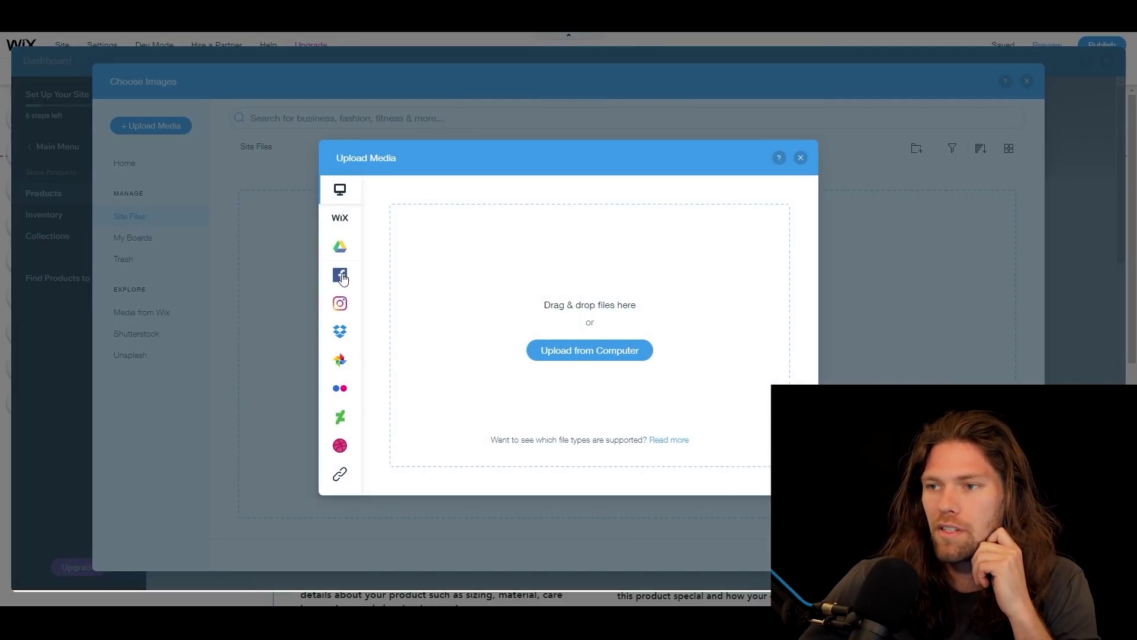
left_click(578, 349)
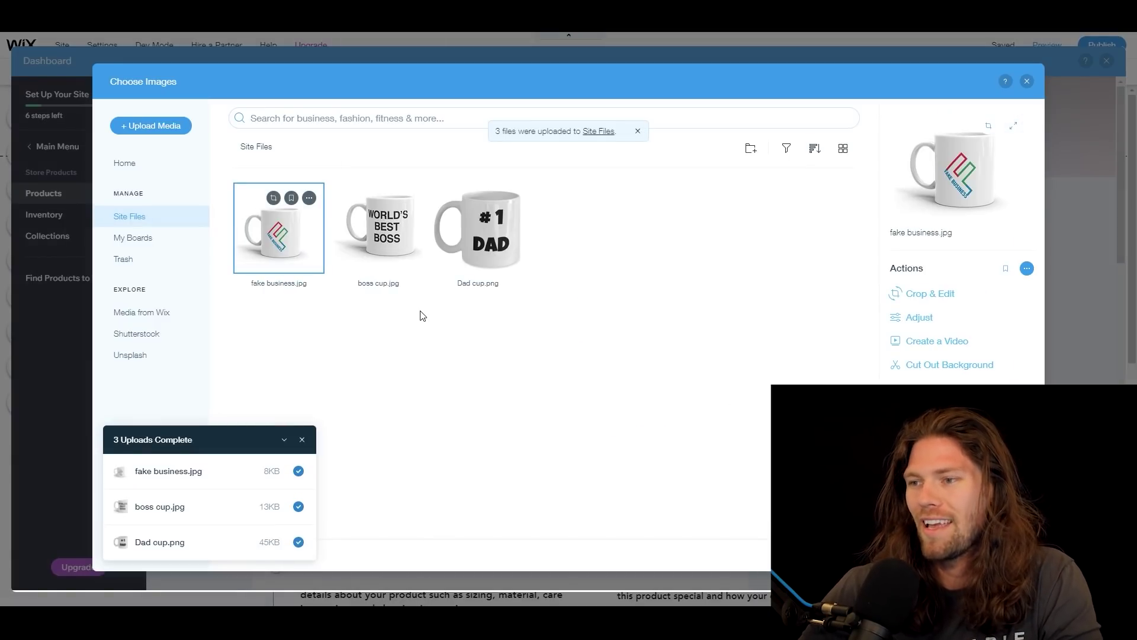
double_click(486, 249)
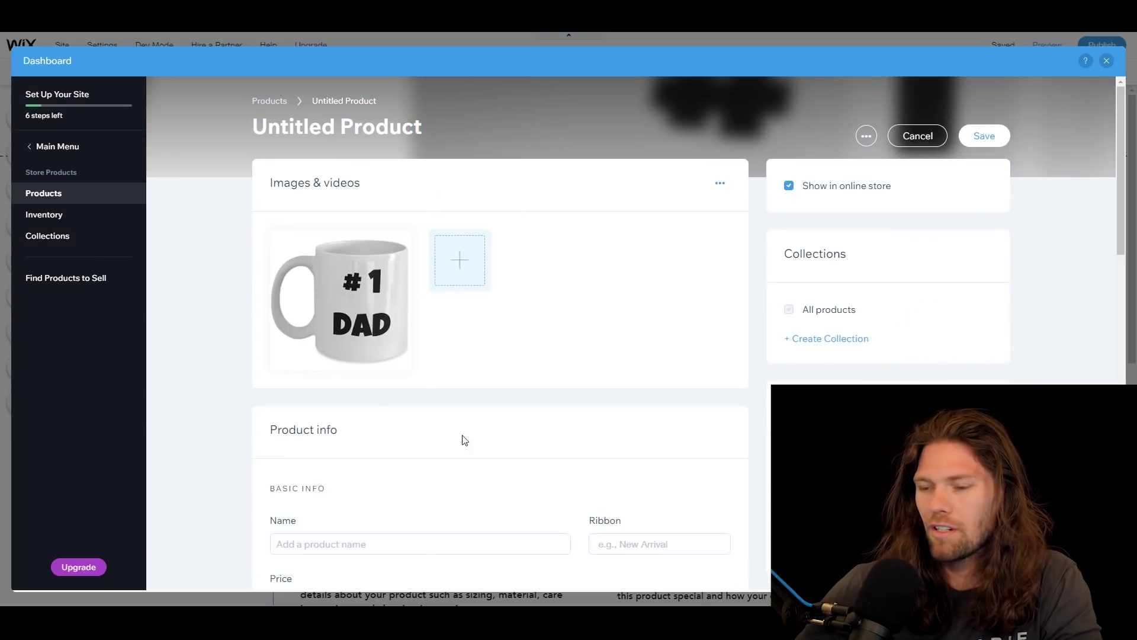
Step: Name the product 'The Classic Dad', price it $9.99, and put it on sale with $1 off
scroll(362, 396, "down", 2)
left_click(339, 432)
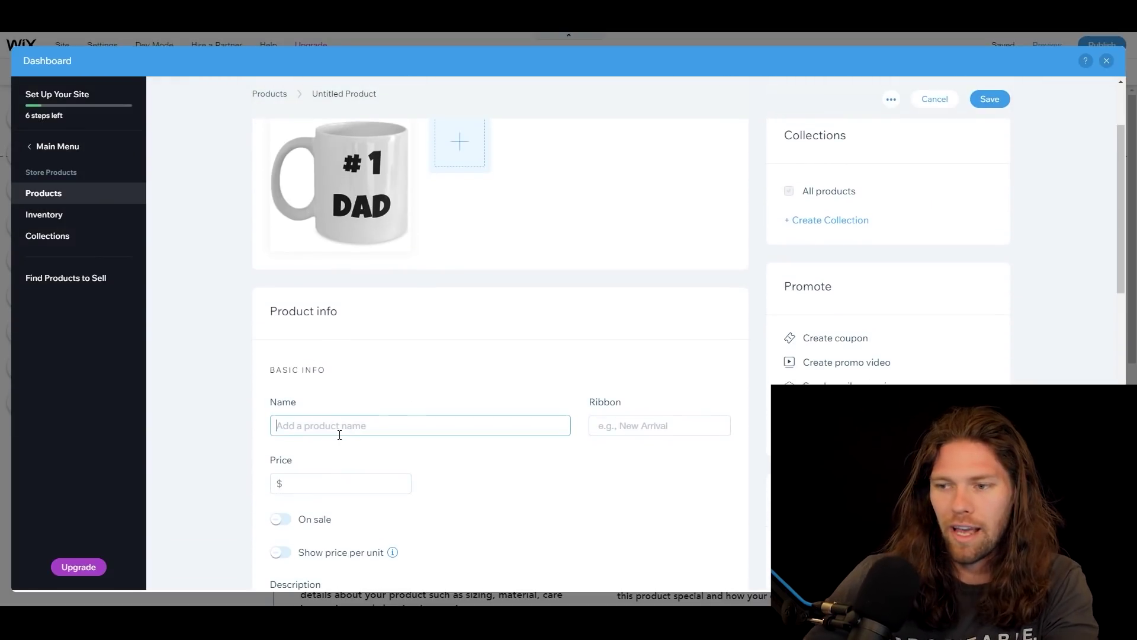
type("The Classic Dad")
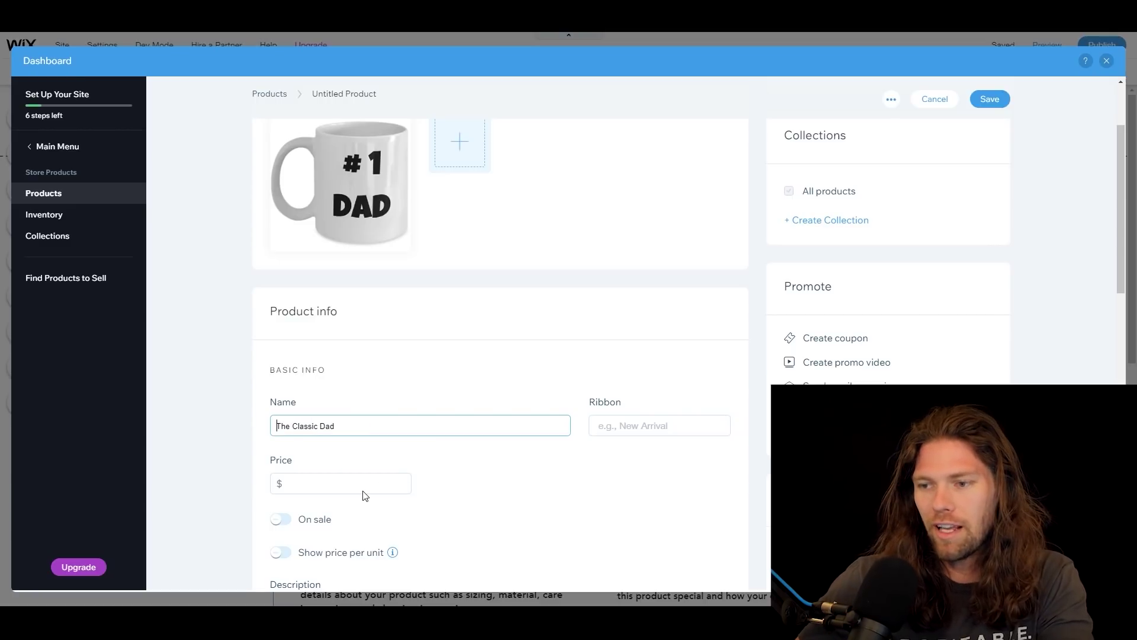
left_click(466, 471)
scroll(439, 469, "down", 1)
scroll(439, 469, "down", 3)
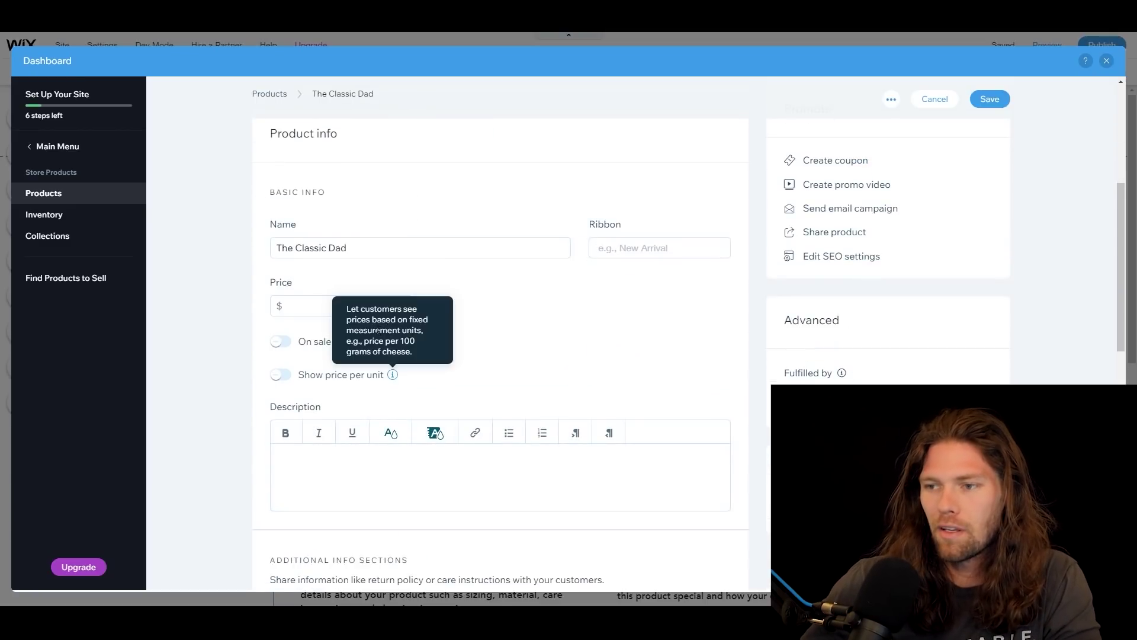
left_click(299, 309)
type("9.99")
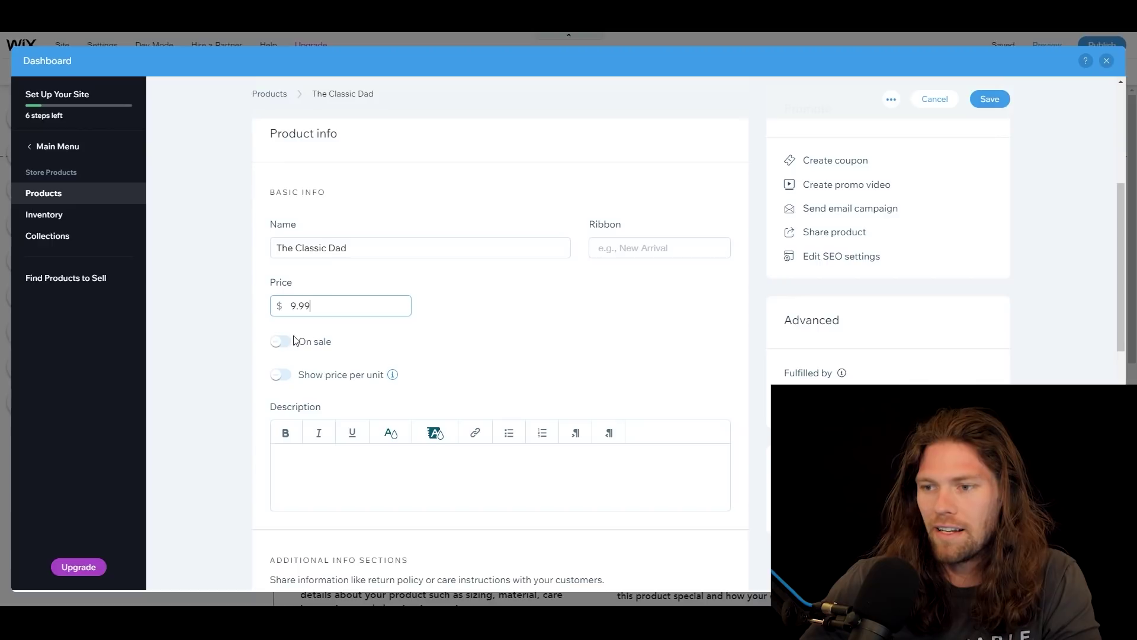
left_click(286, 343)
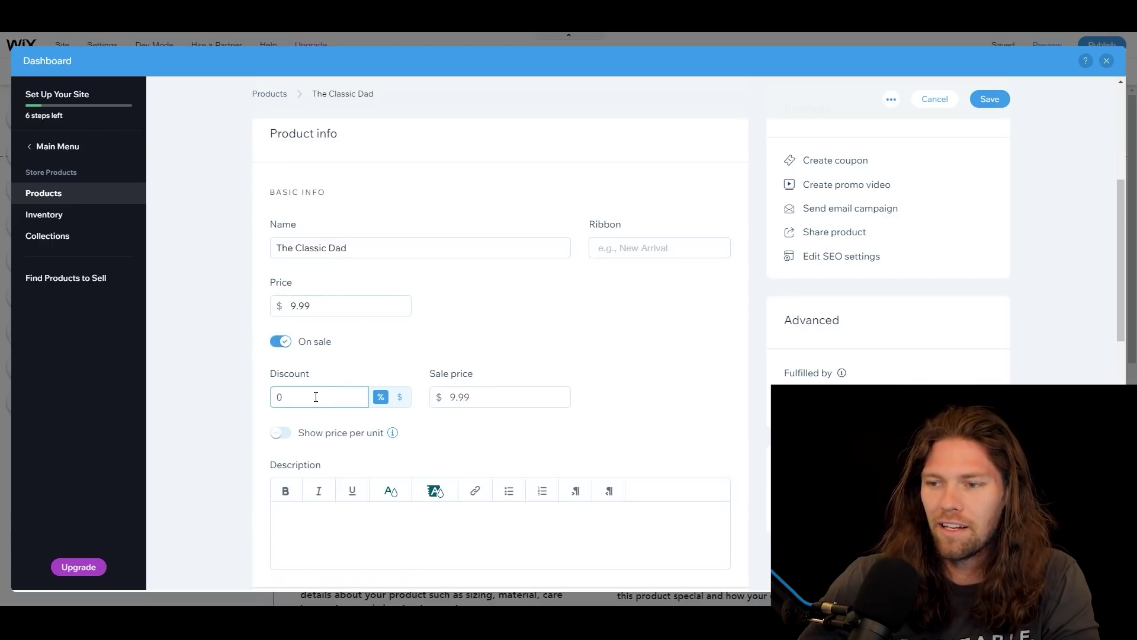
left_click(400, 397)
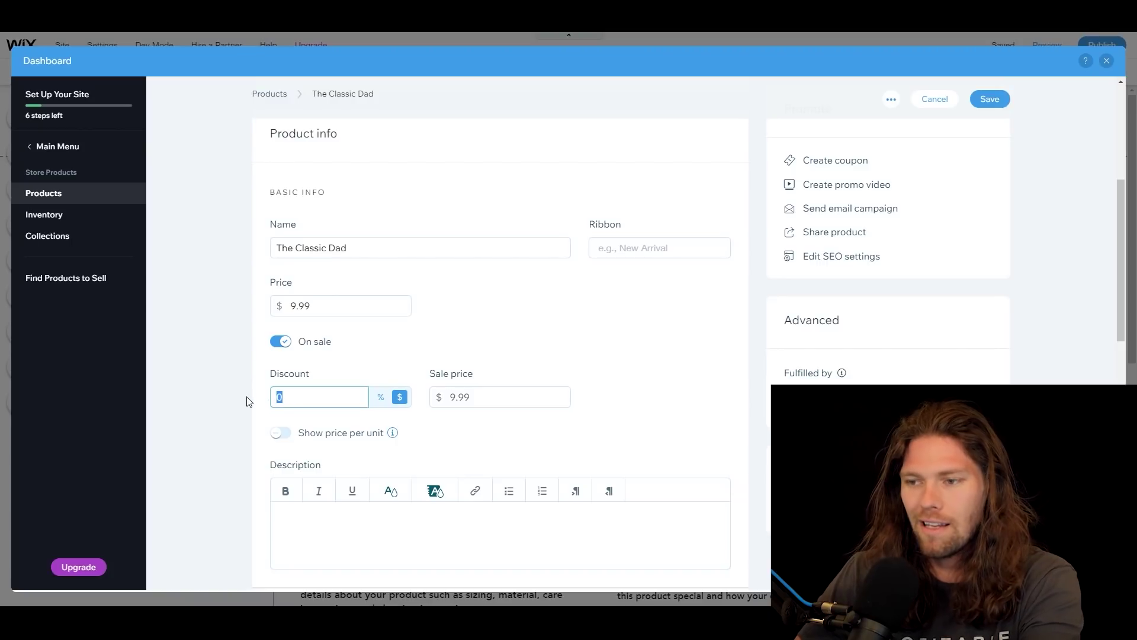
type("1")
left_click(468, 452)
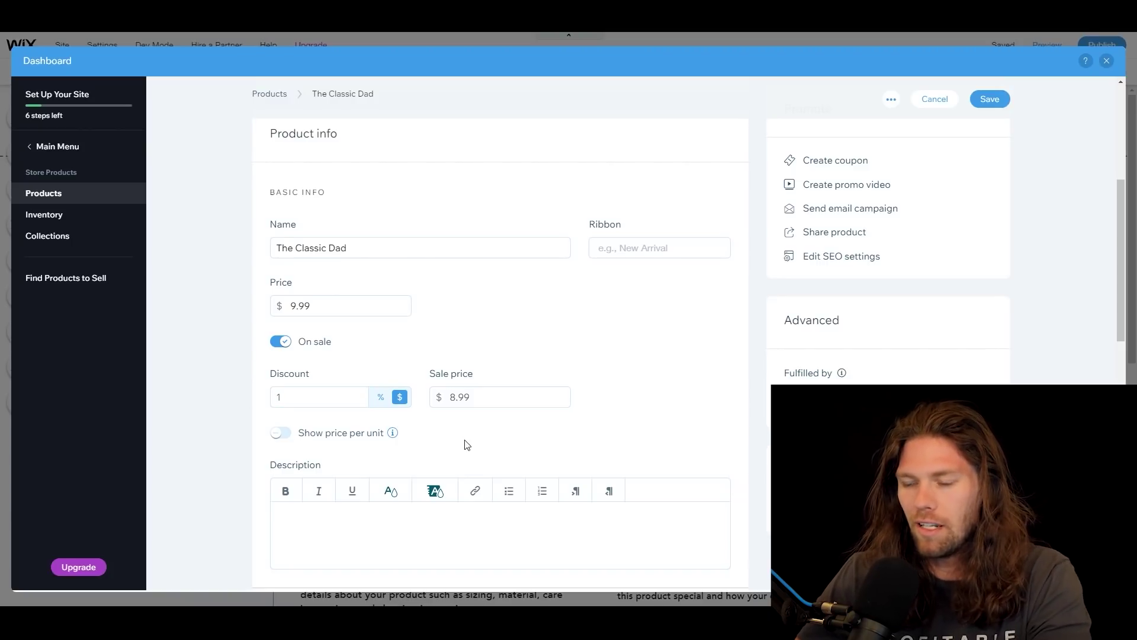
Step: Write The Classic Dad's description and save the product
scroll(278, 450, "down", 3)
left_click(352, 365)
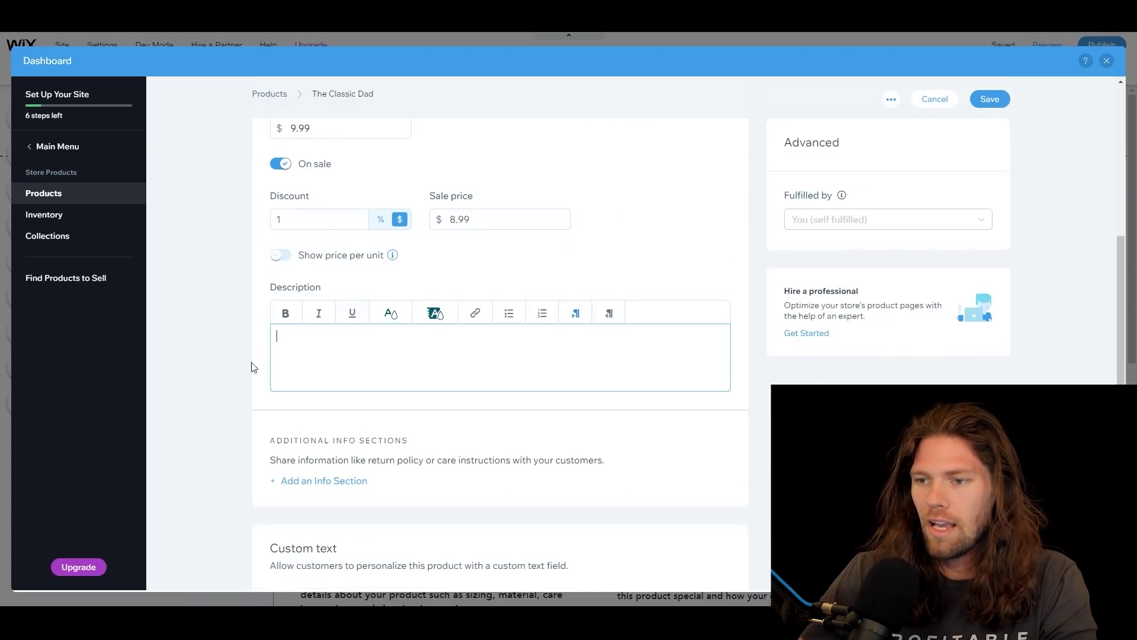
scroll(261, 363, "up", 3)
scroll(311, 463, "up", 4)
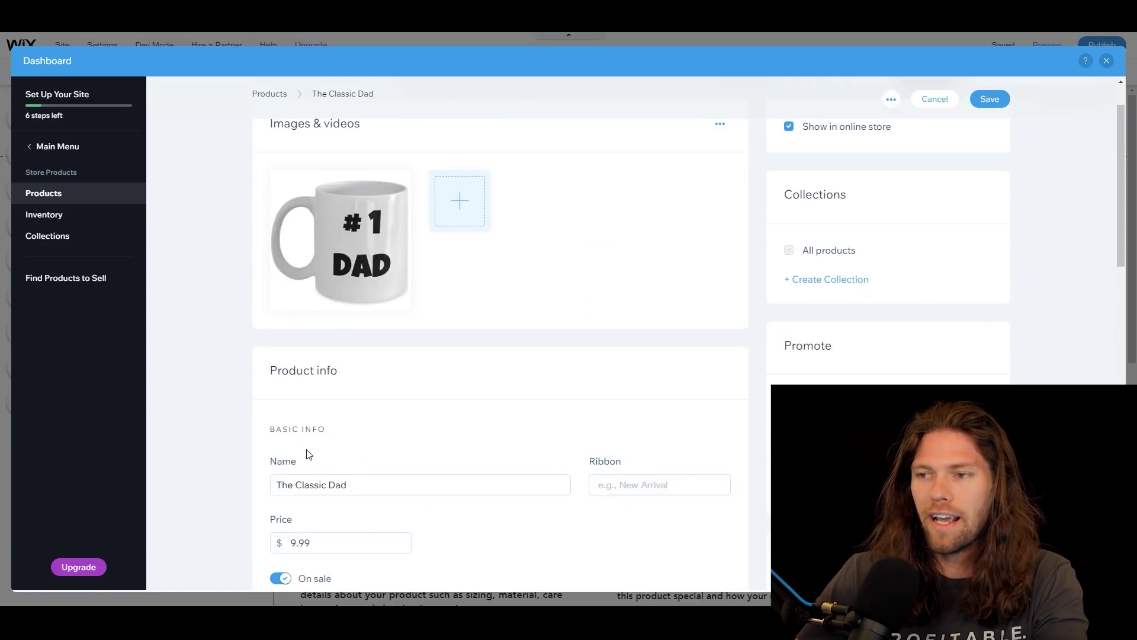
scroll(311, 444, "down", 7)
type("T")
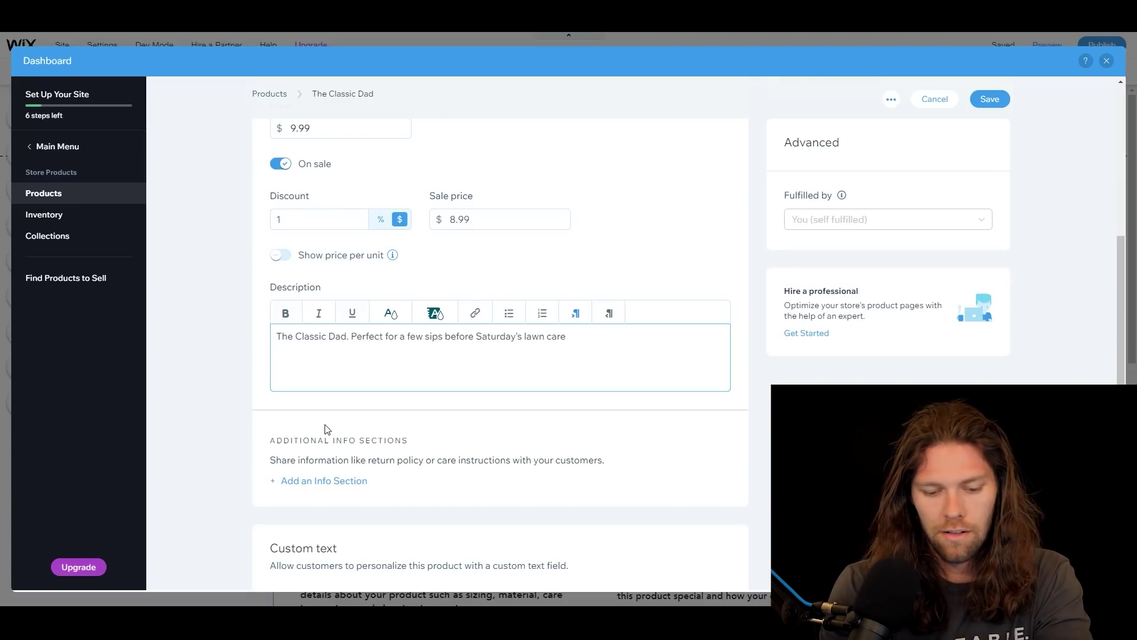
type(".")
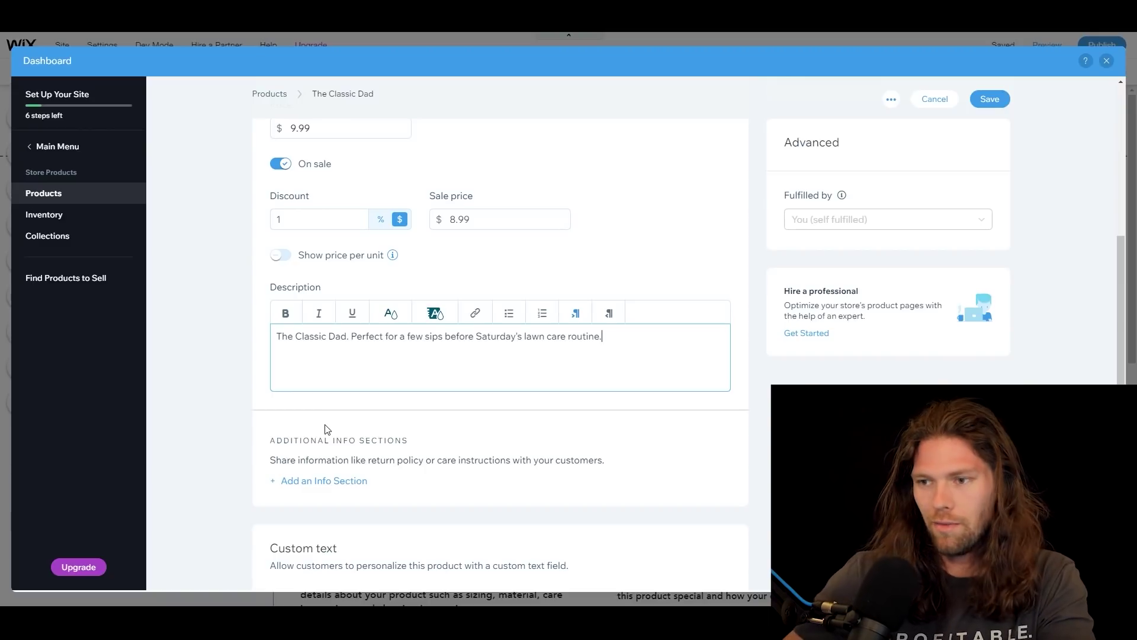
left_click(265, 351)
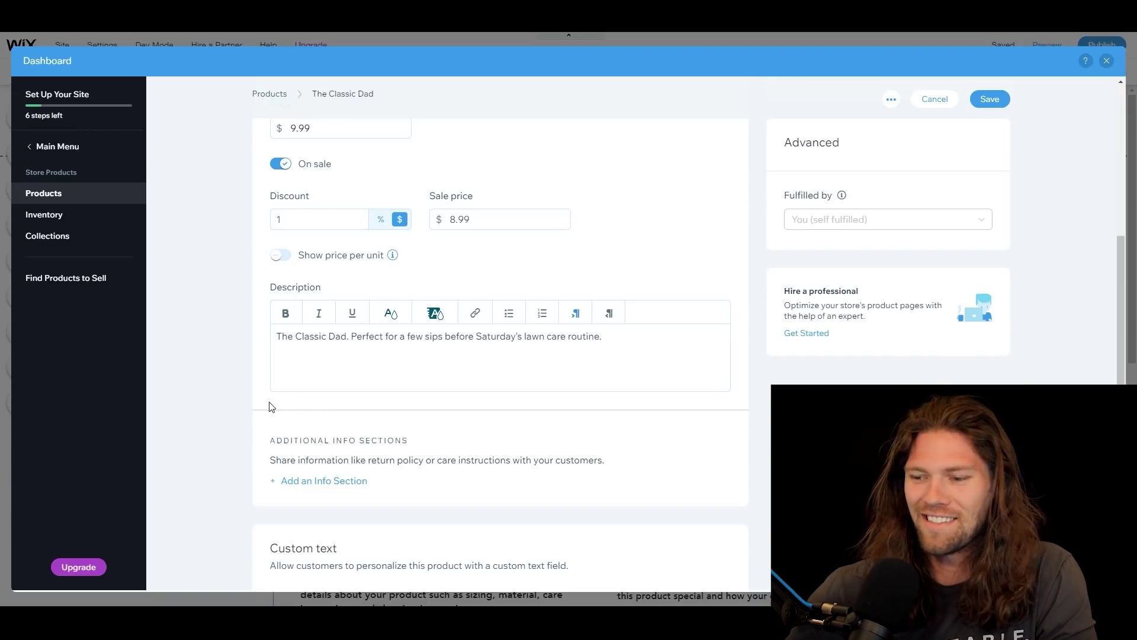
scroll(282, 380, "down", 6)
scroll(299, 381, "up", 10)
scroll(325, 391, "down", 10)
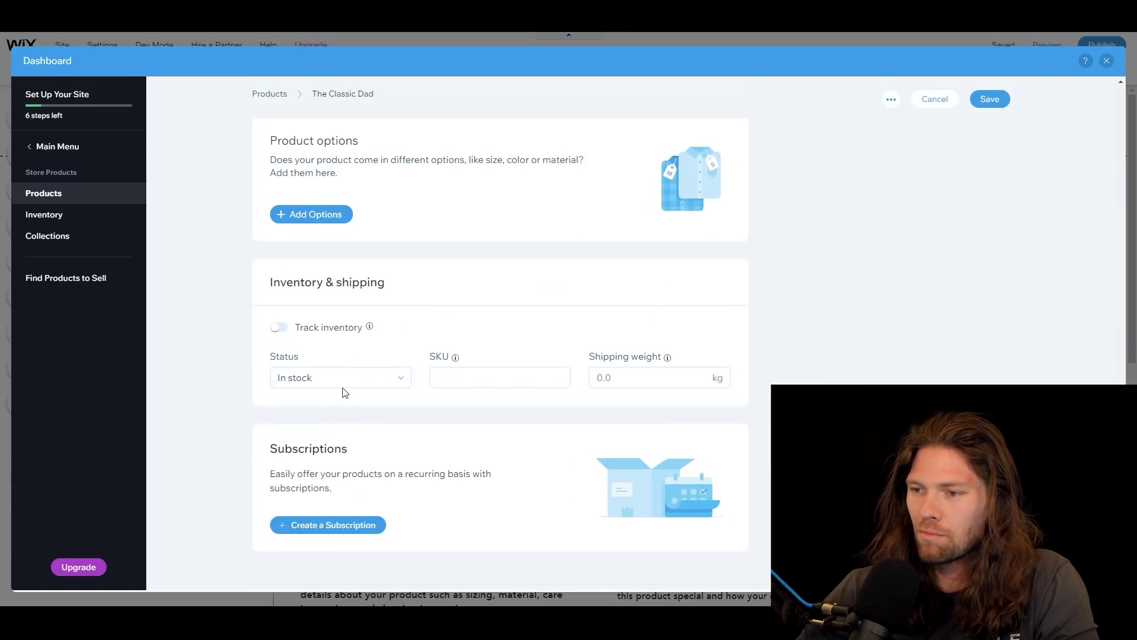
scroll(309, 405, "down", 1)
scroll(337, 422, "up", 12)
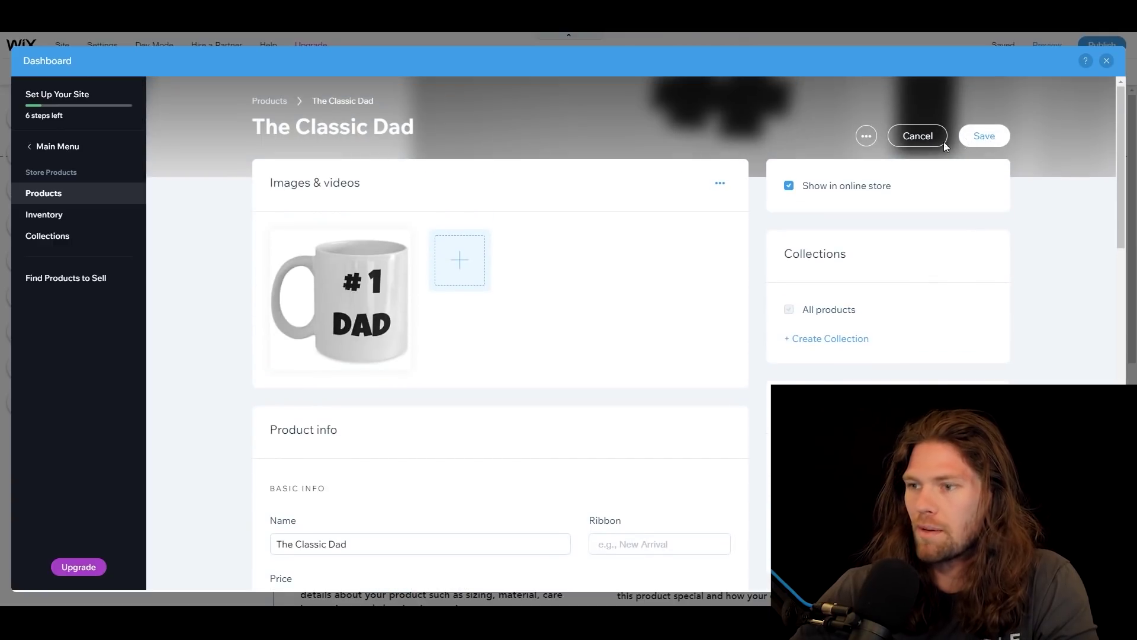
left_click(966, 139)
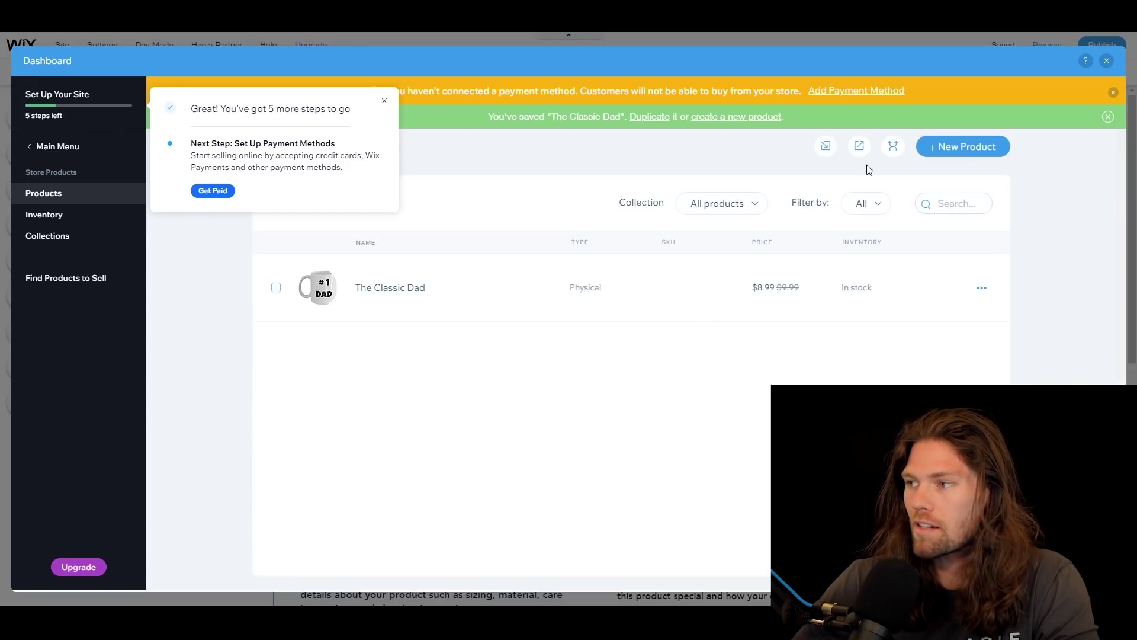
Step: Create The Michael mug at $9.99, described 'Great for the best (or worst) boss #scott'
left_click(964, 146)
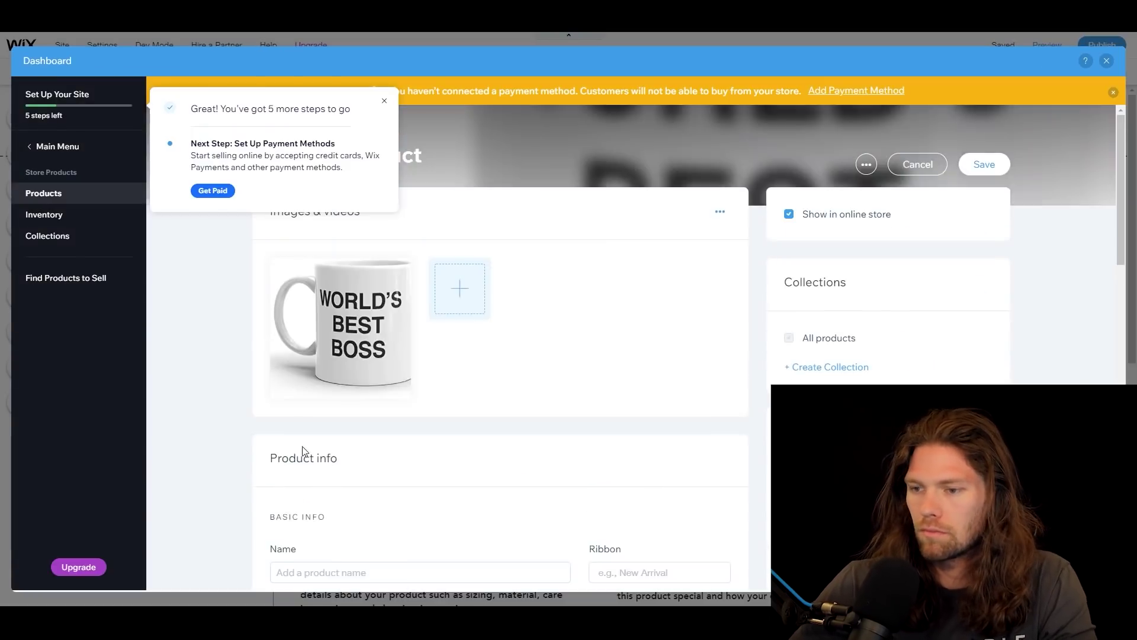
left_click(291, 510)
type("The Michael")
scroll(320, 474, "down", 2)
left_click(363, 457)
type("9.99")
scroll(355, 415, "down", 2)
left_click(334, 449)
type("Great for the best (or worst) boss #scott")
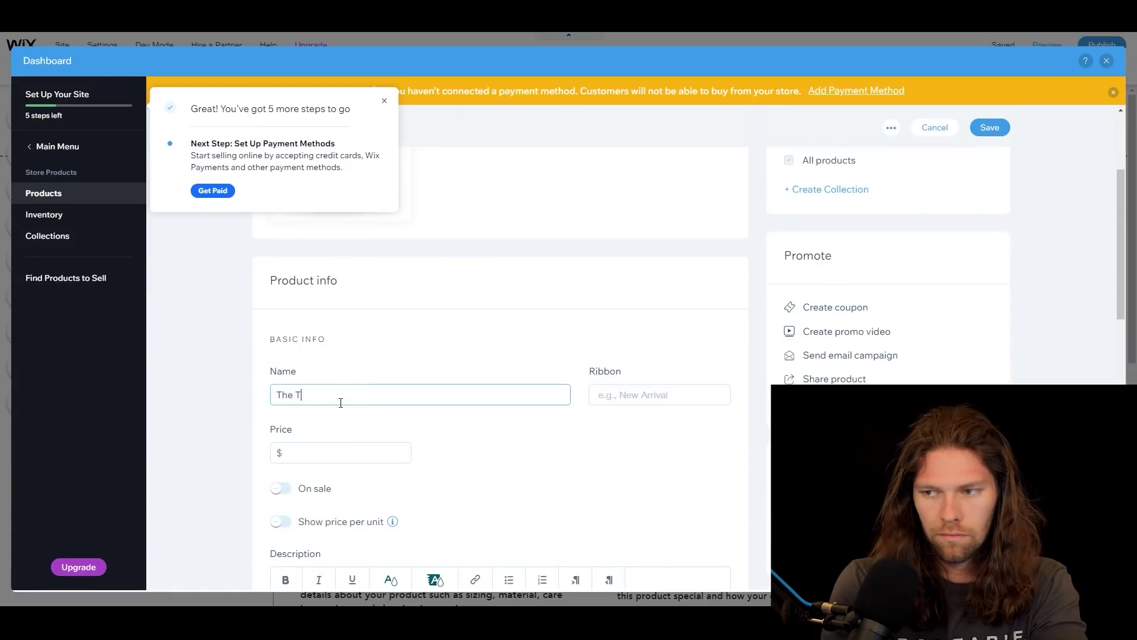
Step: Add The Tim at $9.99 with the Fake Business mug image and description, and save
type("im")
left_click(341, 452)
type("9.99")
scroll(356, 414, "down", 3)
left_click(329, 438)
type("Why run a real business when you can run a fake business")
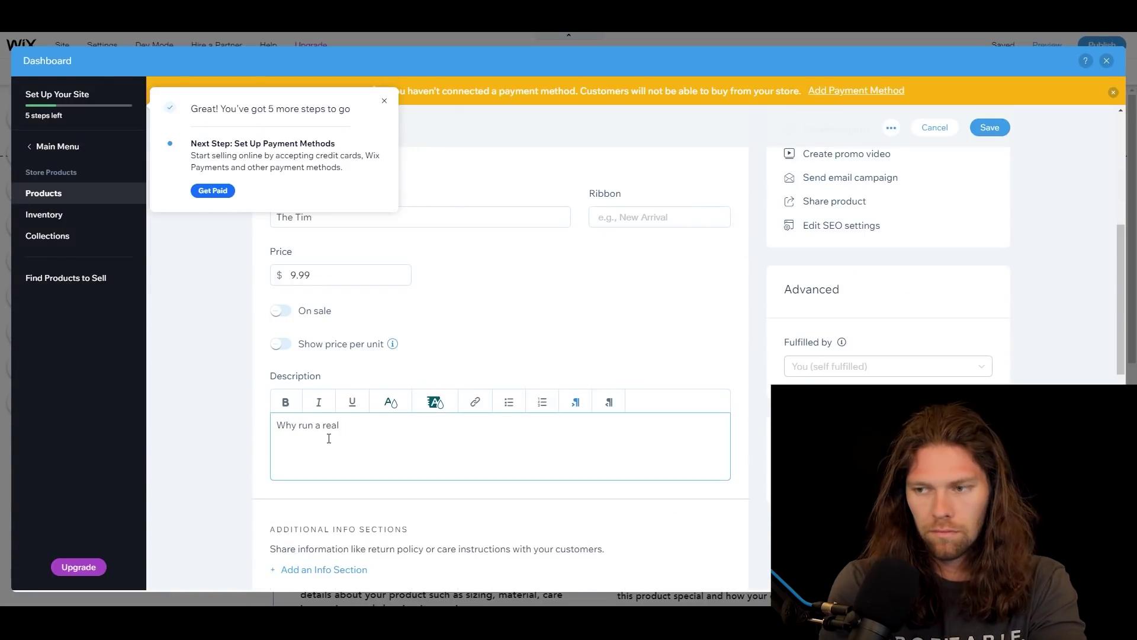
left_click(989, 127)
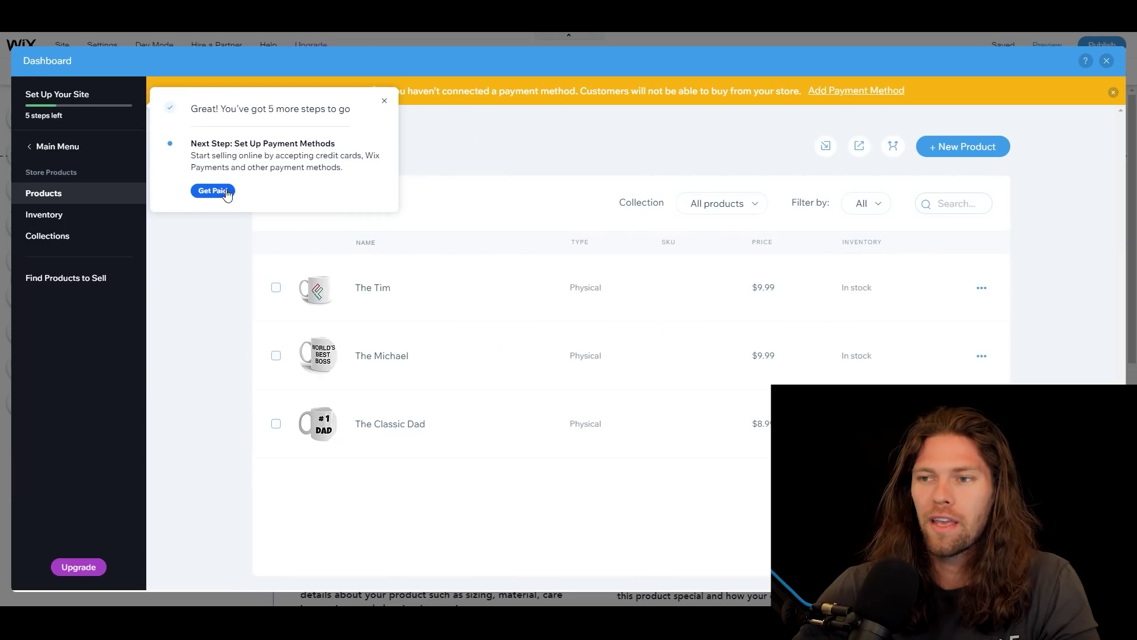
Step: Dismiss the setup popup, confirm Puerto Rico as the location, and open Stripe's Connect page
left_click(212, 188)
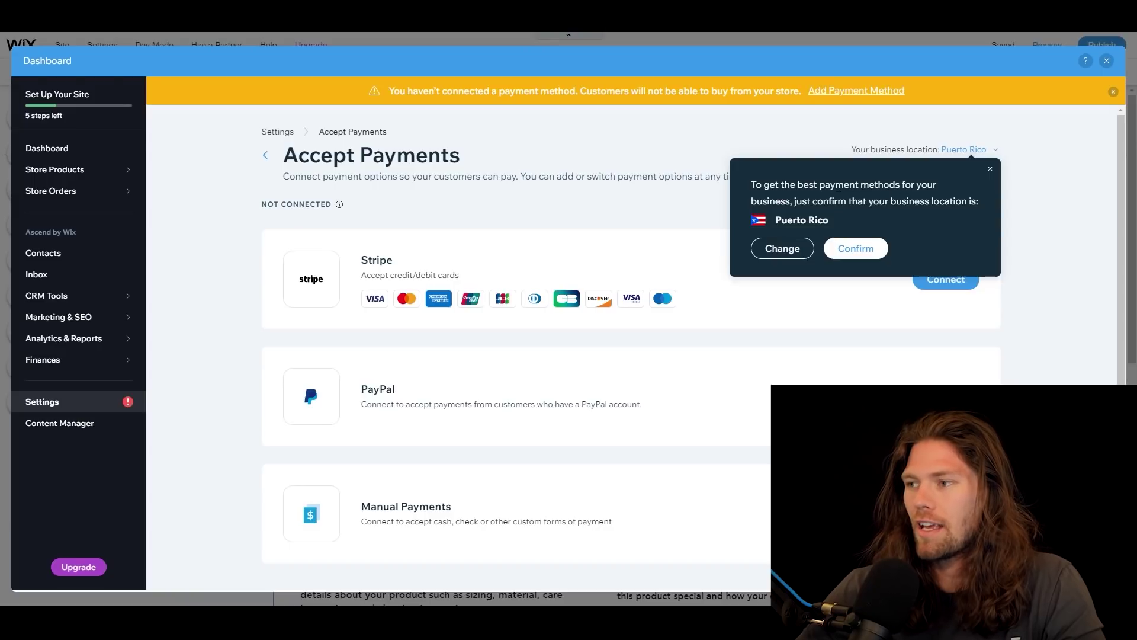
left_click(870, 254)
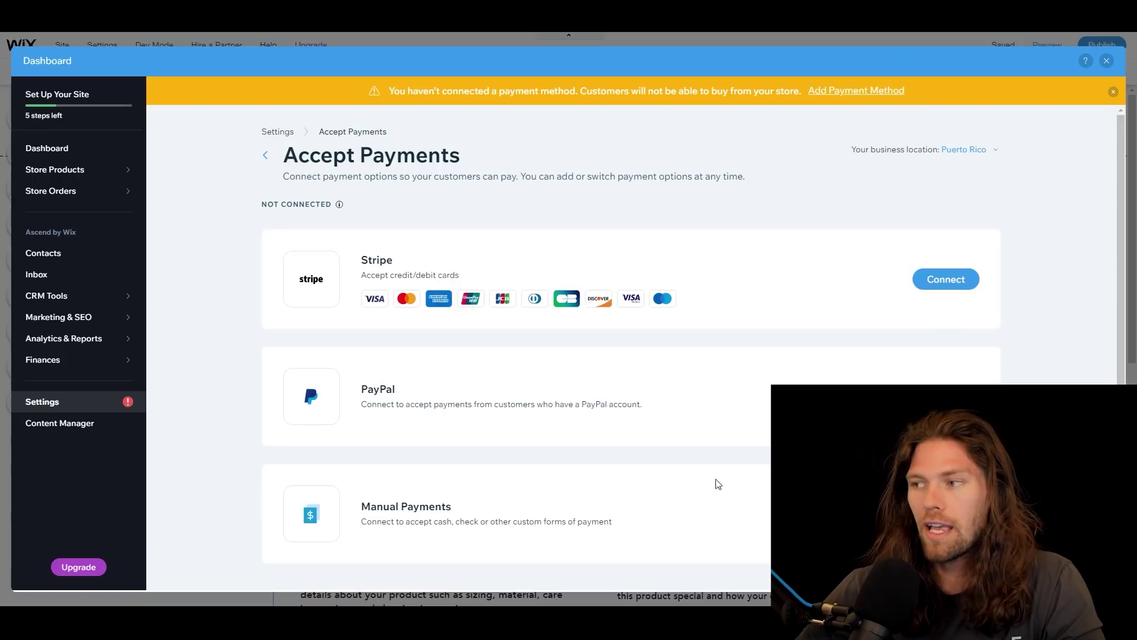
left_click(928, 289)
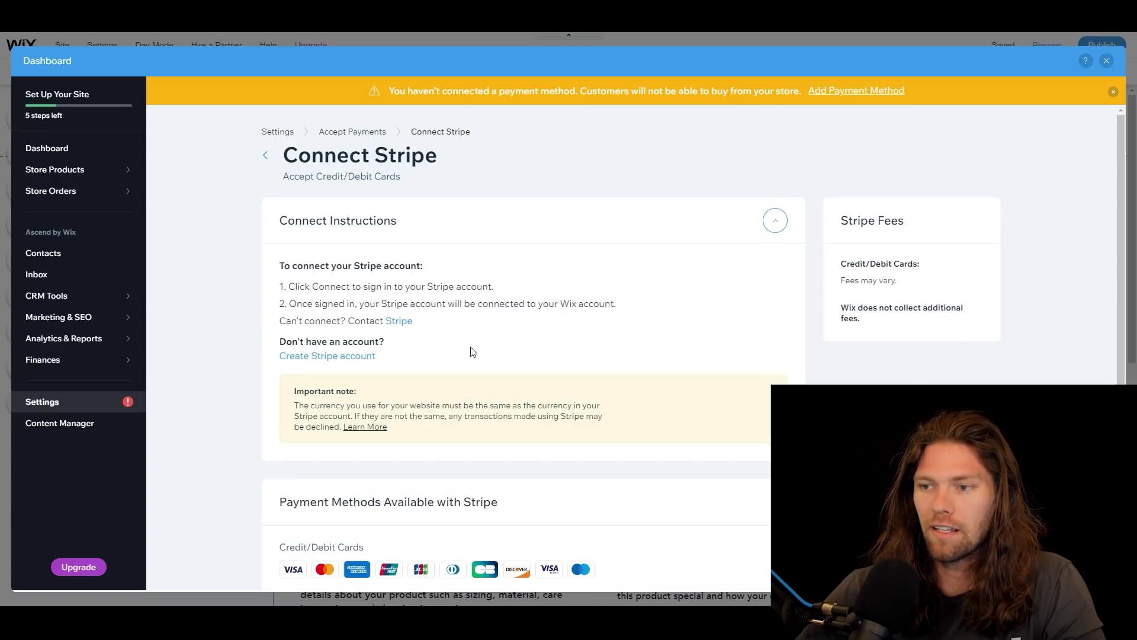
scroll(272, 340, "down", 3)
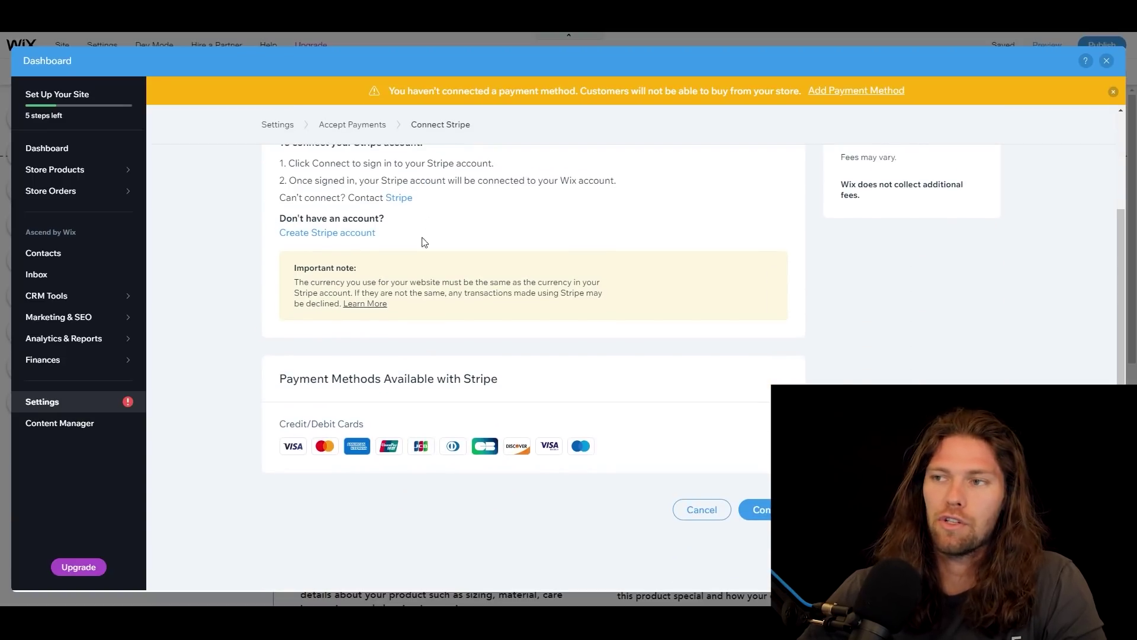
scroll(375, 250, "up", 3)
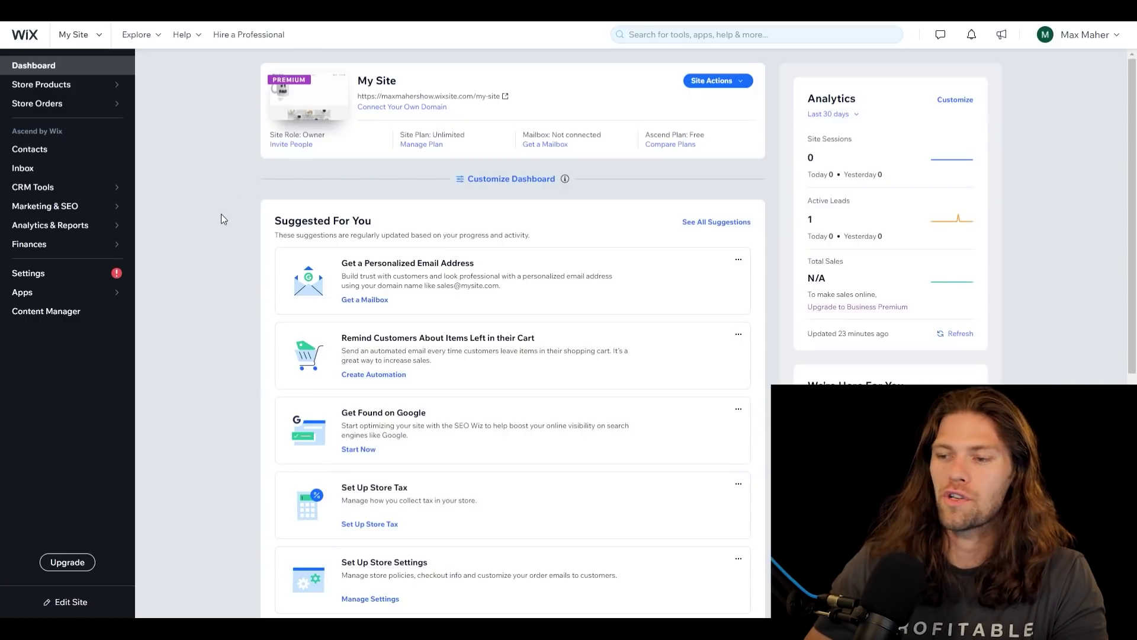
Step: Set up automated Avalara store tax: accept the terms, fill the account form, and create the account
scroll(299, 320, "down", 1)
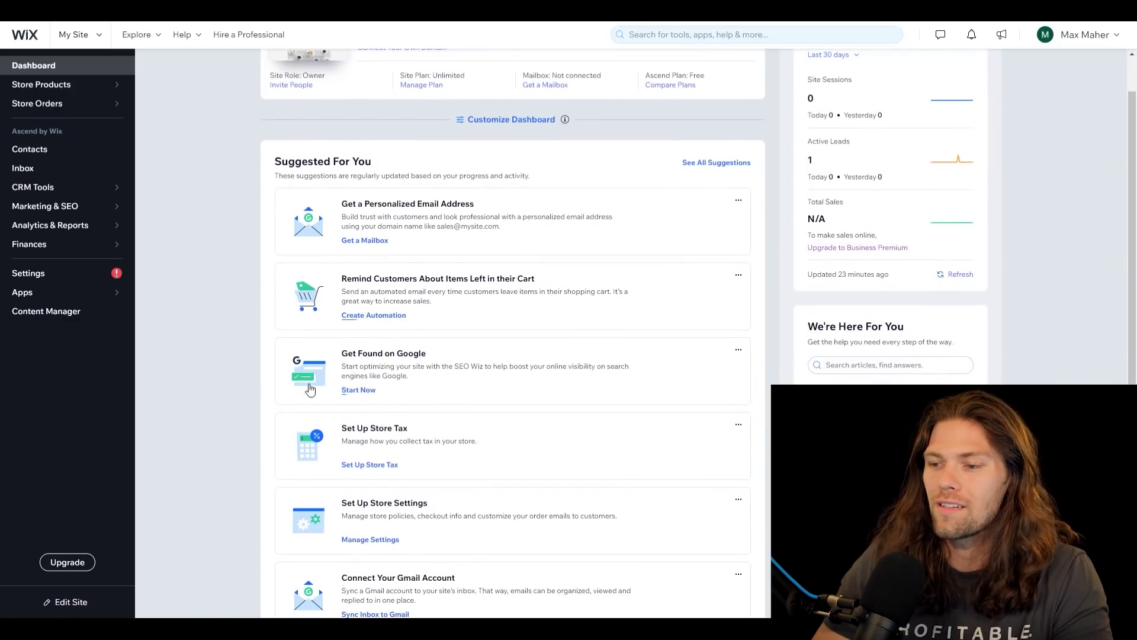
left_click(377, 465)
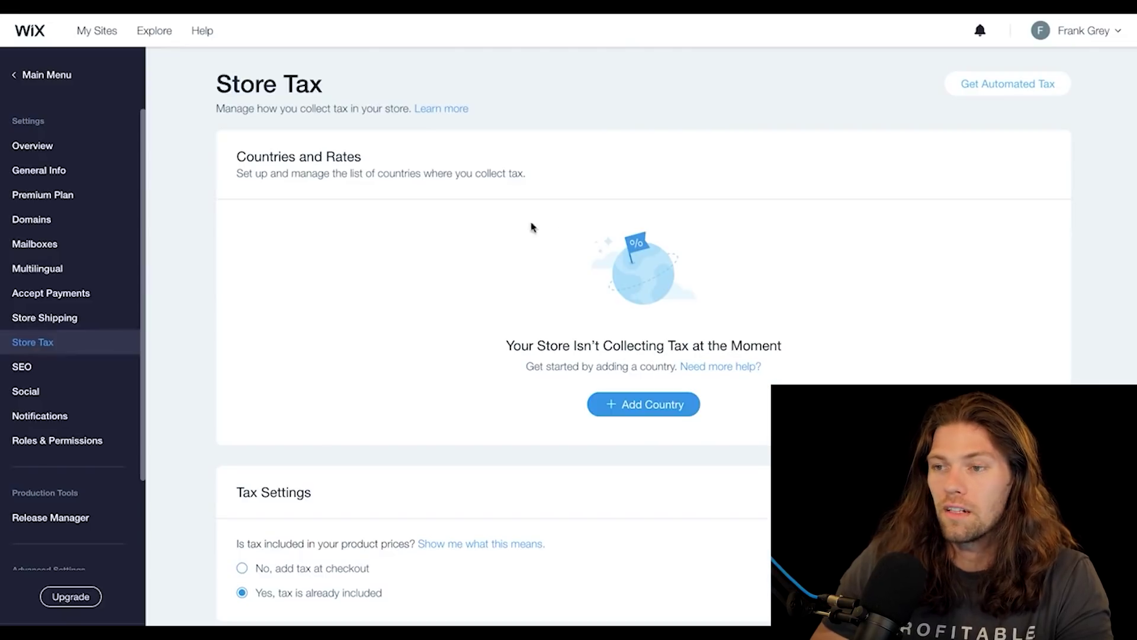
left_click(969, 89)
left_click(458, 413)
left_click(557, 468)
left_click(664, 252)
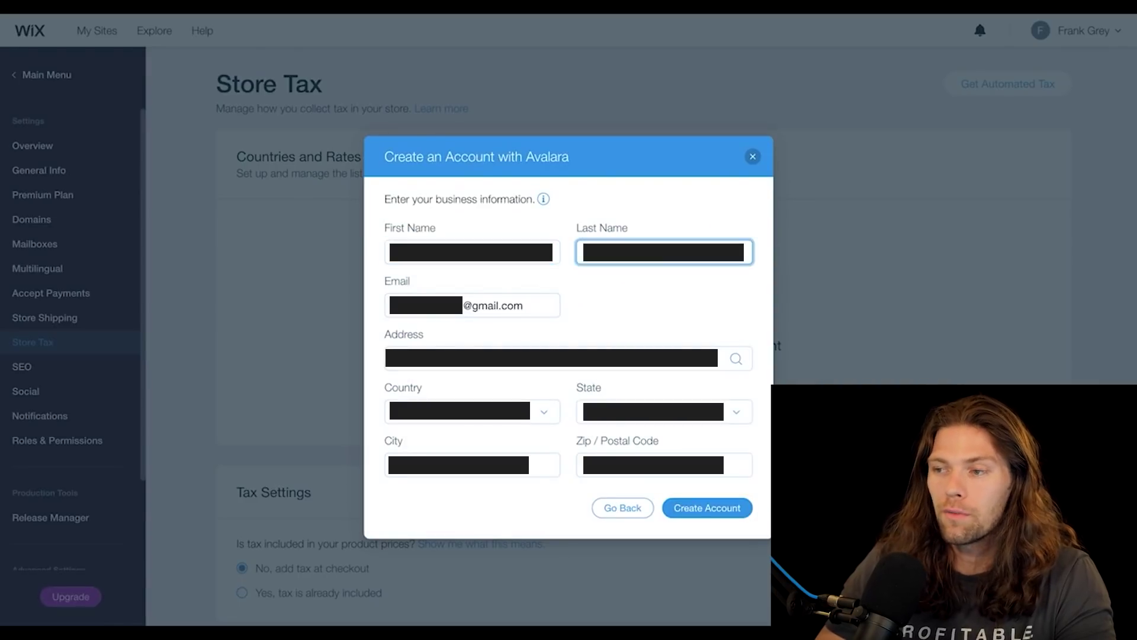
left_click(551, 359)
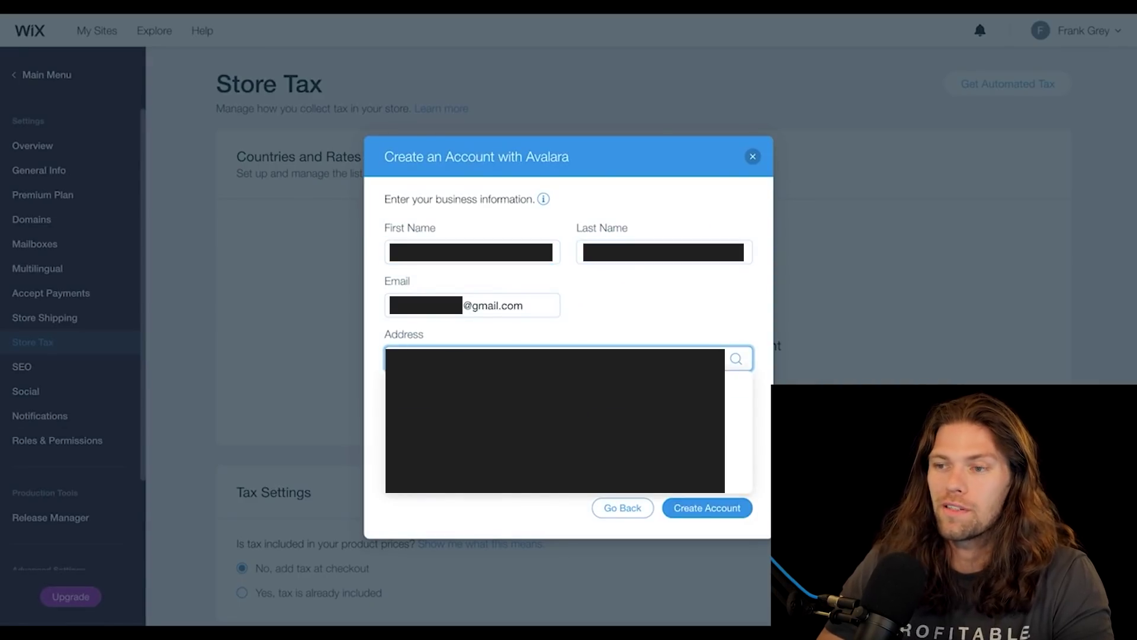
left_click(645, 378)
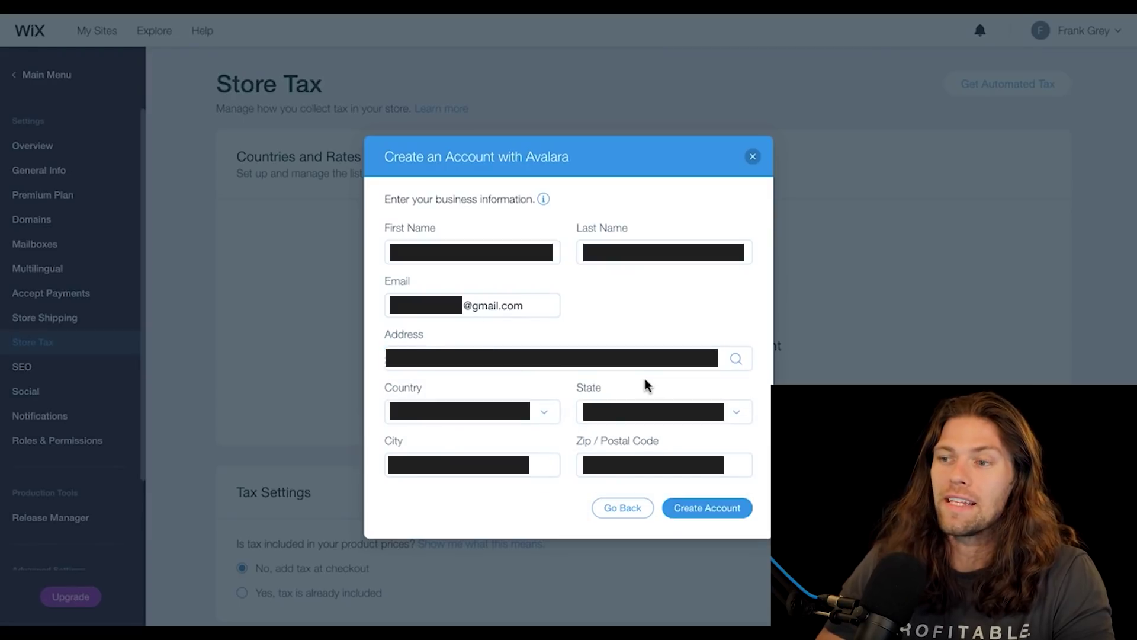
left_click(732, 508)
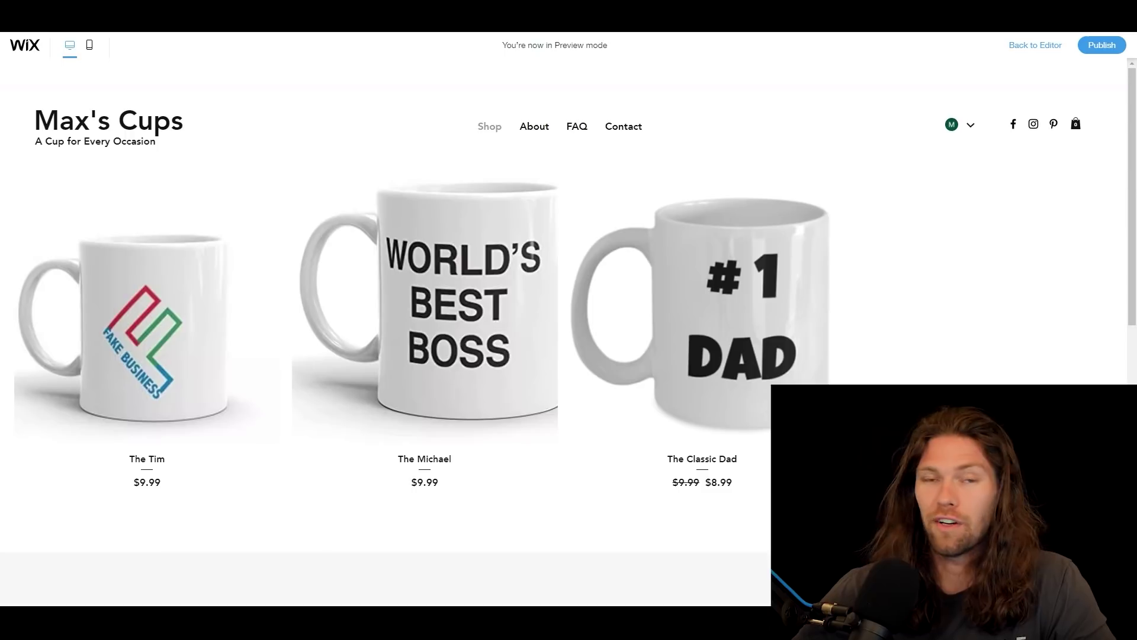
Step: In Preview, open The Michael product page and add 100 of the mug to the cart
mouse_move(503, 432)
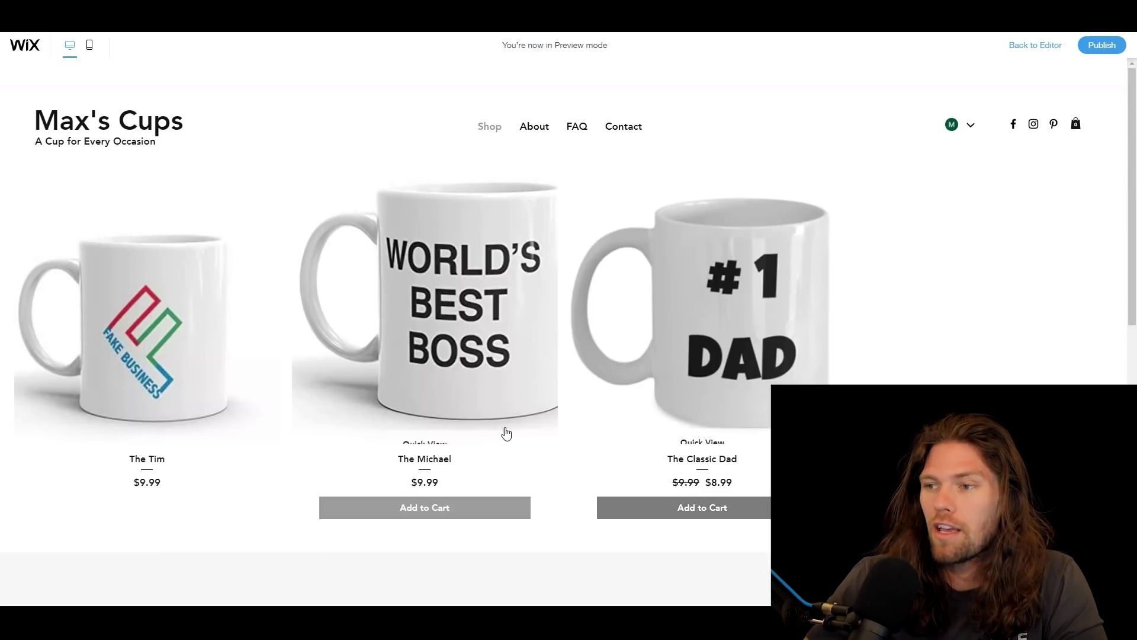
left_click(408, 373)
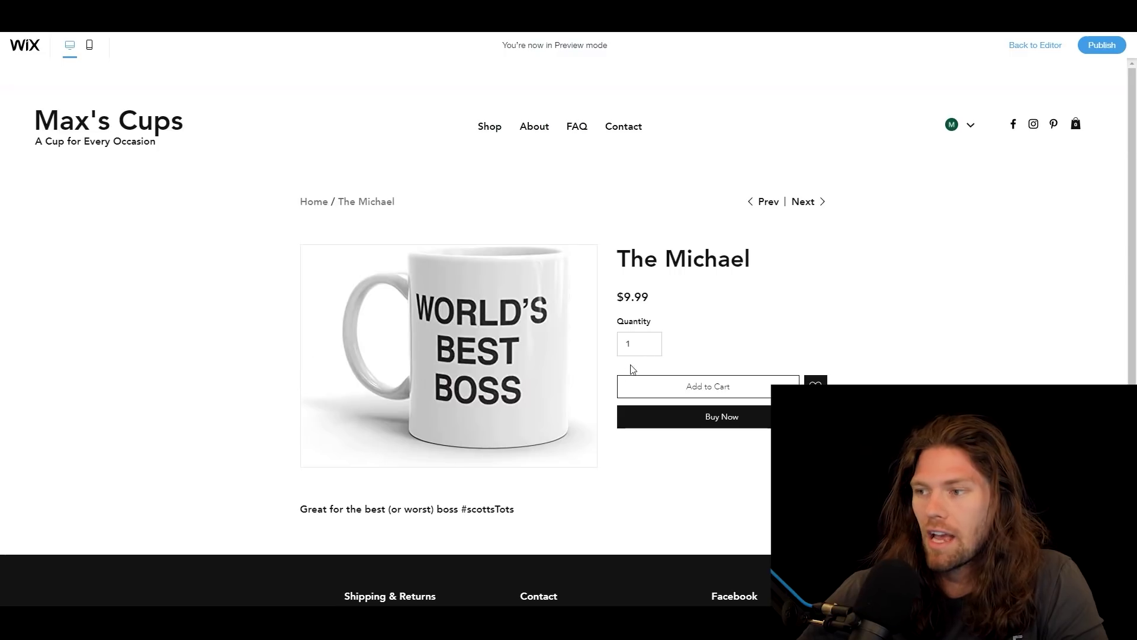
left_click(635, 352)
type("00")
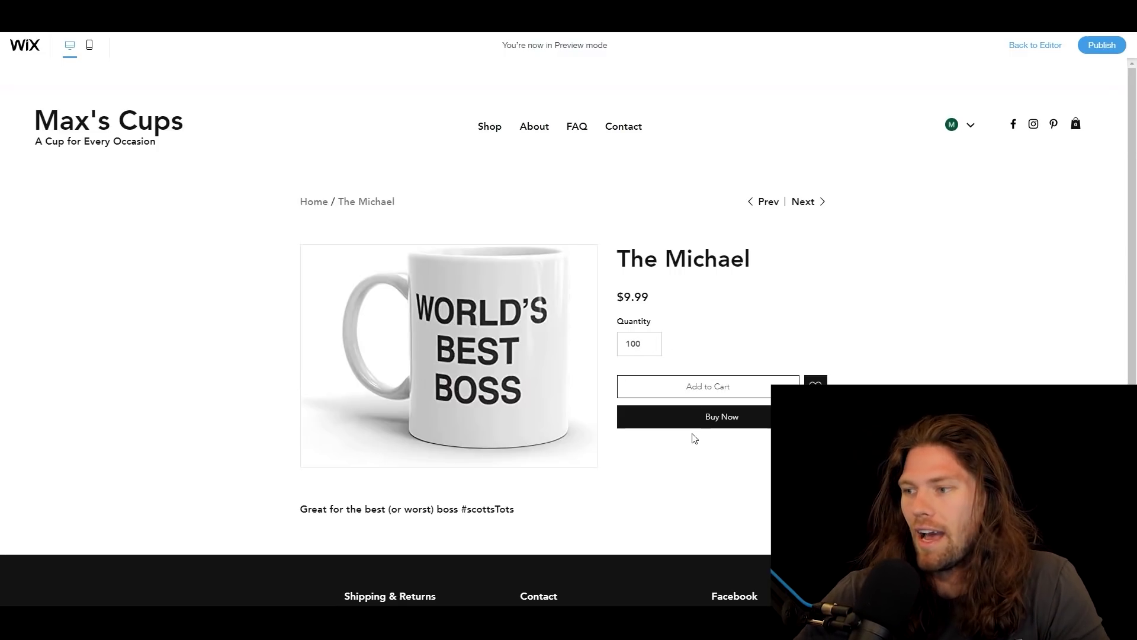
left_click(758, 392)
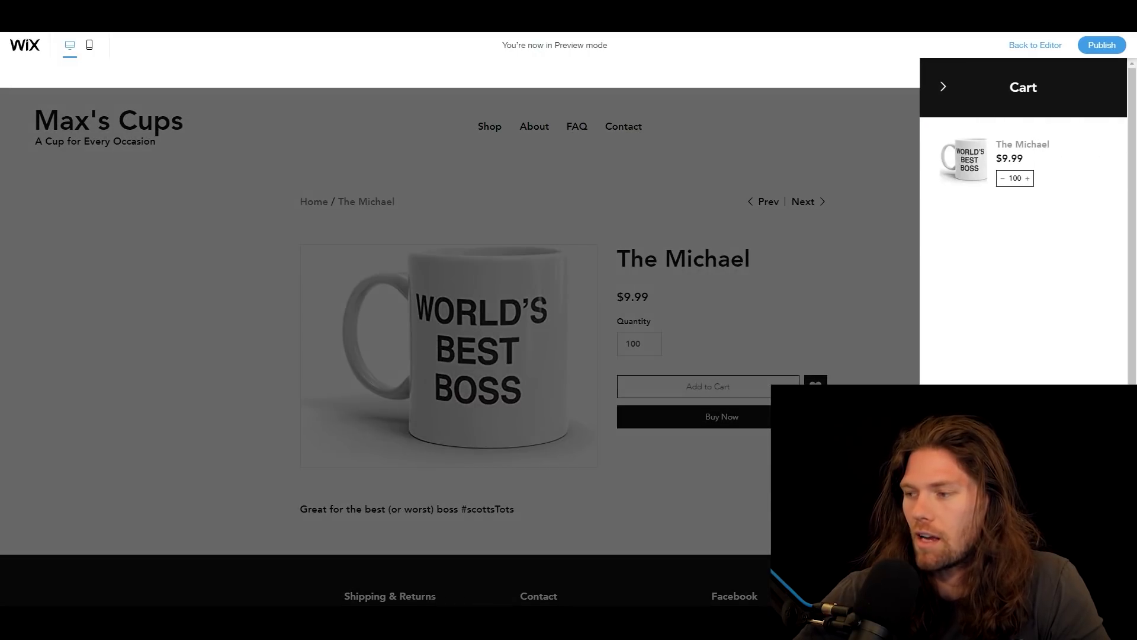
left_click(848, 295)
scroll(622, 474, "down", 1)
scroll(617, 480, "down", 1)
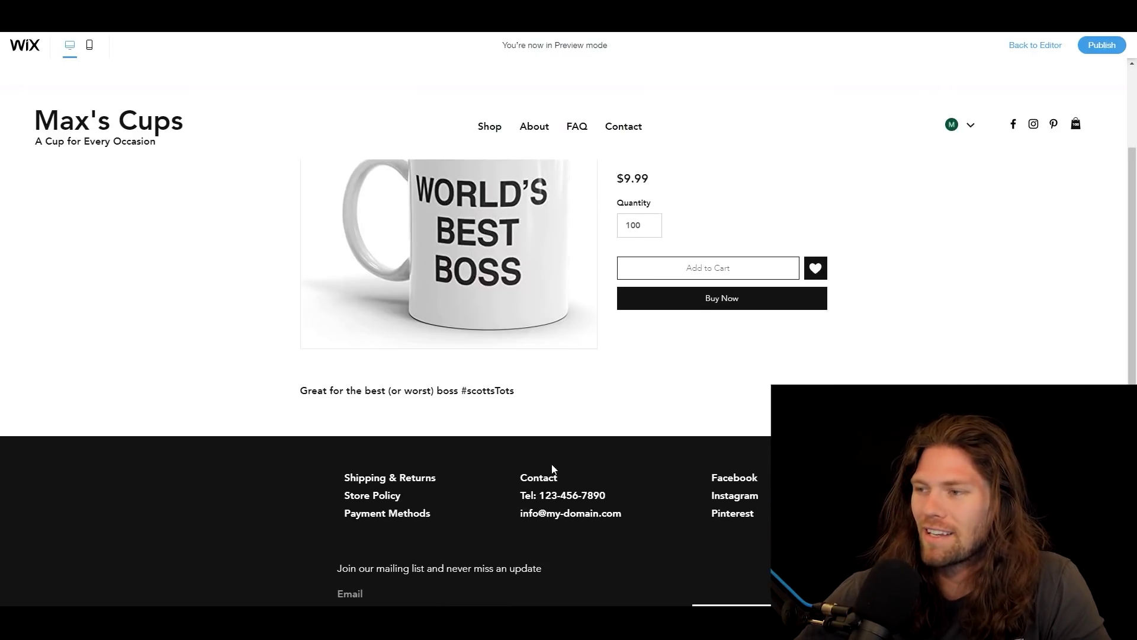
scroll(554, 472, "up", 2)
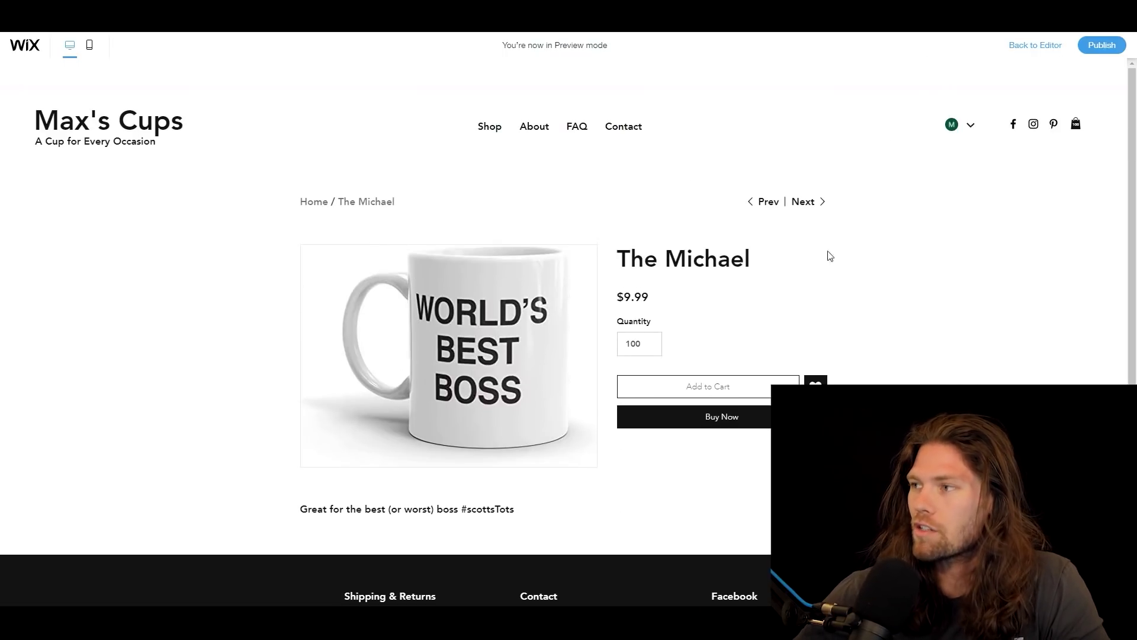
Step: Leave Preview and switch the editor to the Shop page
left_click(1017, 47)
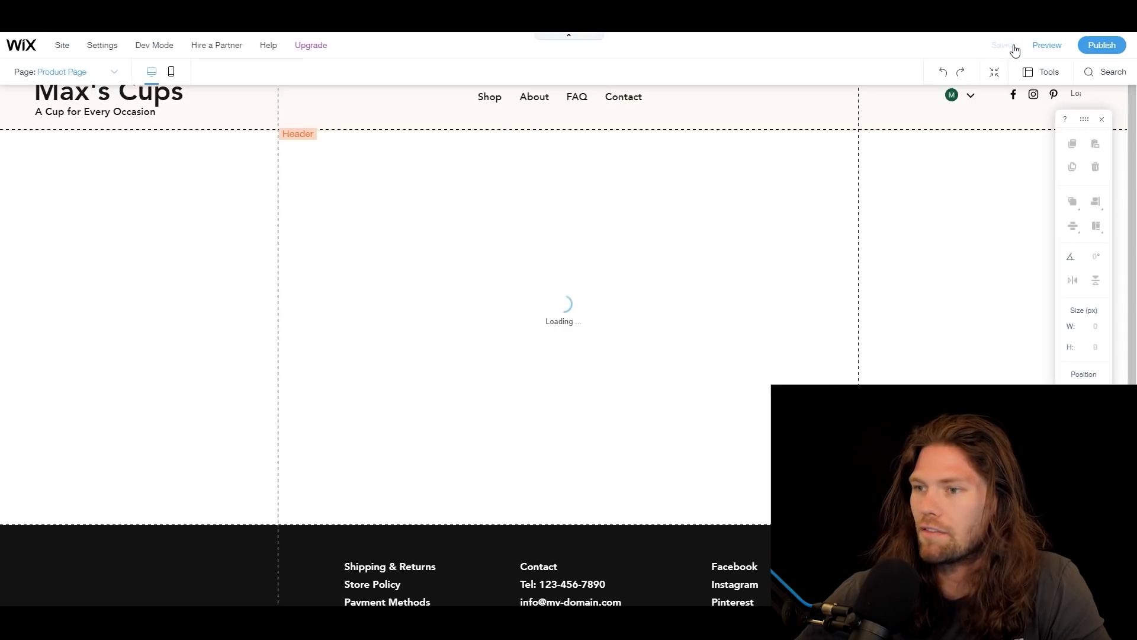
left_click(21, 118)
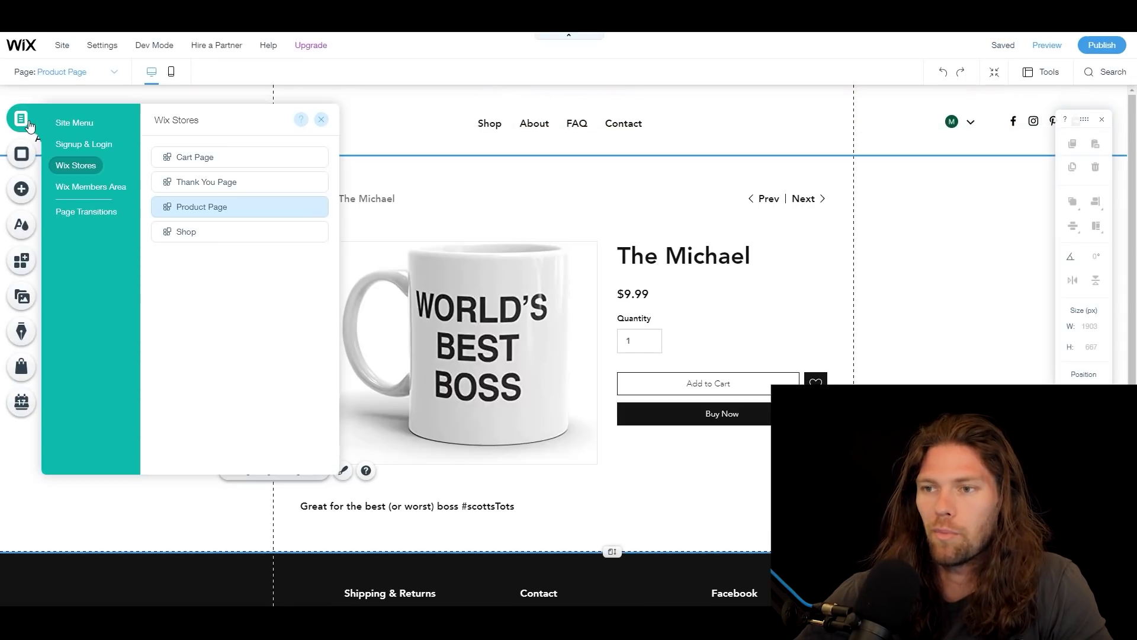
left_click(180, 240)
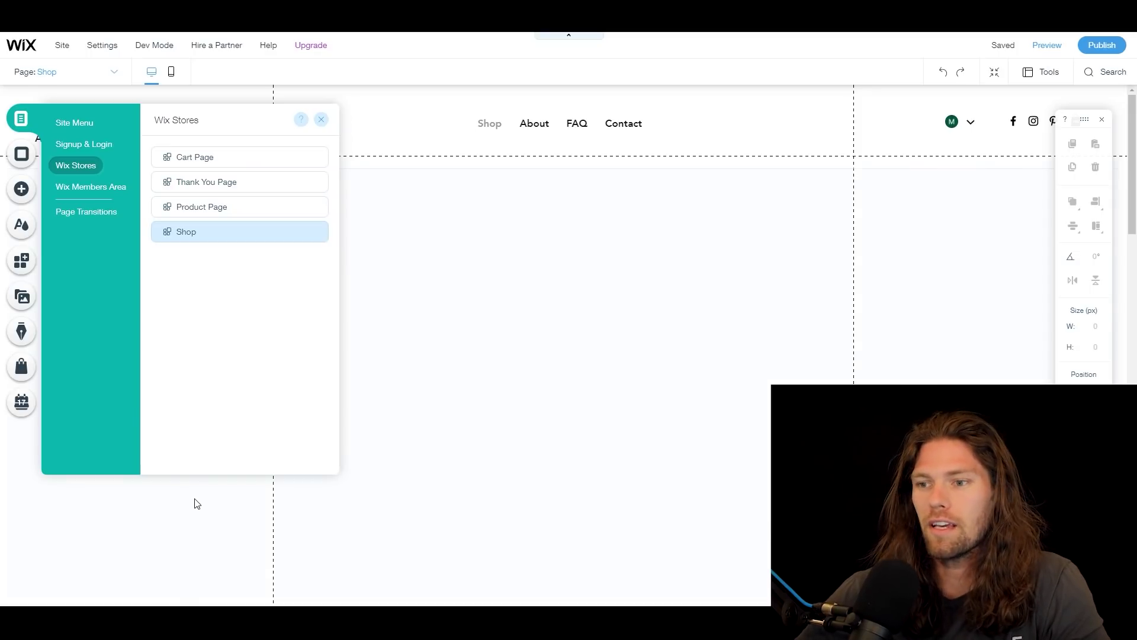
left_click(197, 504)
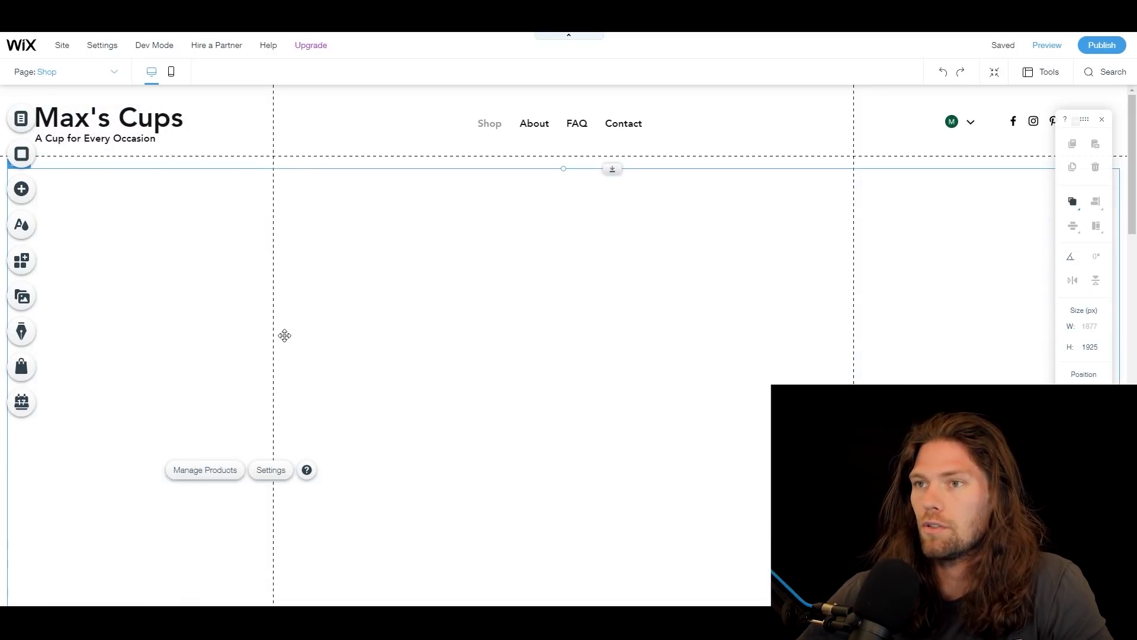
scroll(205, 263, "down", 6)
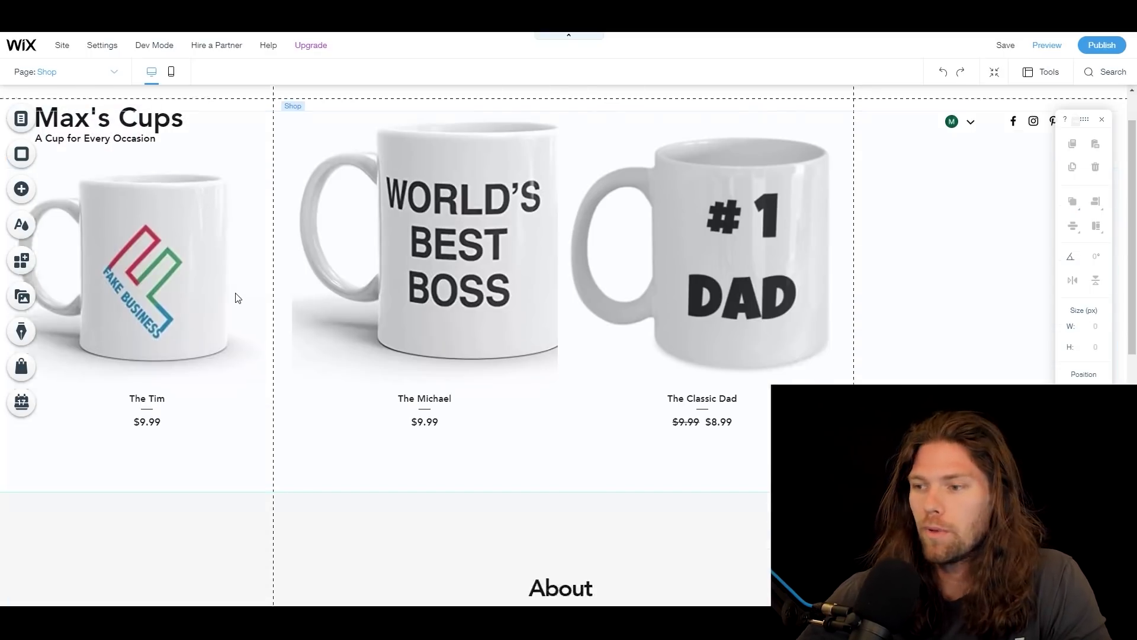
Step: Rewrite the About paragraph as Max's lifelong coffee-passion story ending 'I hope you enjoy!'
left_click(534, 356)
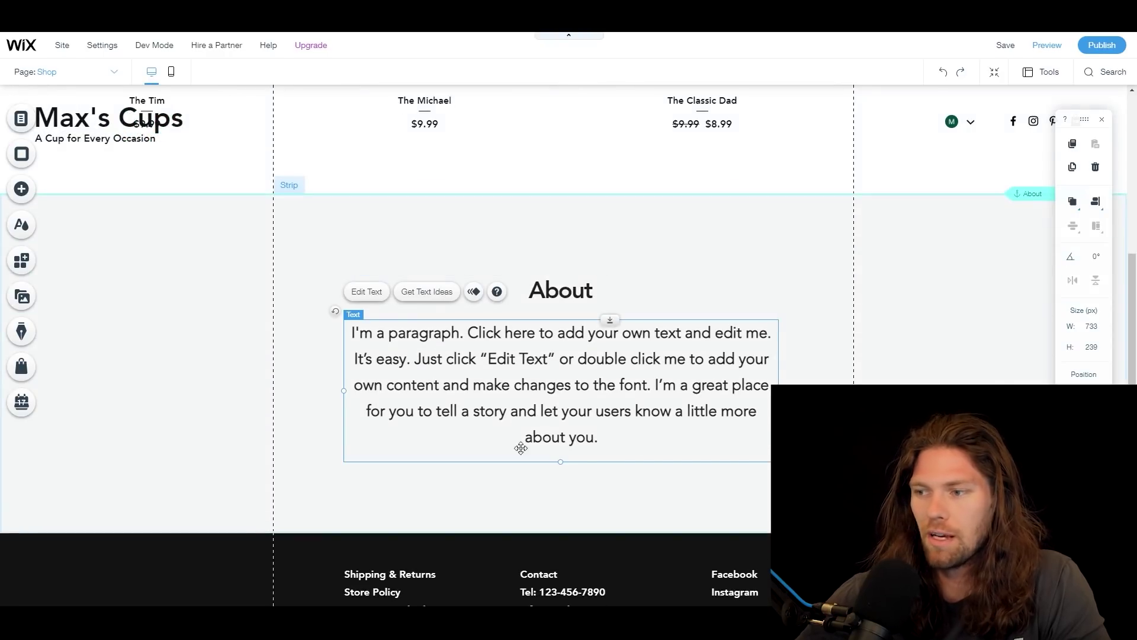
double_click(601, 428)
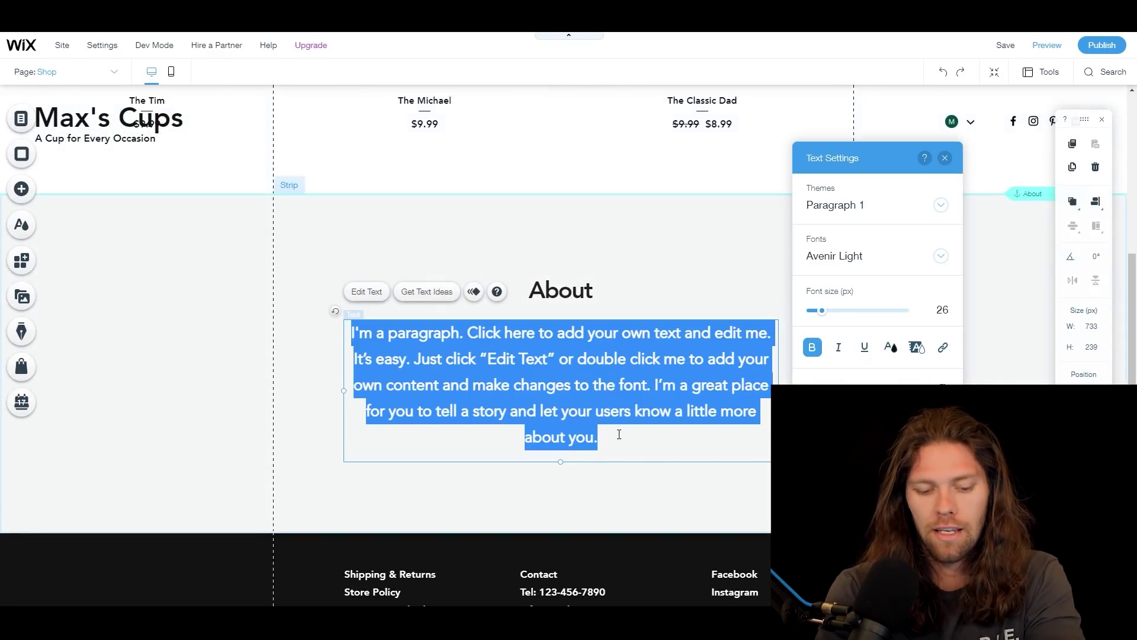
type("My name is Max and I have has a passion for coffee for as long as I've been tired... which is pretty much since I was born. Because coffee is my passion I am now sharing my passion through this store. I hope you enjoy!")
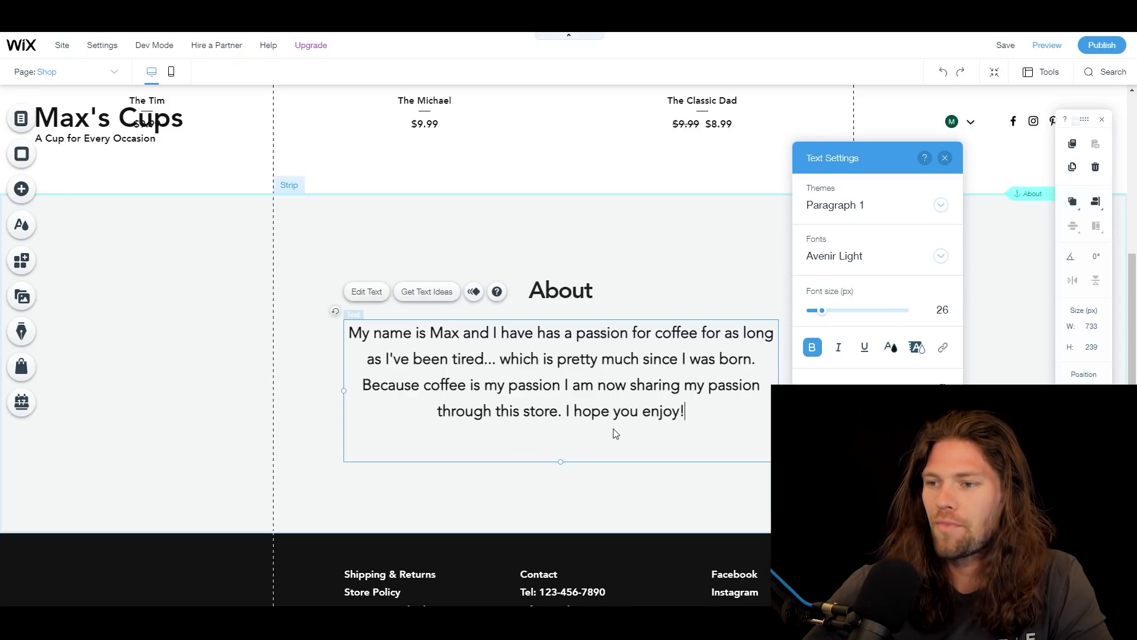
Step: Select the About strip and choose an image as its background
left_click(299, 372)
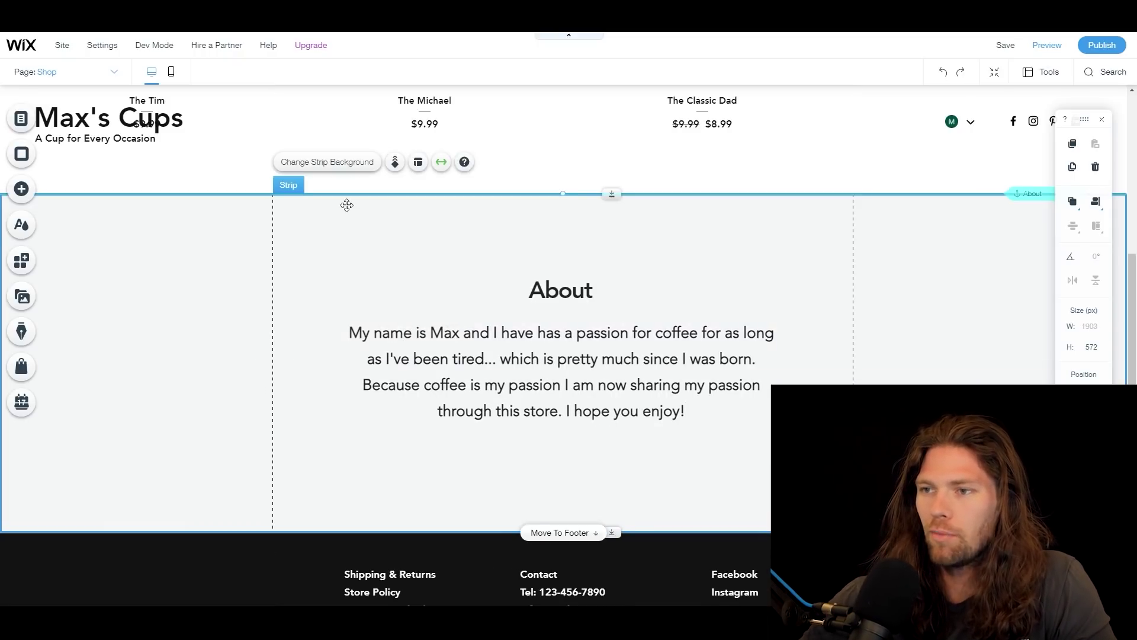
left_click(348, 163)
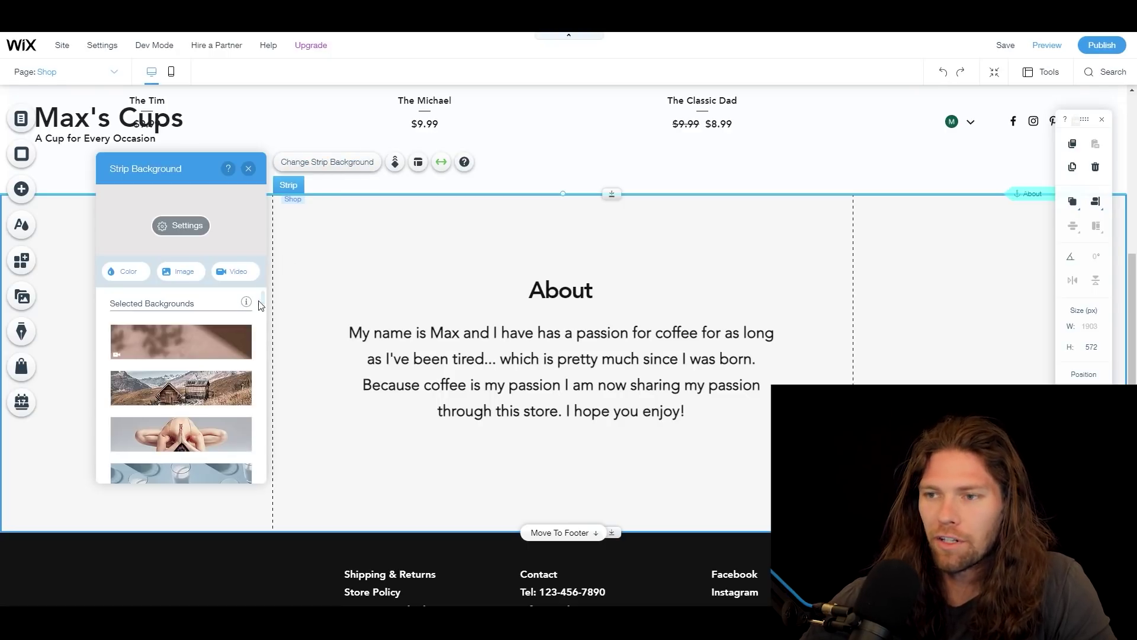
left_click(195, 274)
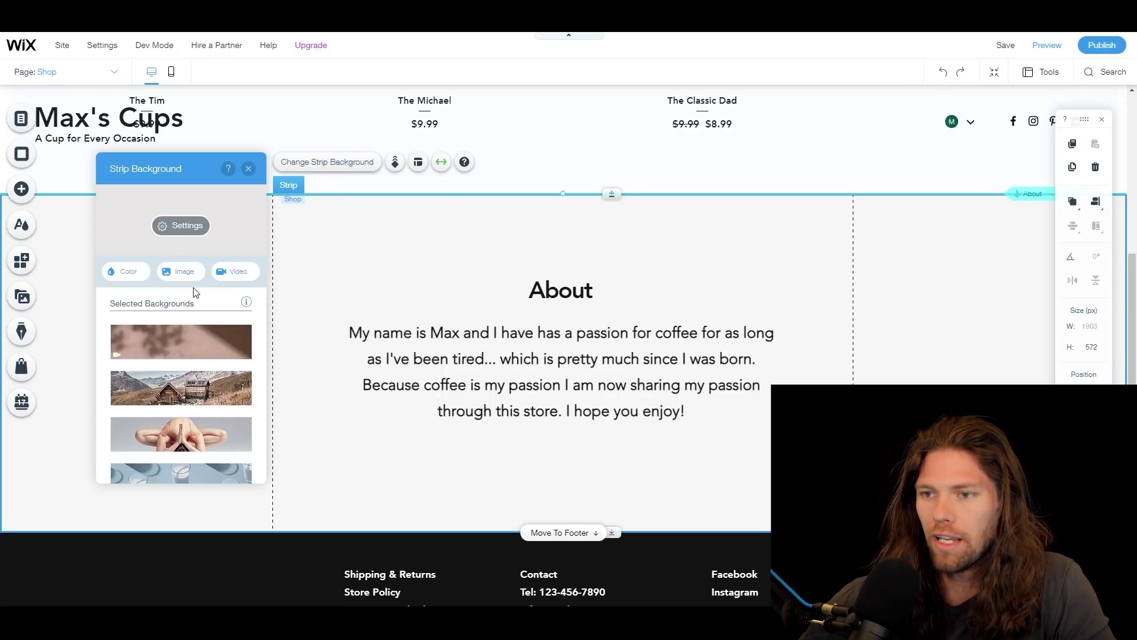
Step: Search Wix media for 'coffee' and set the latte-cups photo as the About strip background
left_click(291, 108)
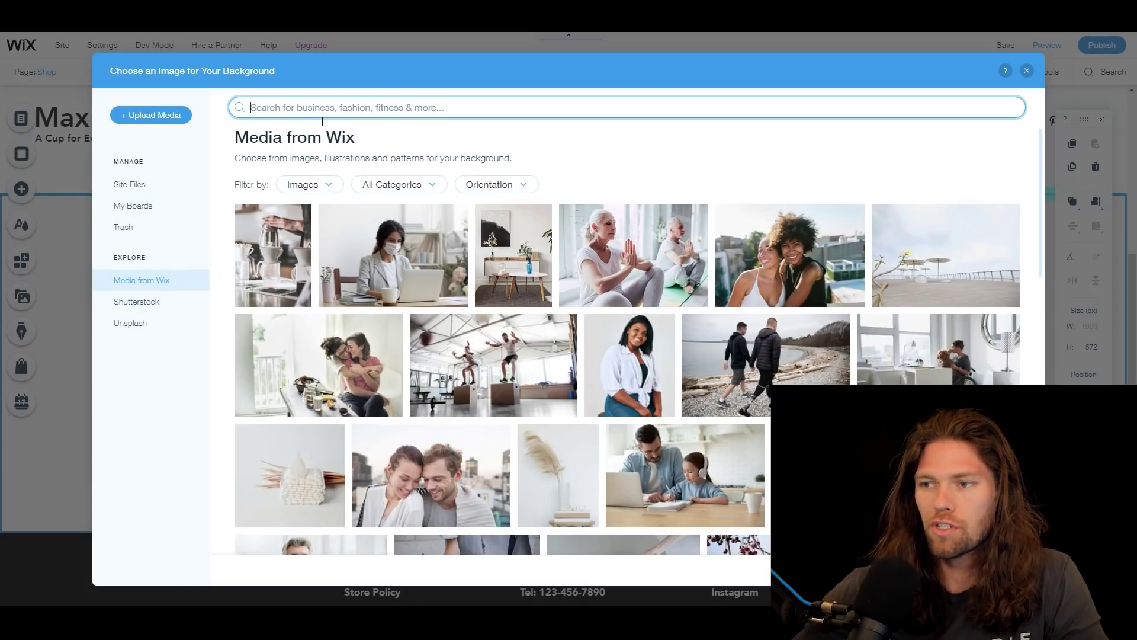
type("coffe")
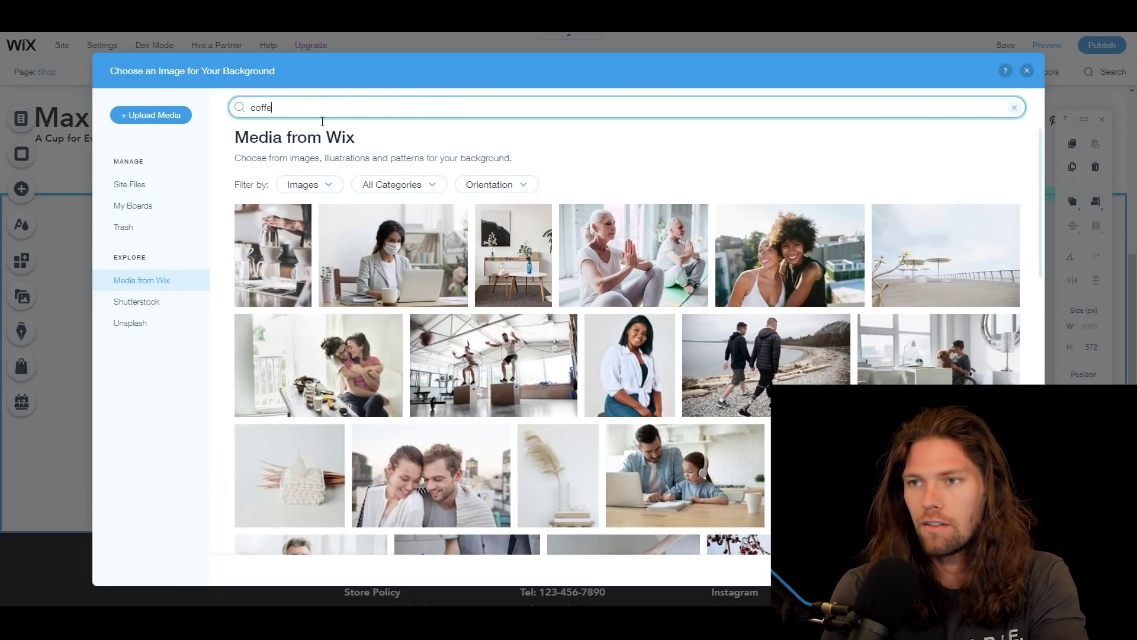
key("Return")
double_click(327, 117)
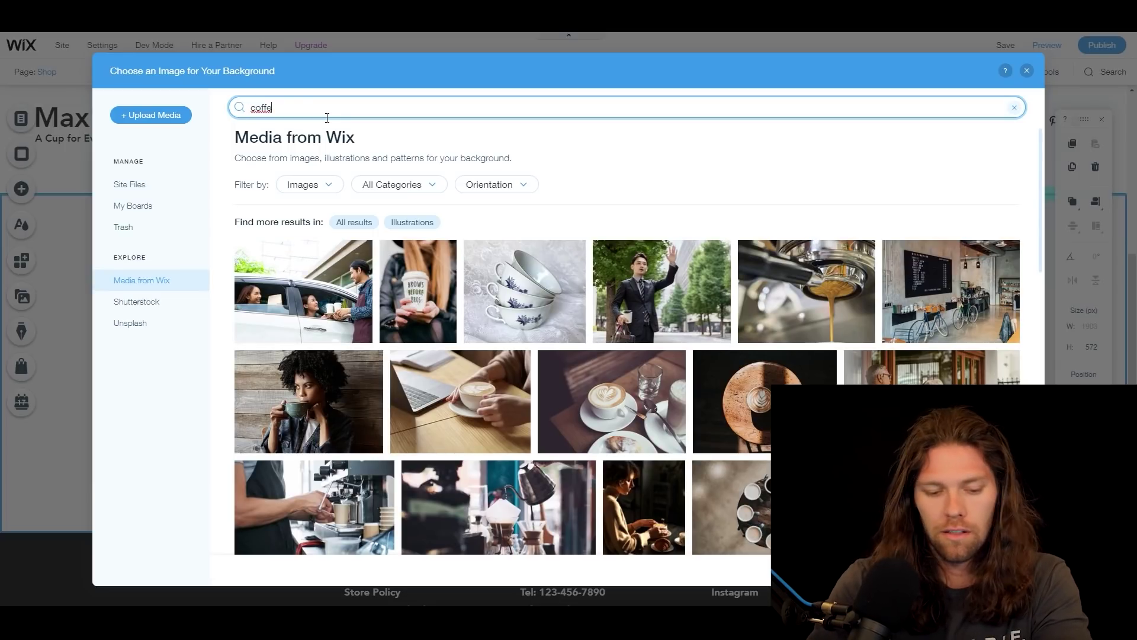
type("coffee\\")
key("Return")
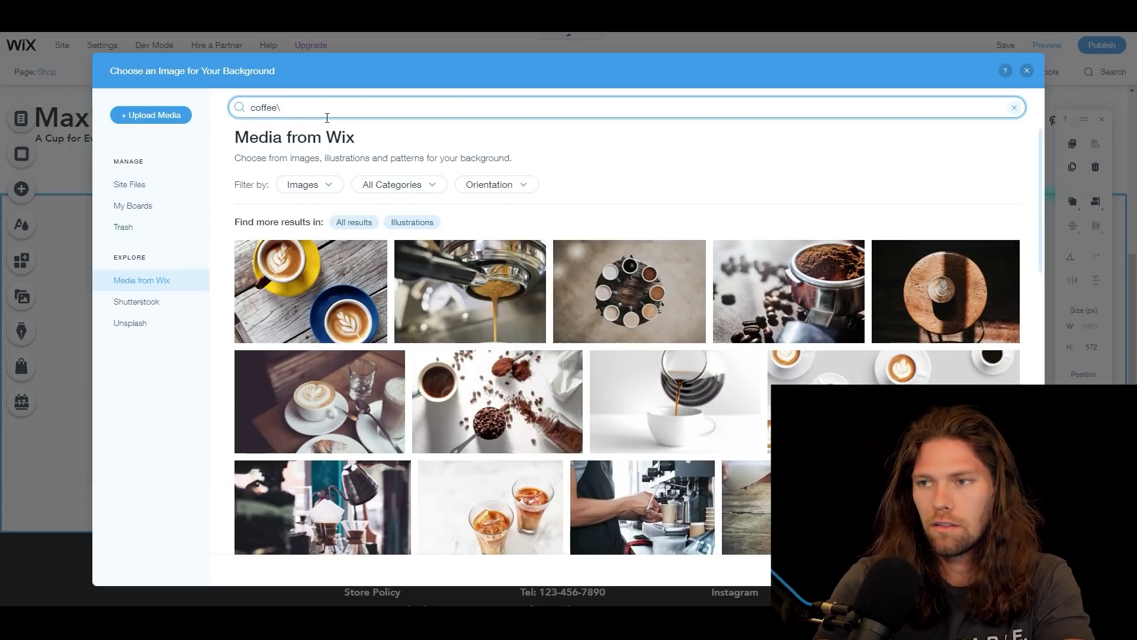
key("Return")
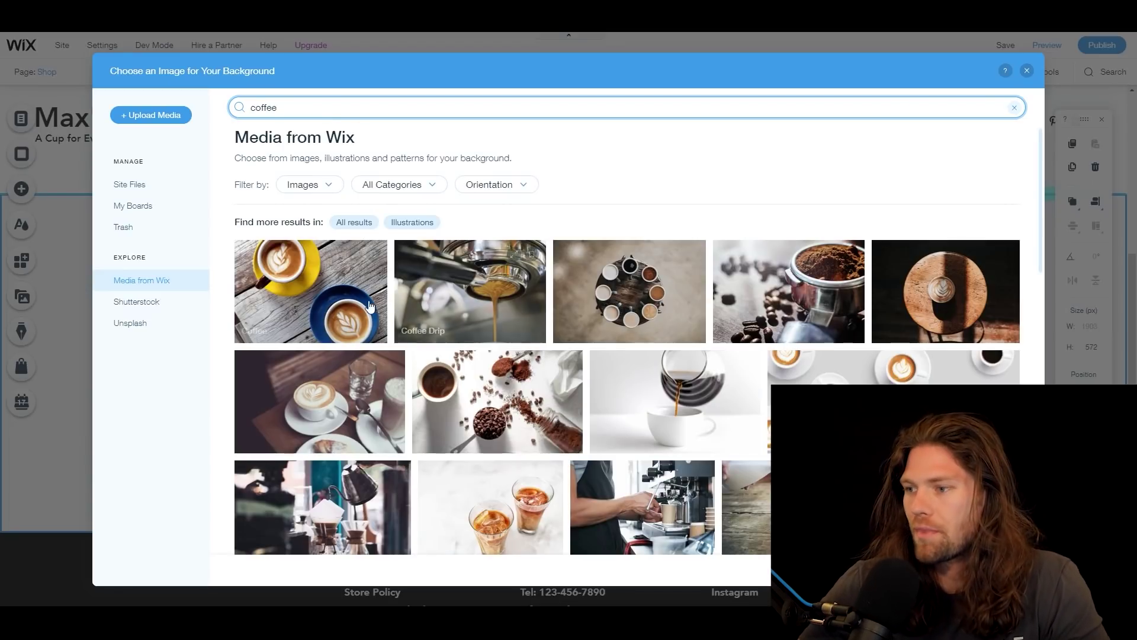
left_click(877, 409)
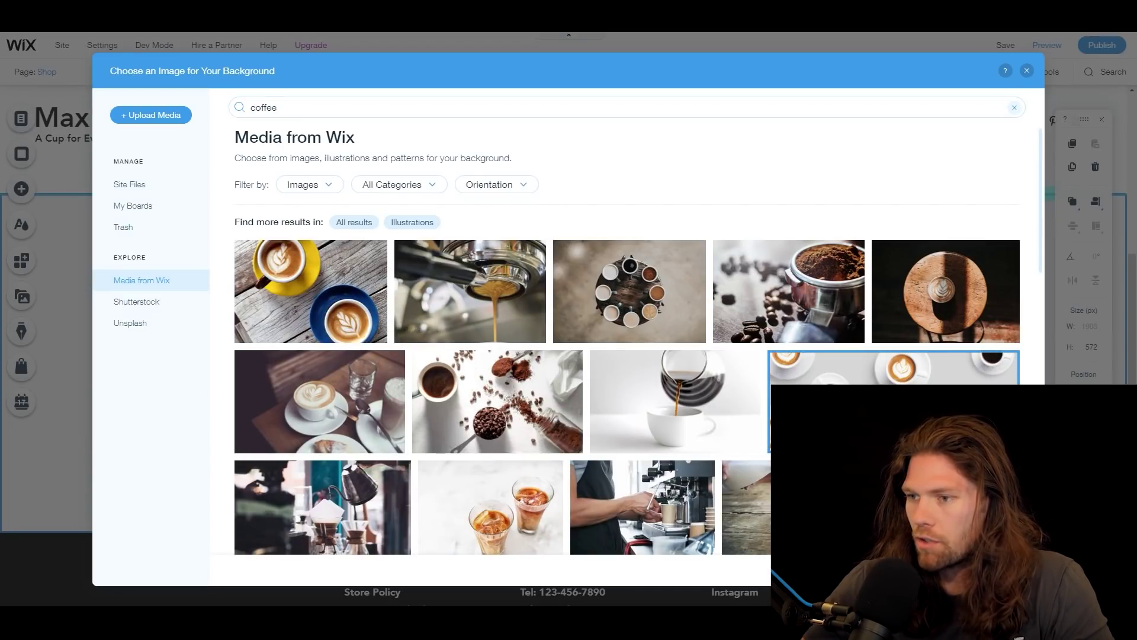
left_click(995, 565)
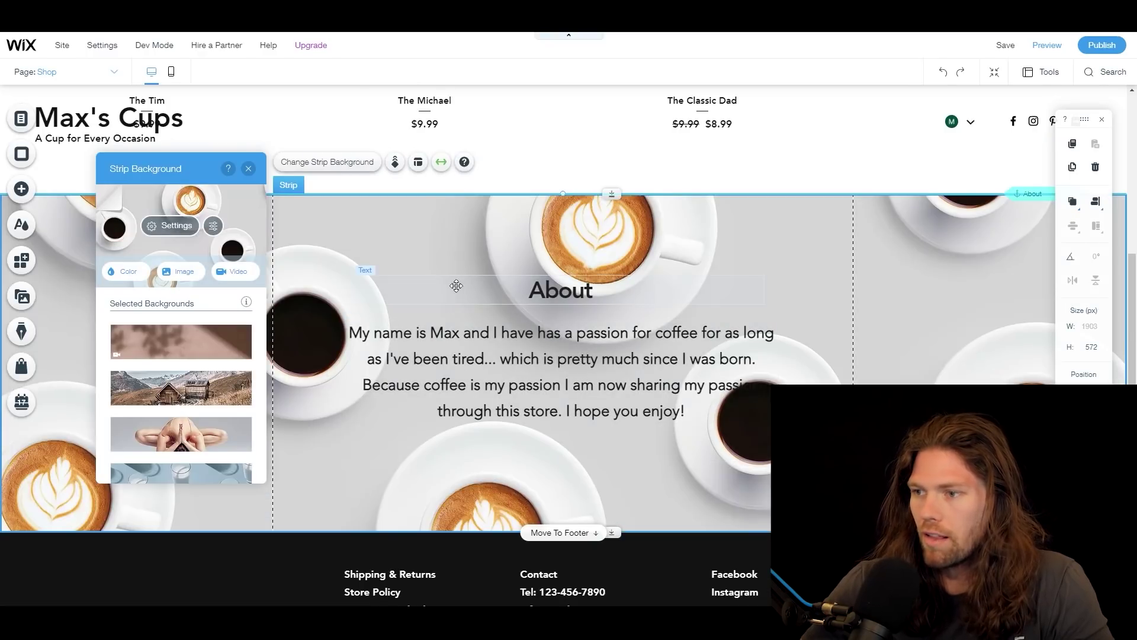
scroll(459, 287, "down", 4)
Step: Apply text effect preset E to the About heading in Text Settings
scroll(449, 311, "up", 4)
left_click(500, 240)
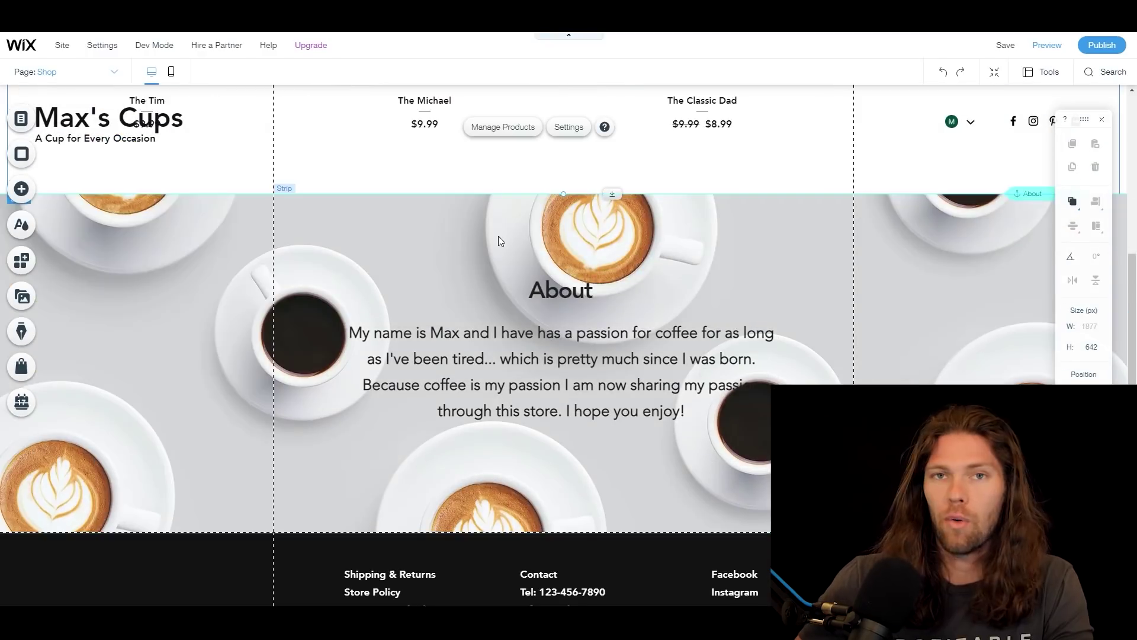
left_click(567, 290)
left_click(566, 338, "shift")
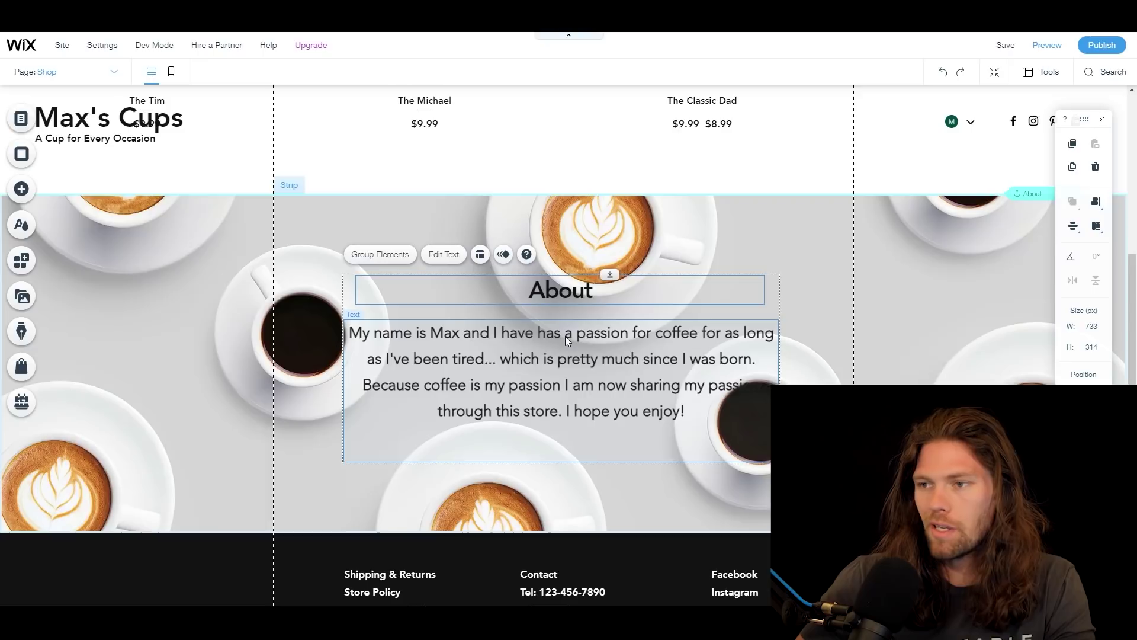
left_click(444, 254)
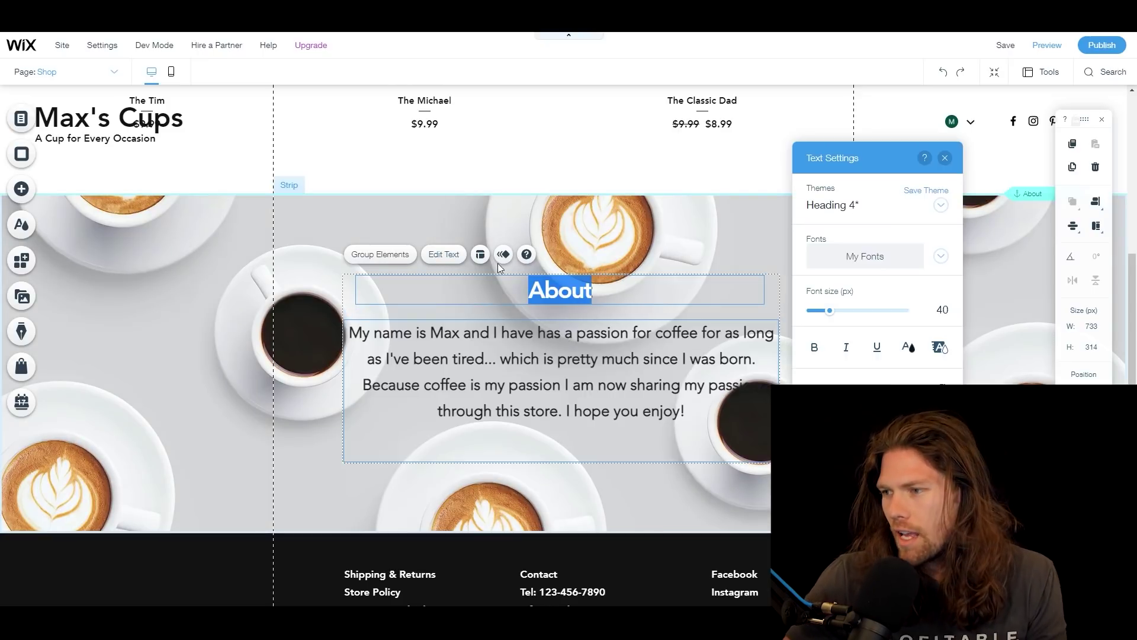
scroll(859, 349, "down", 2)
left_click(859, 364)
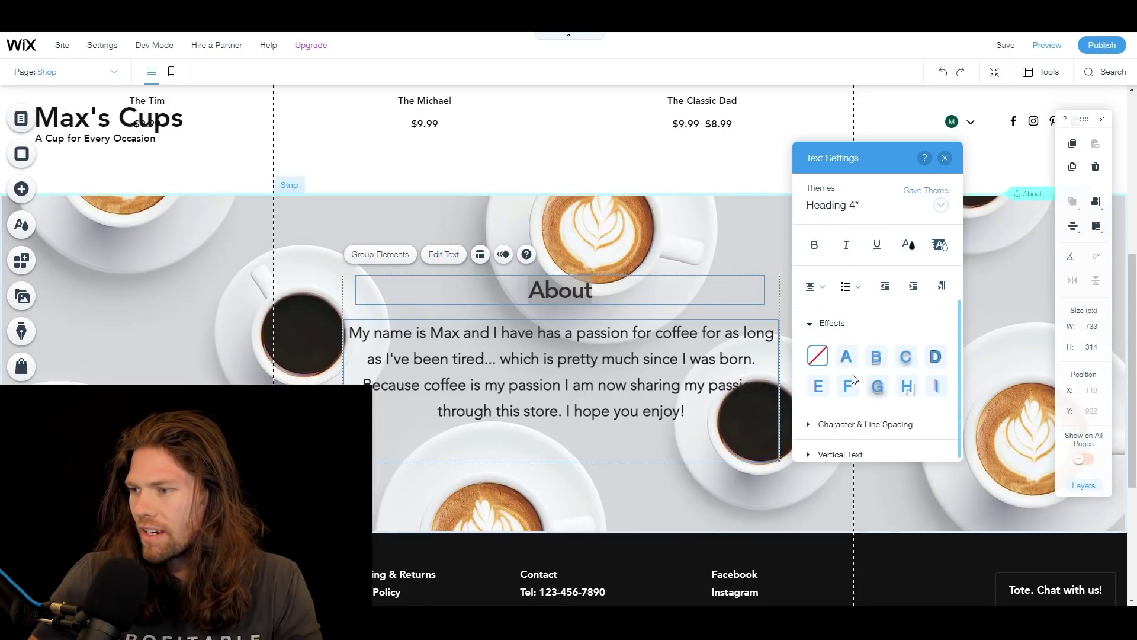
left_click(823, 391)
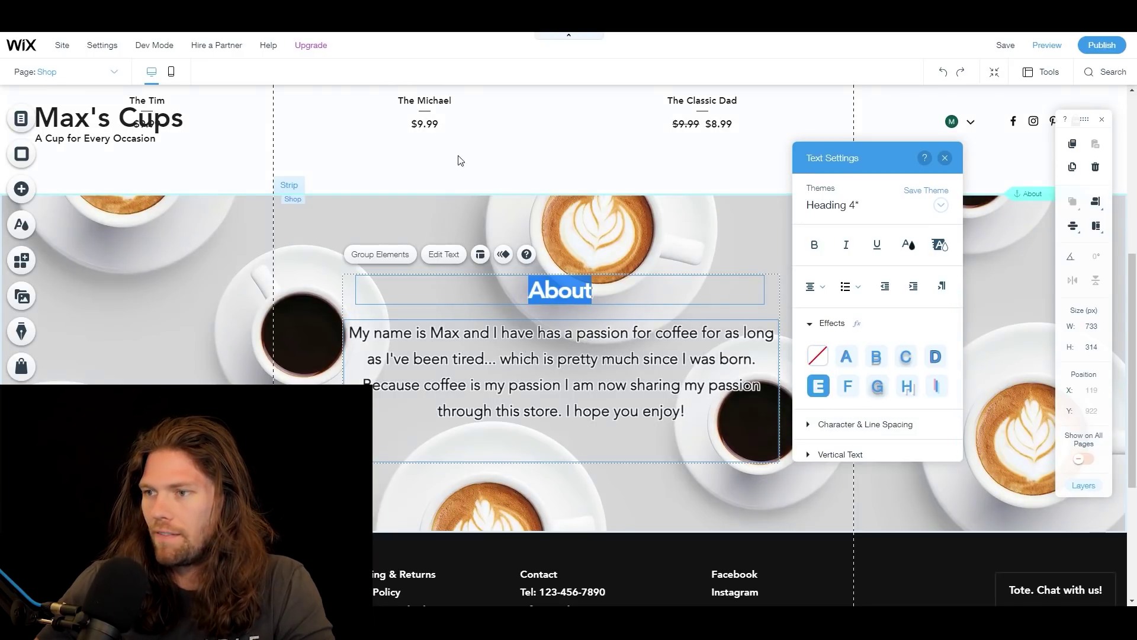
left_click(465, 173)
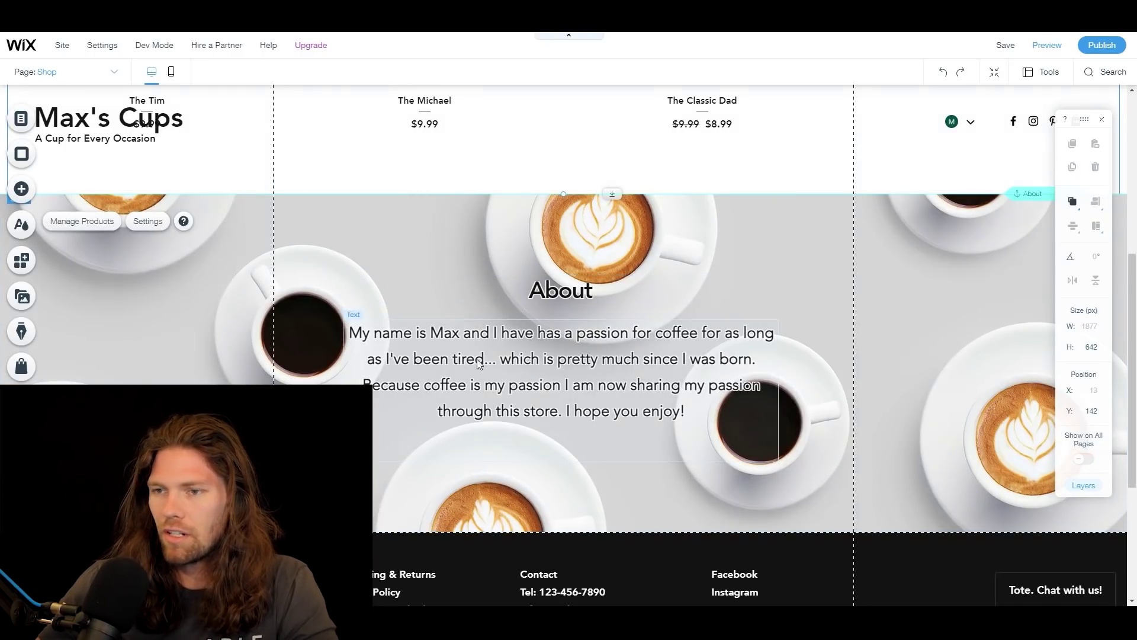
scroll(442, 362, "down", 4)
scroll(443, 364, "up", 6)
scroll(450, 380, "up", 3)
scroll(450, 382, "down", 3)
scroll(456, 383, "up", 5)
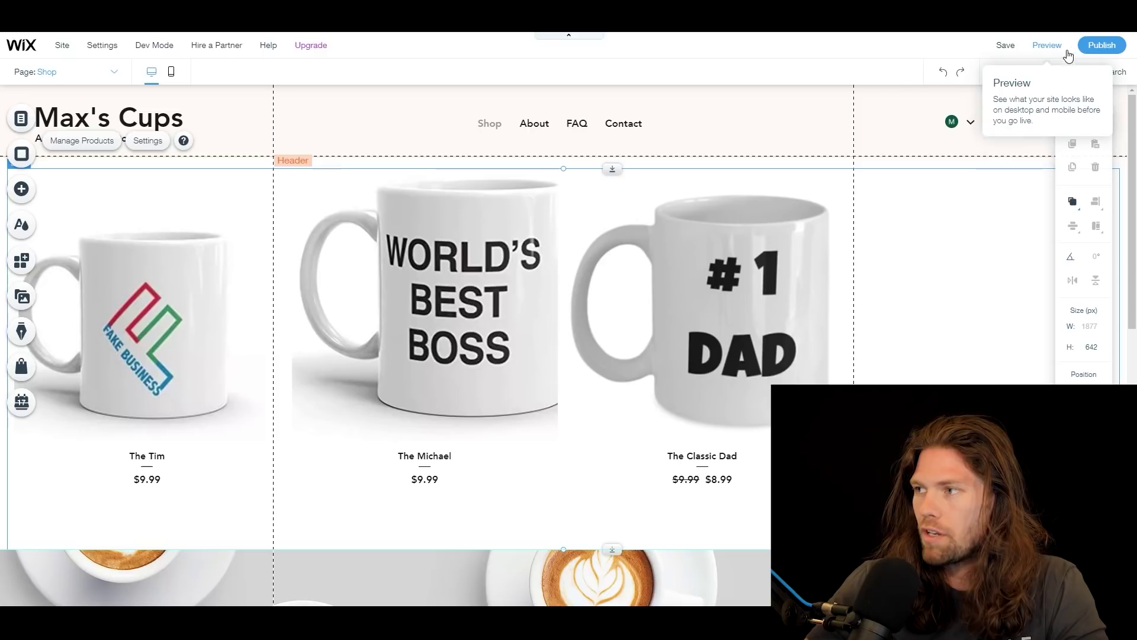
left_click(1049, 46)
scroll(280, 332, "down", 8)
scroll(287, 342, "up", 8)
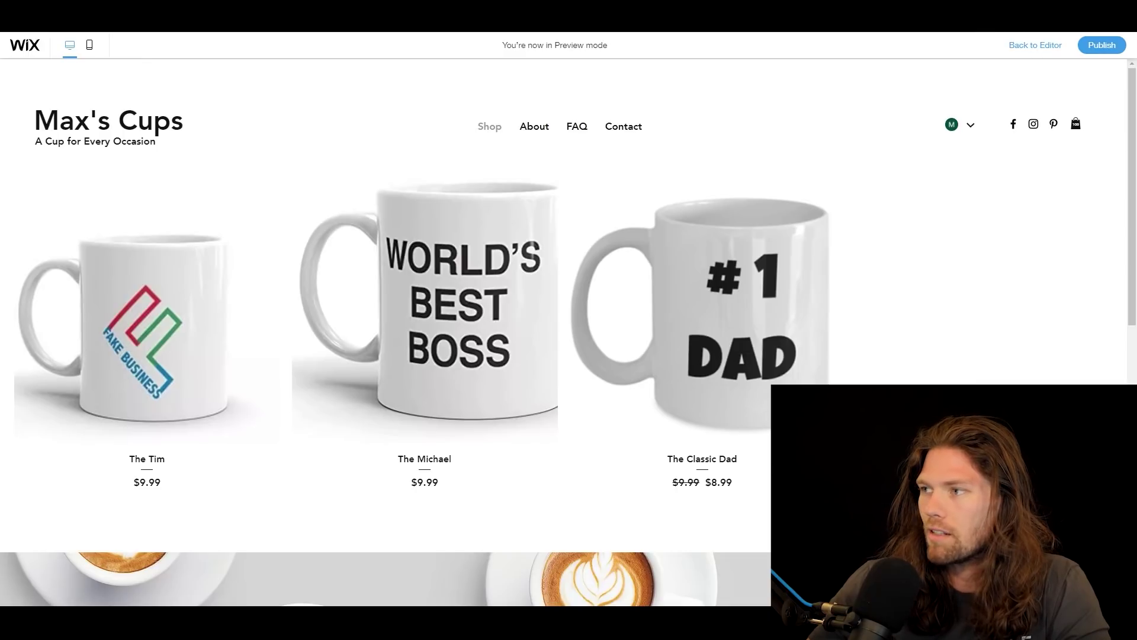
left_click(1036, 45)
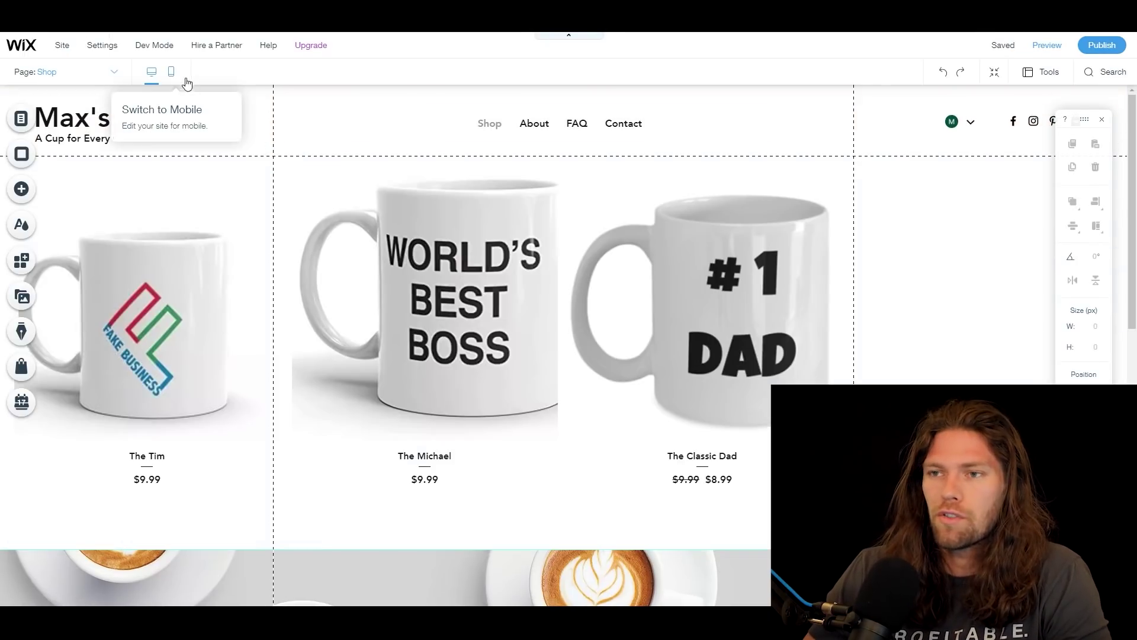
Step: Switch to the mobile editor, keeping default header, quick actions and back-to-top choices in setup
left_click(176, 74)
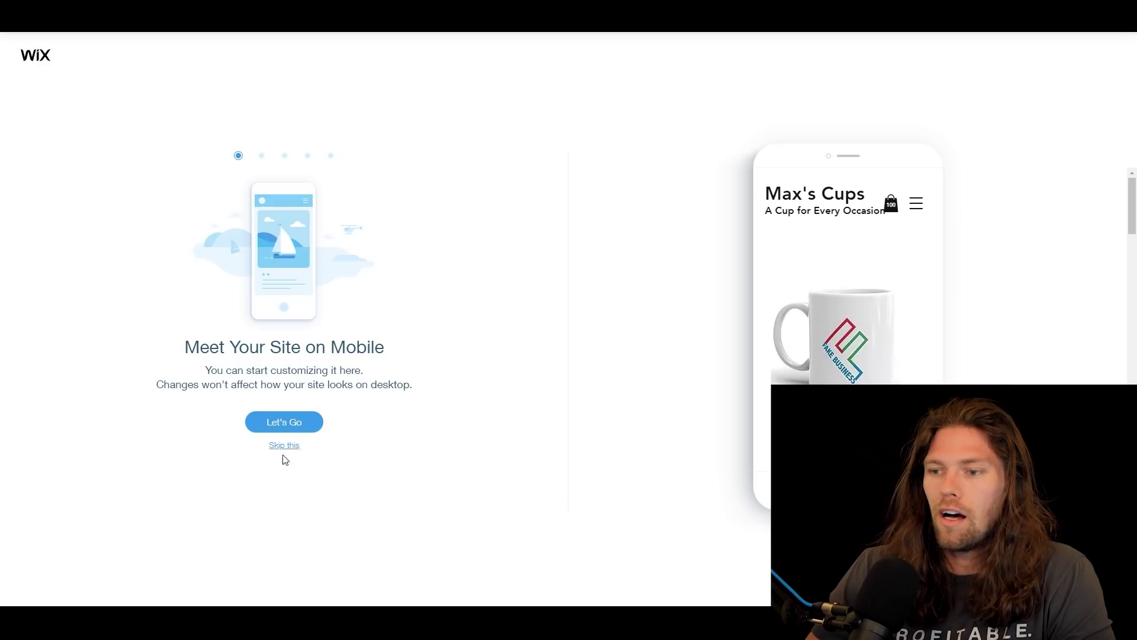
left_click(299, 424)
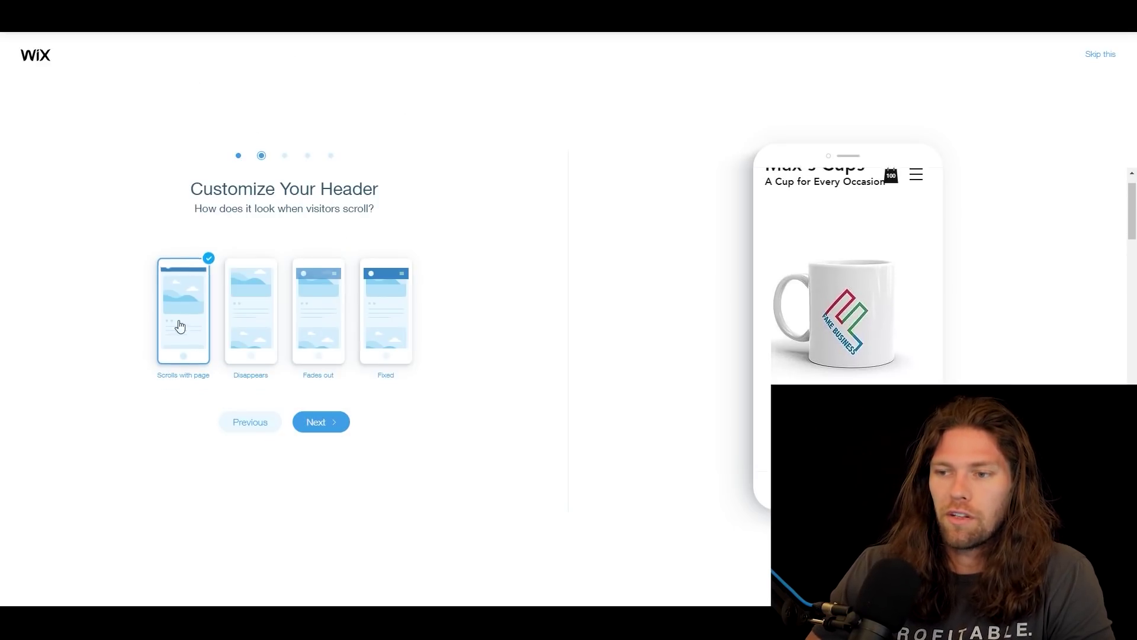
left_click(329, 429)
left_click(334, 429)
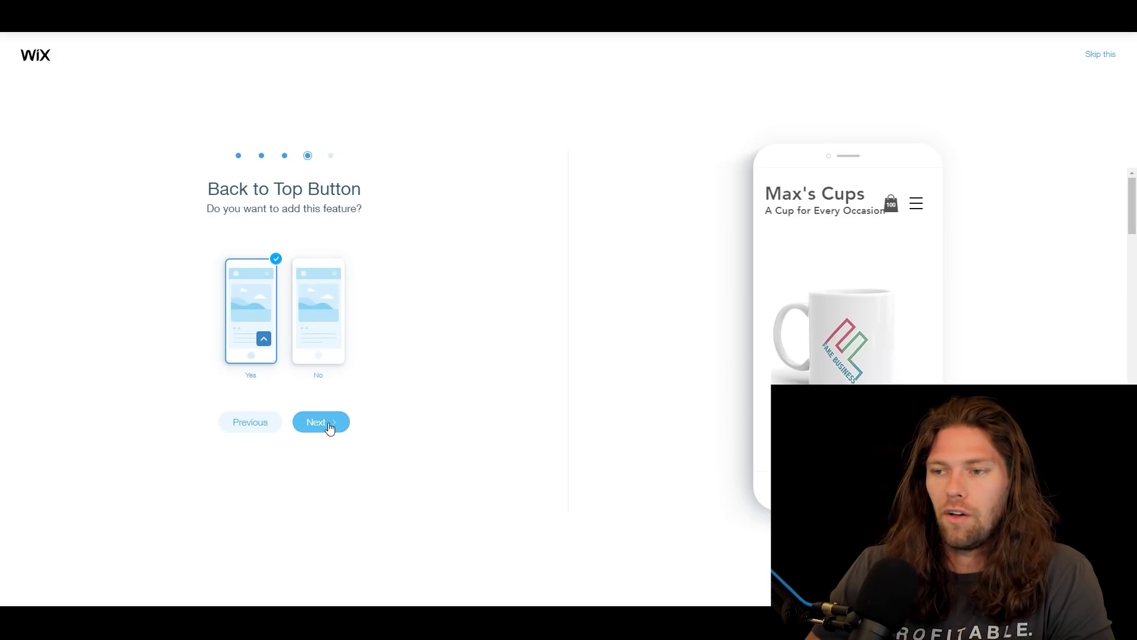
left_click(329, 424)
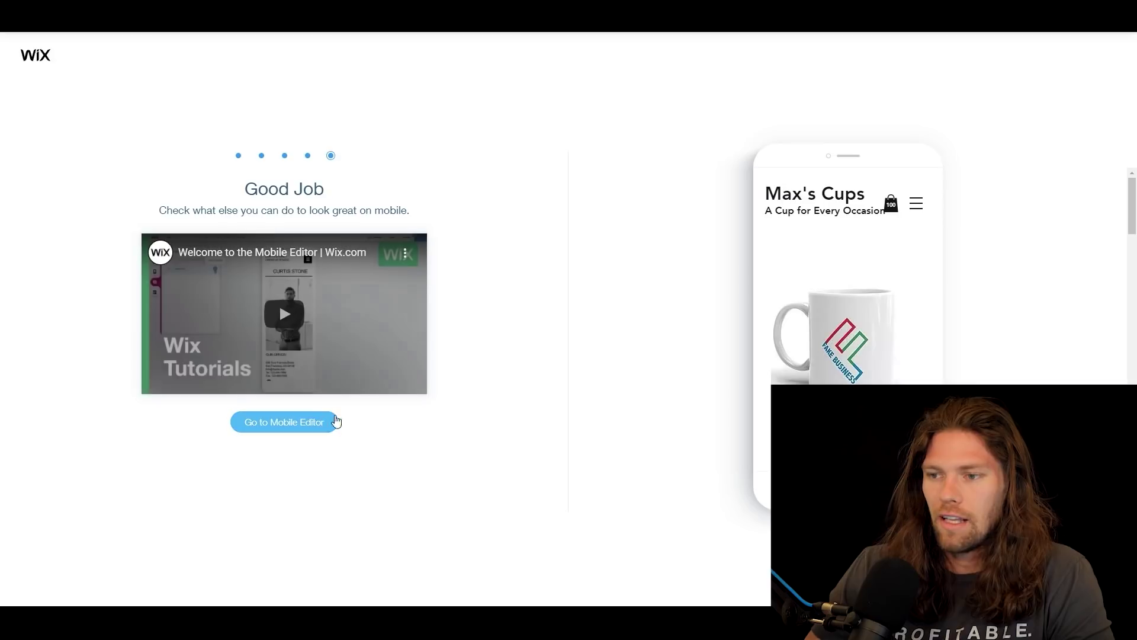
left_click(295, 424)
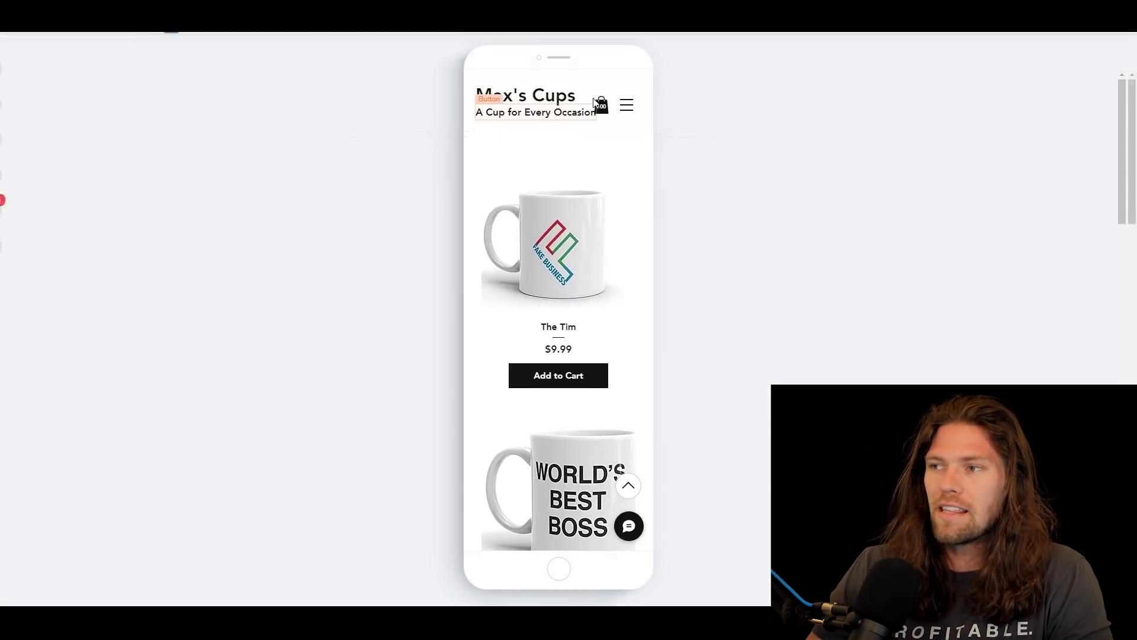
Step: Raise the mobile cart icon level with the Max's Cups title, review the layout, and save
left_click_drag(613, 165, 616, 154)
left_click(667, 188)
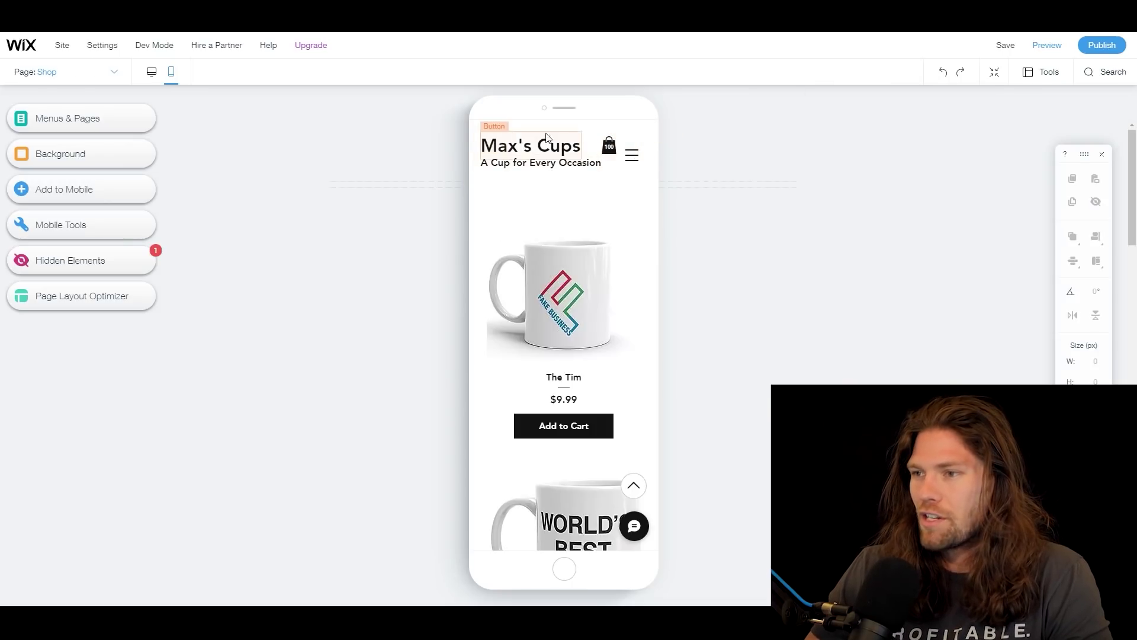
scroll(564, 340, "down", 5)
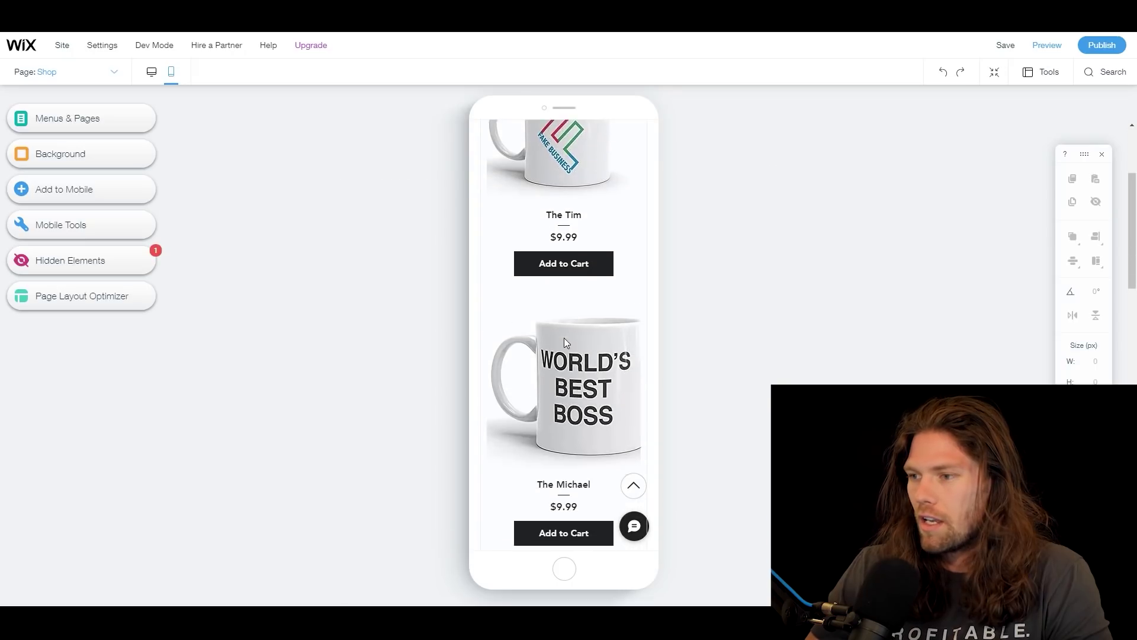
scroll(557, 342, "down", 5)
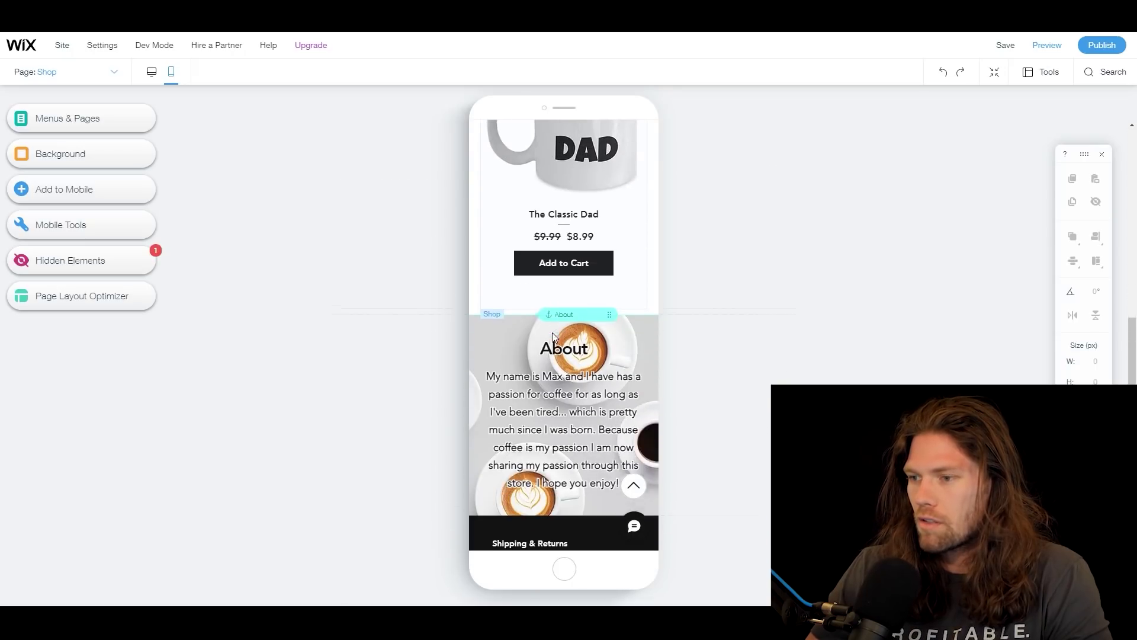
scroll(414, 279, "down", 5)
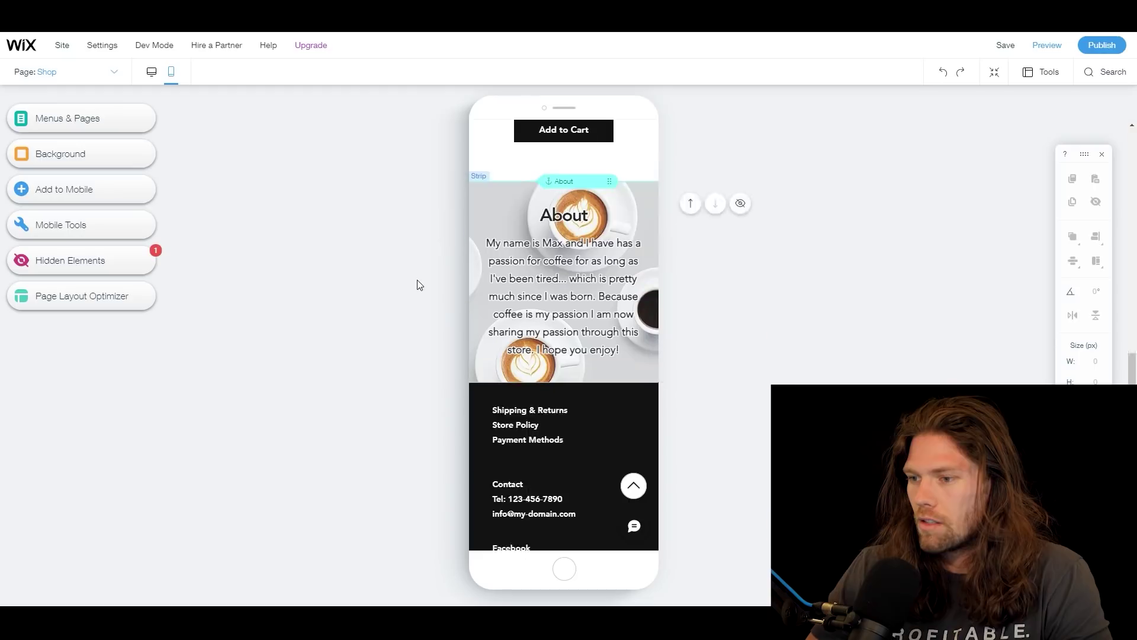
scroll(432, 301, "up", 5)
mouse_move(433, 303)
scroll(435, 305, "up", 10)
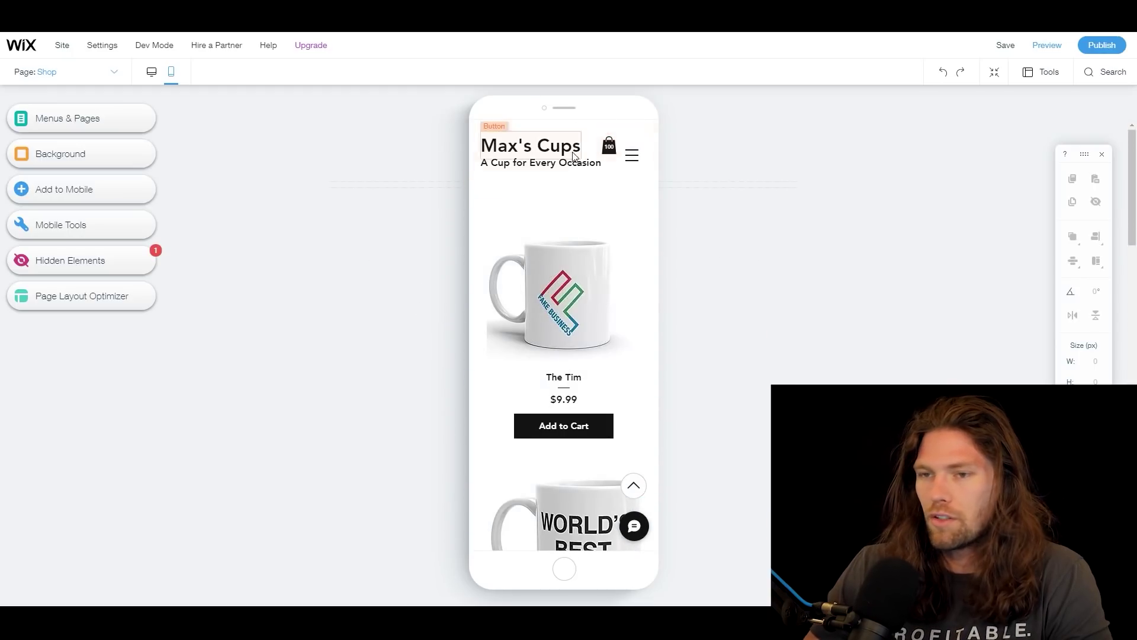
left_click(1005, 45)
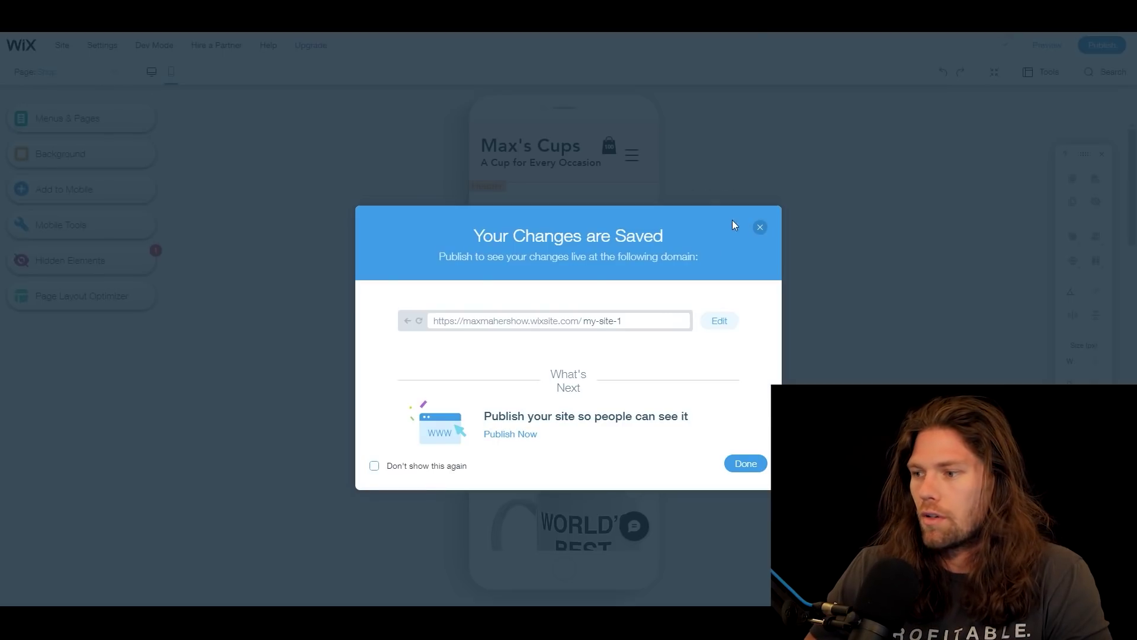
Step: Dismiss the changes-saved confirmation and return to desktop editing
left_click(746, 462)
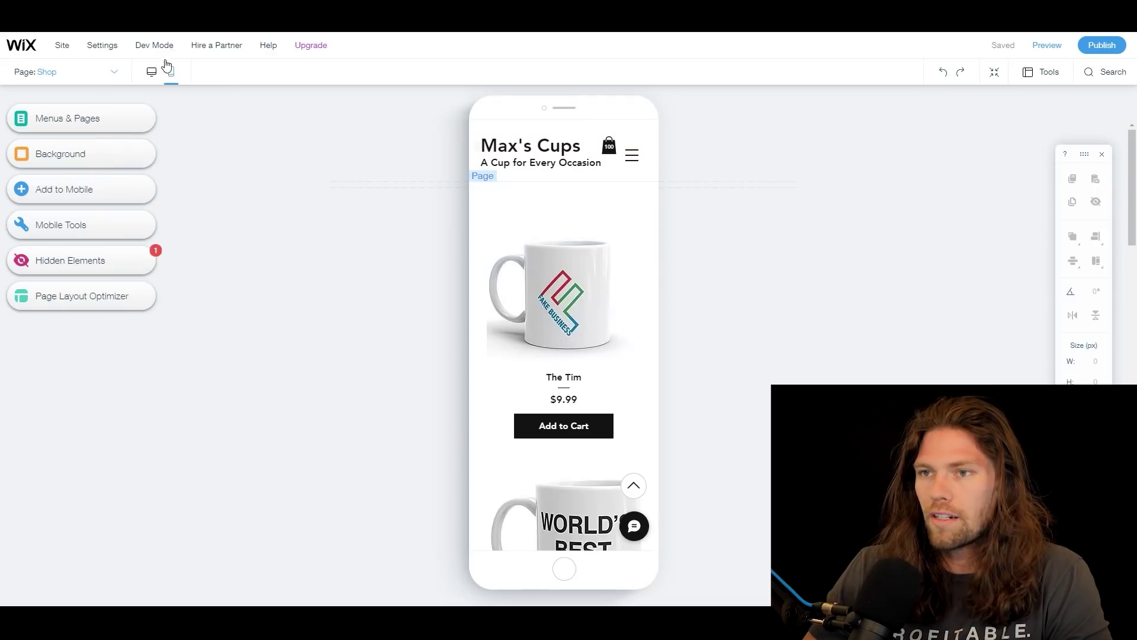
mouse_move(155, 54)
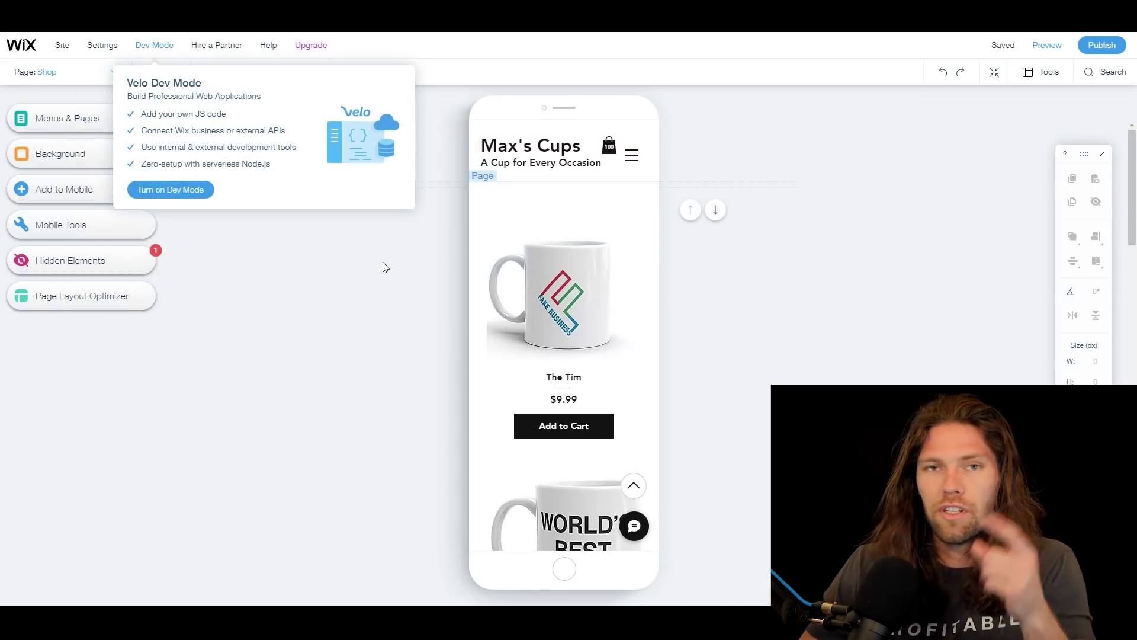
left_click(153, 72)
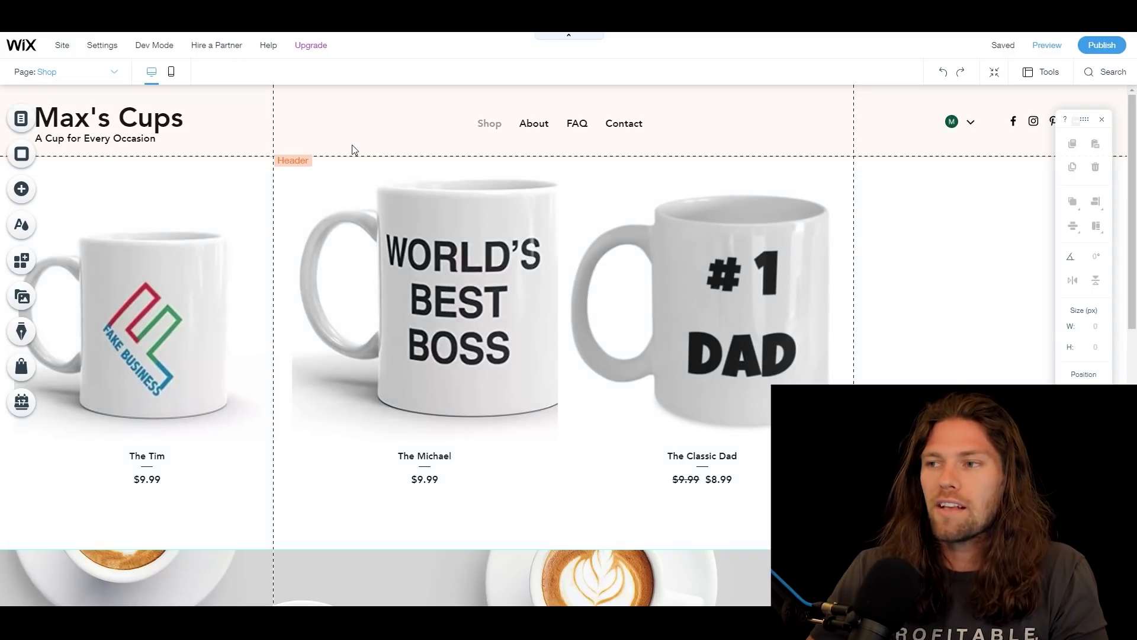
Step: Browse the Shop page header designs and keep the original header unchanged
left_click(337, 126)
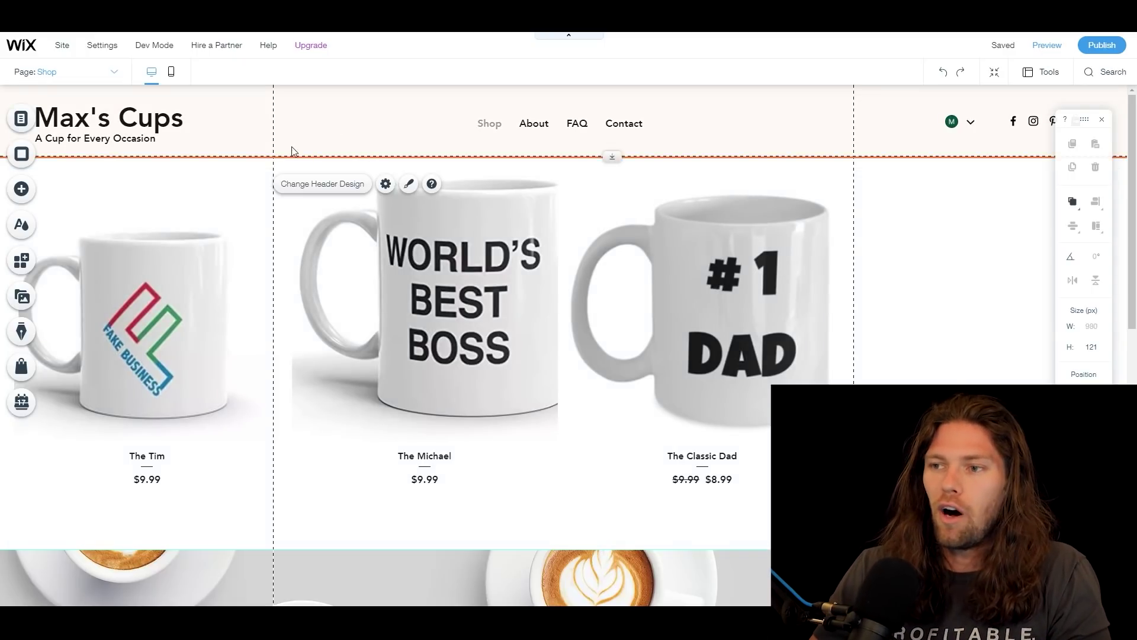
left_click(314, 187)
scroll(148, 355, "down", 10)
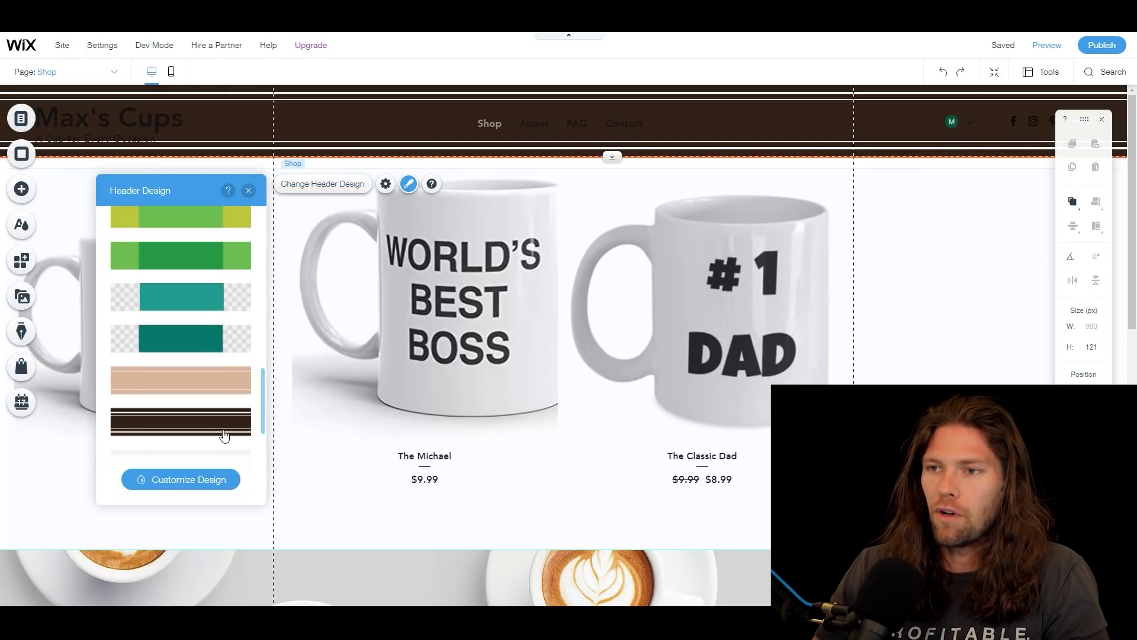
scroll(196, 259, "down", 5)
left_click(327, 431)
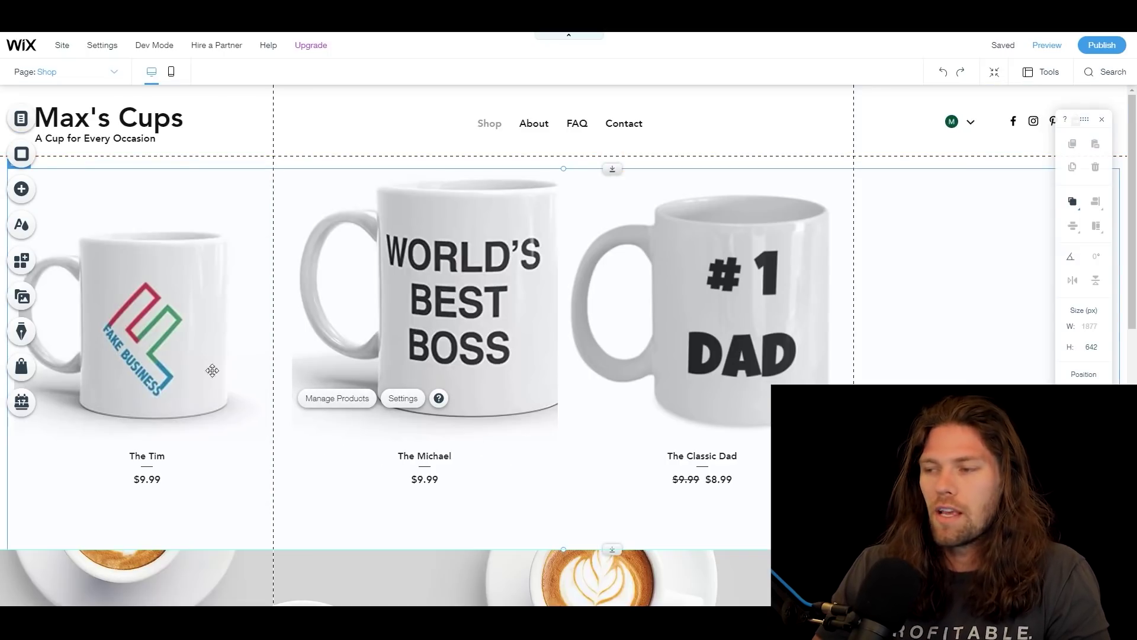
left_click(21, 118)
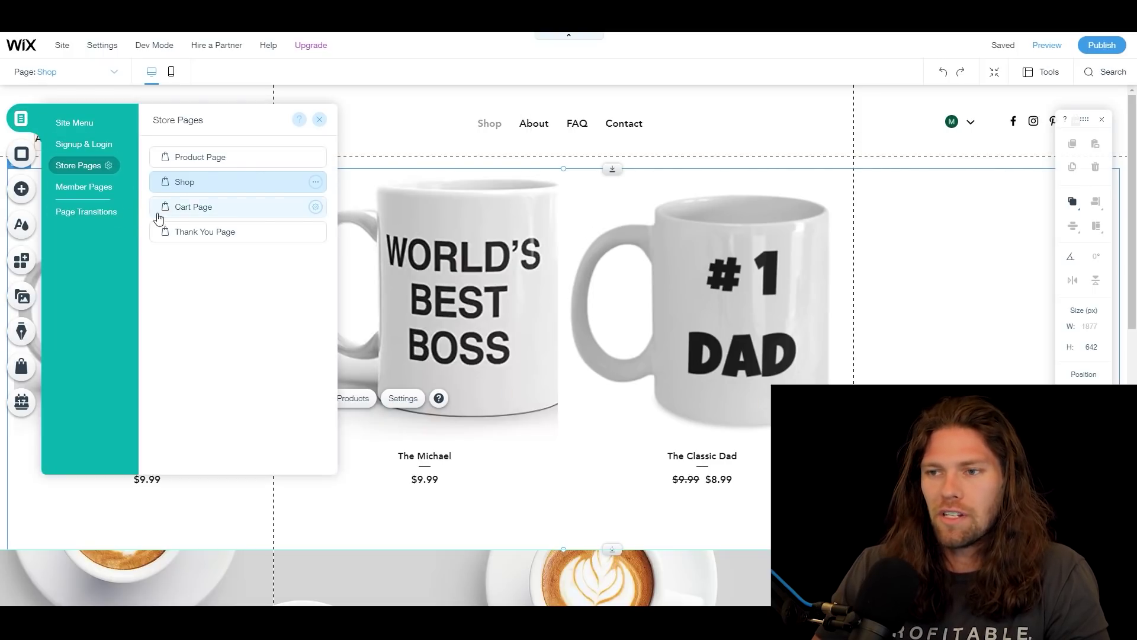
Step: Check the Cart Page and Thank You Page, then open the FAQ page
left_click(193, 217)
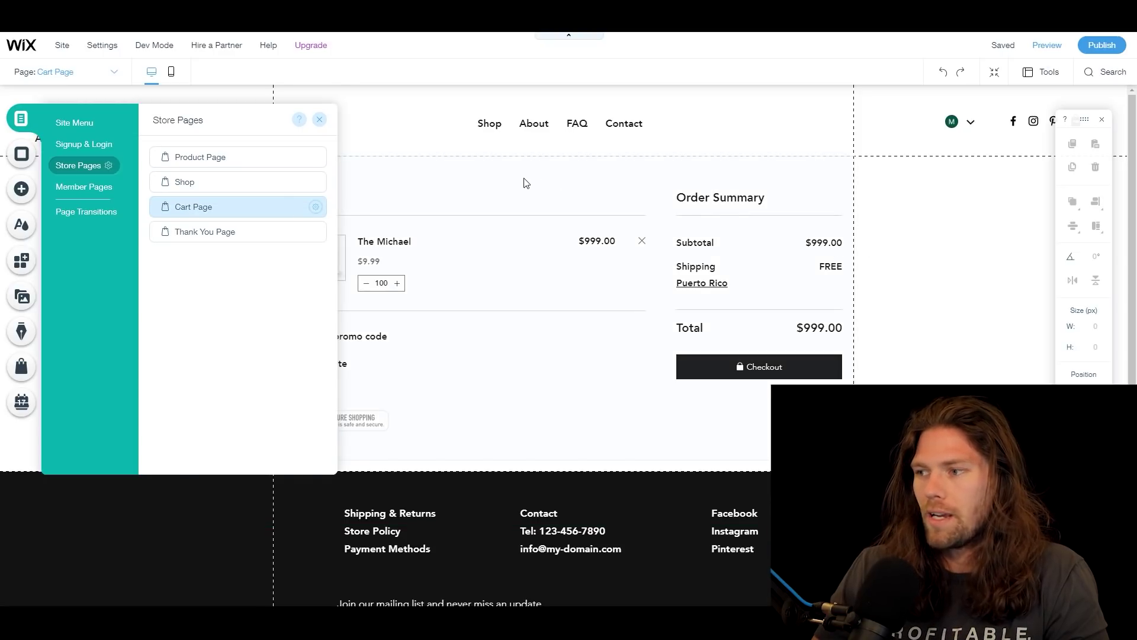
left_click(527, 183)
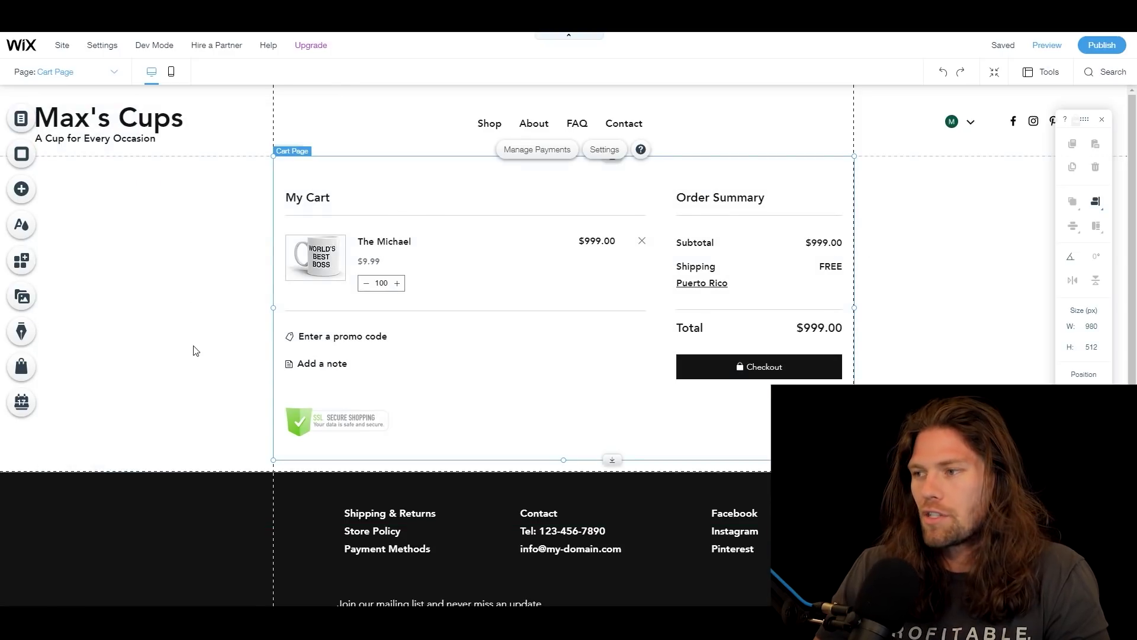
scroll(457, 373, "down", 3)
scroll(338, 332, "up", 3)
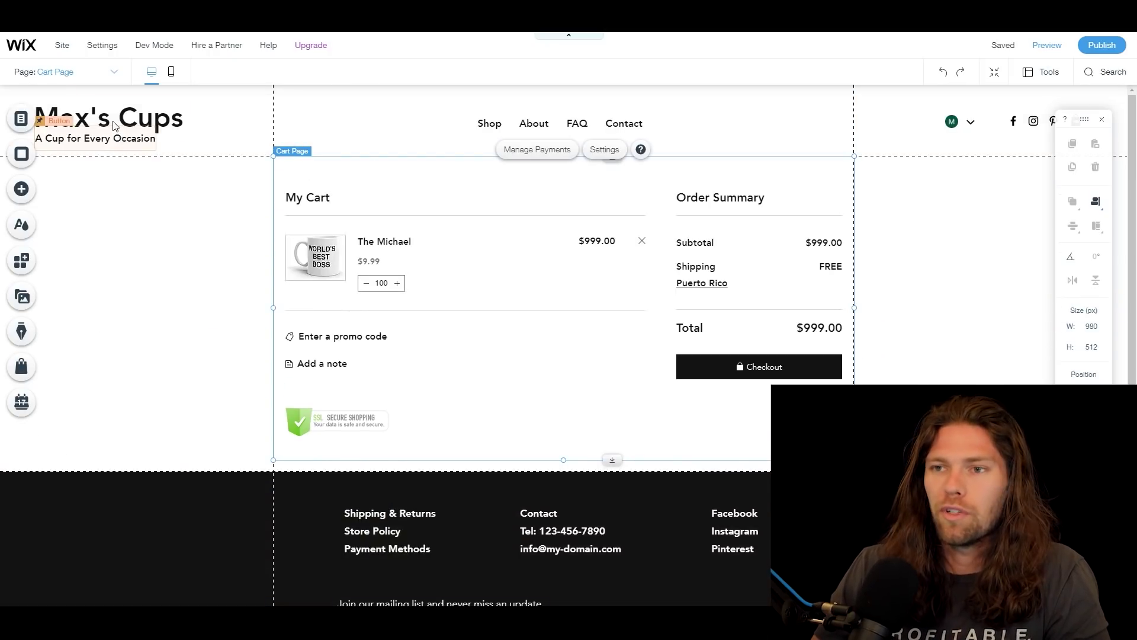
left_click(101, 75)
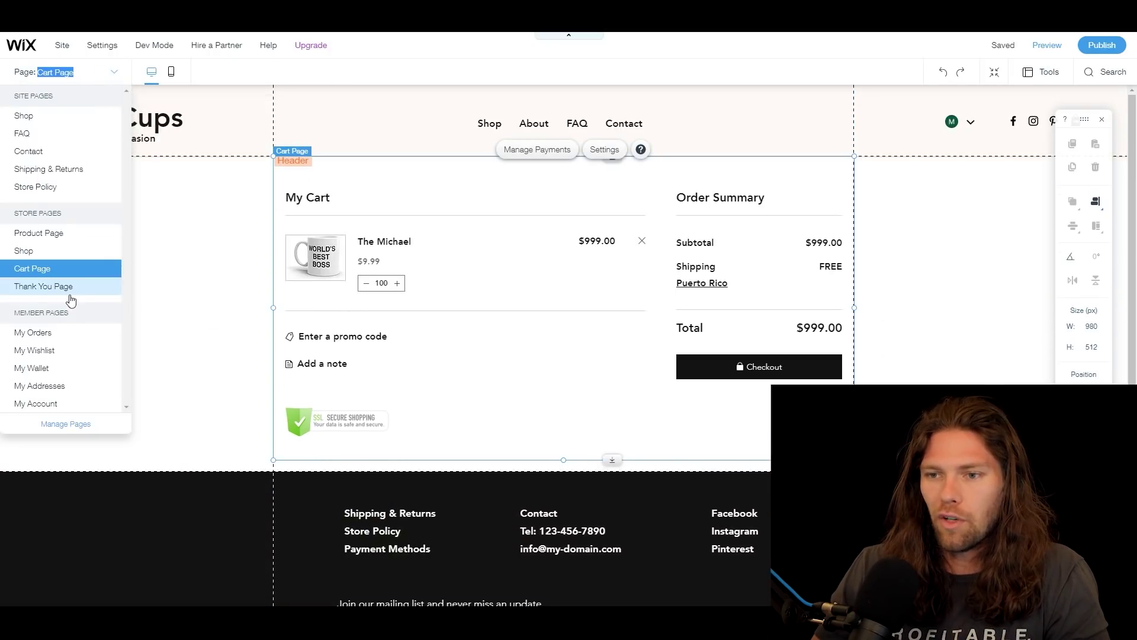
left_click(56, 287)
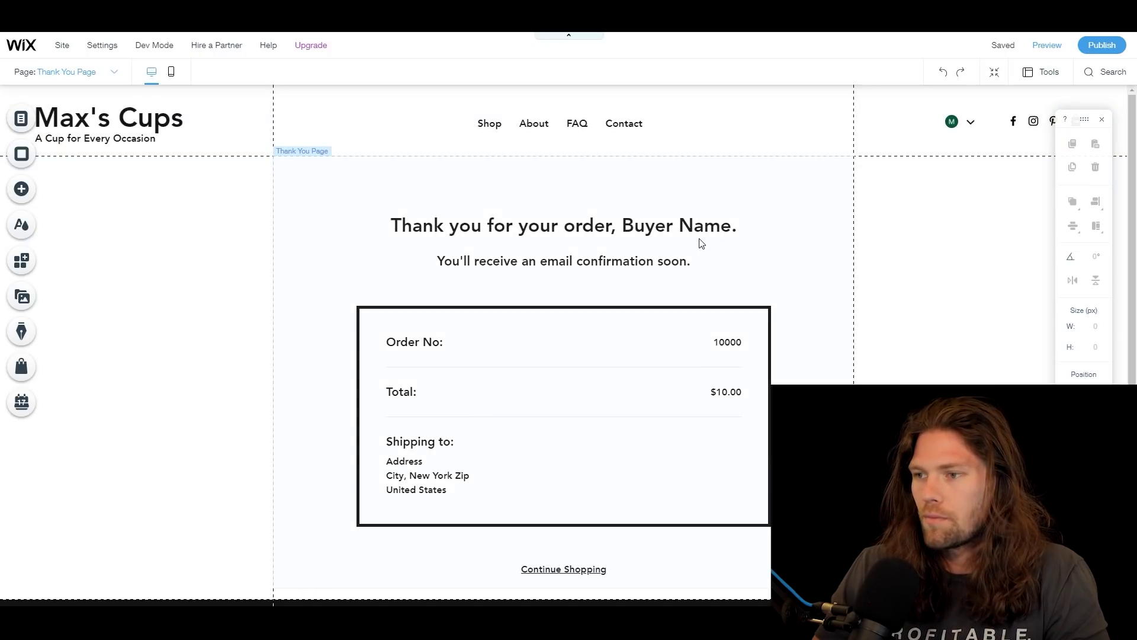
scroll(500, 271, "down", 3)
scroll(363, 303, "up", 3)
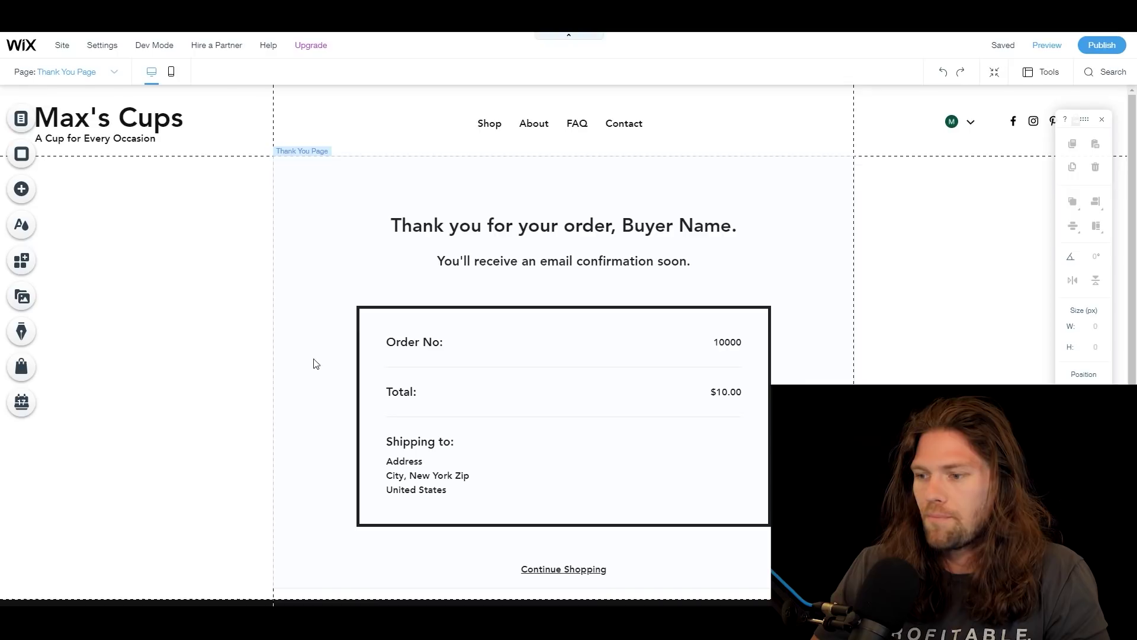
left_click(89, 72)
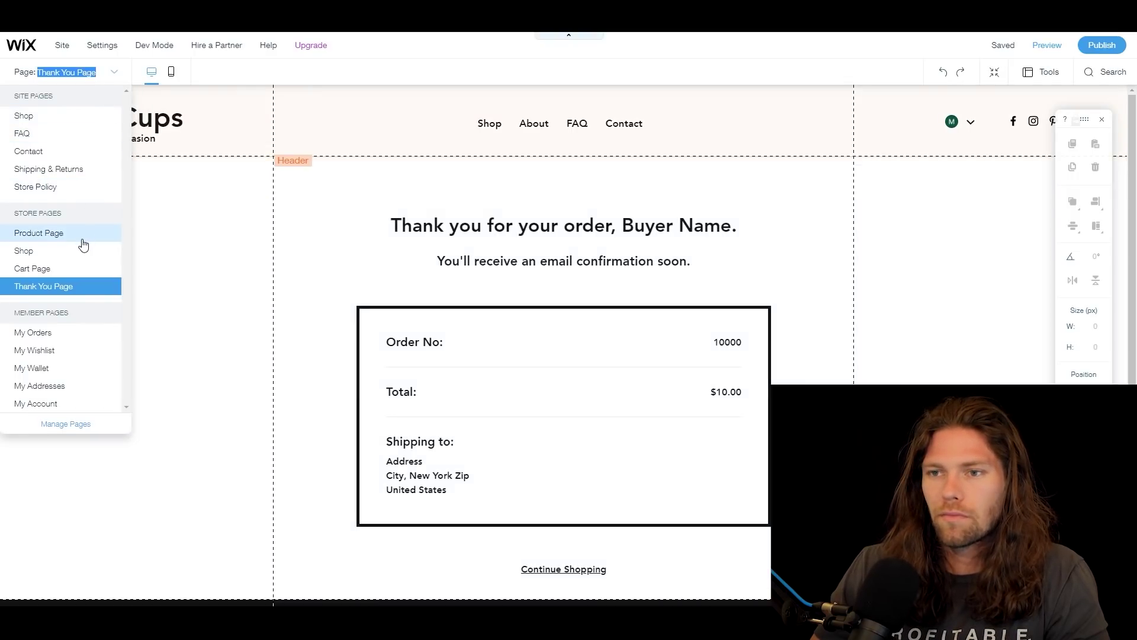
left_click(69, 134)
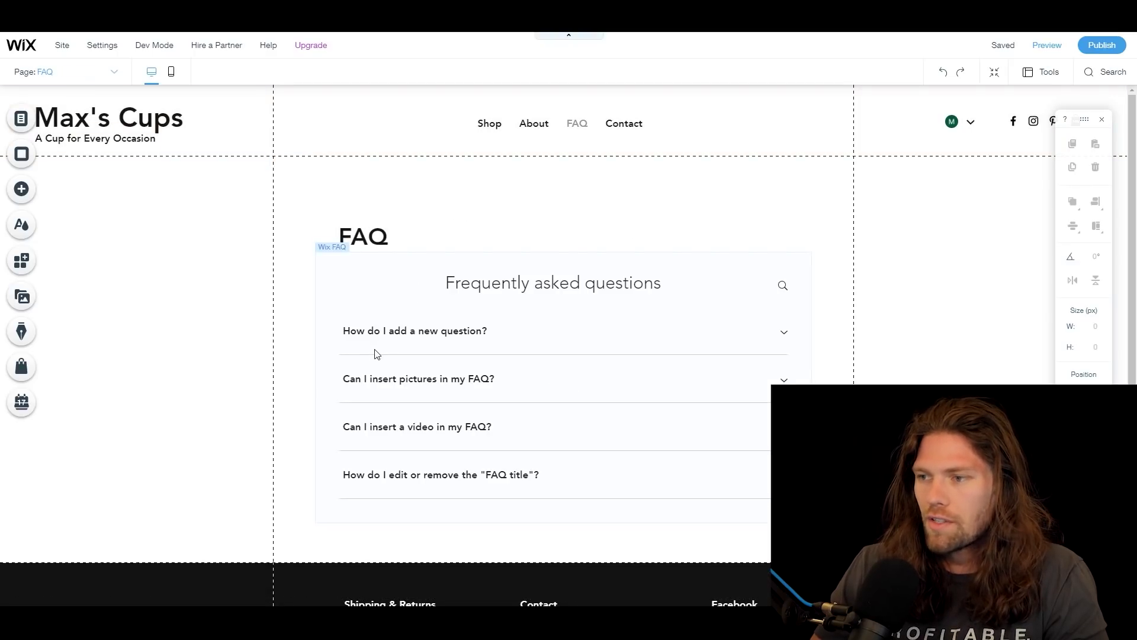
Step: Change the first FAQ question to 'How much is shipping' with the answer 'Free!'
left_click(785, 339)
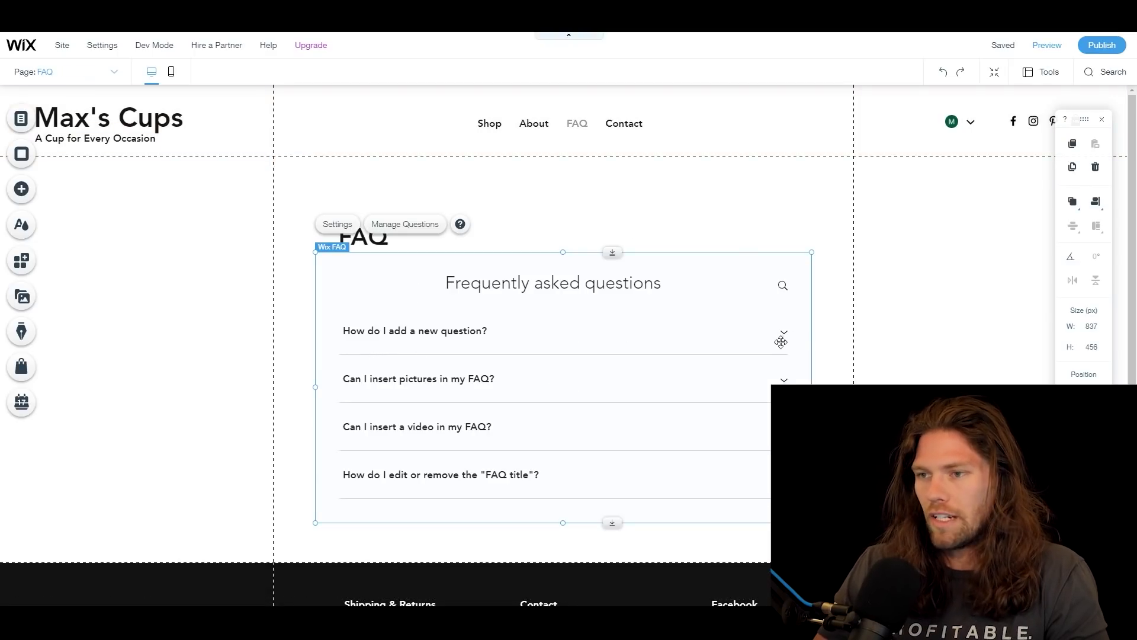
left_click(392, 225)
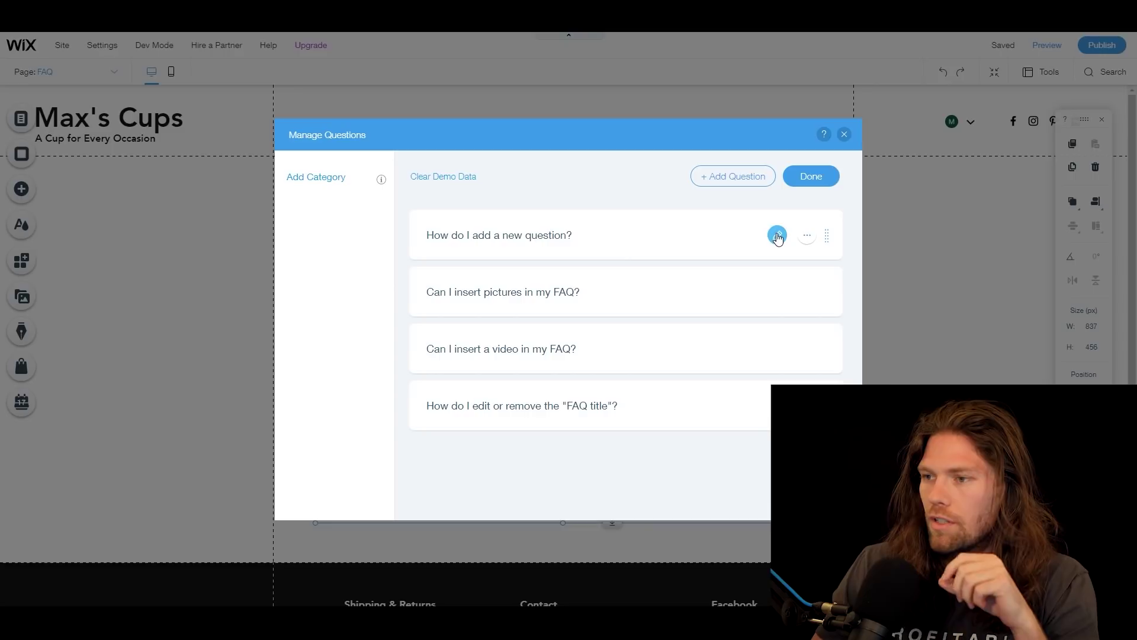
left_click(777, 236)
left_click_drag(680, 251, 430, 250)
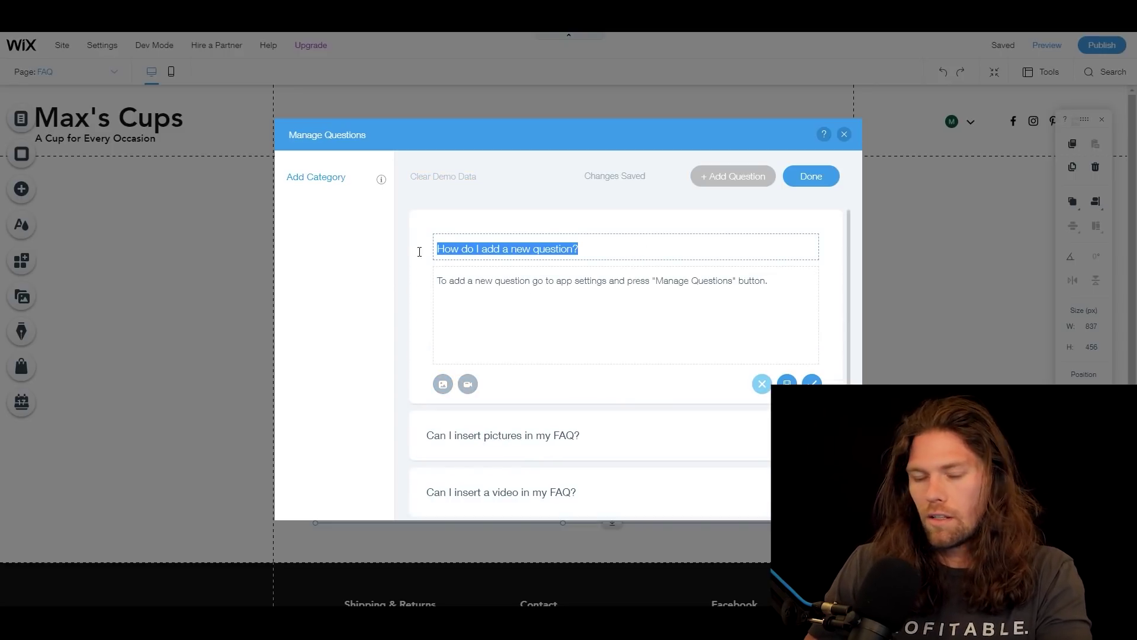
type("How much is shipping")
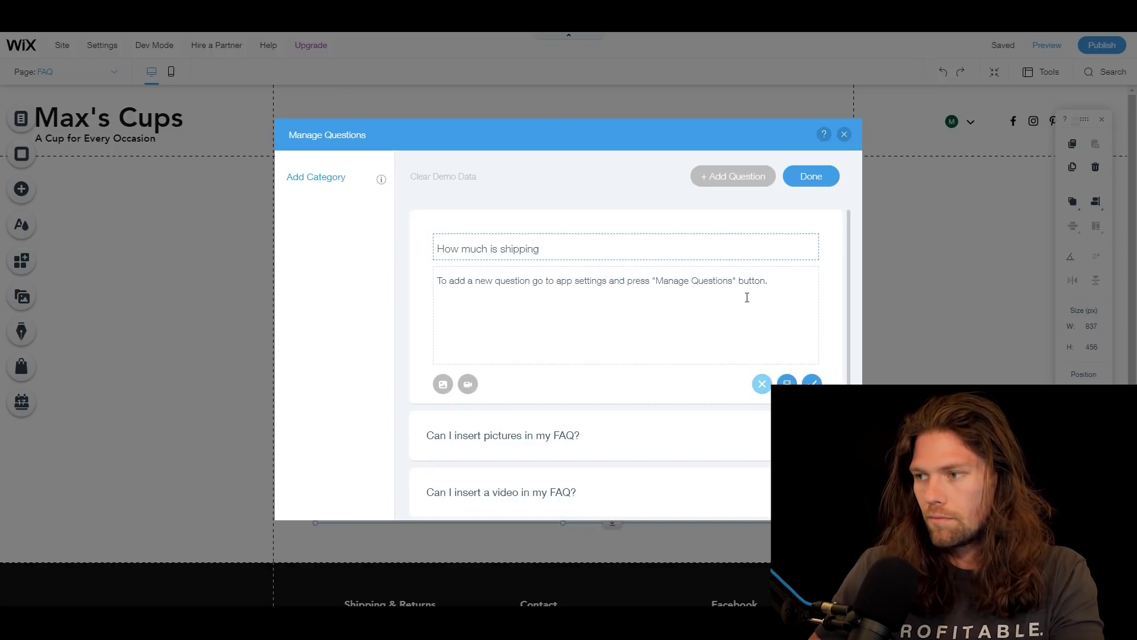
left_click_drag(808, 284, 521, 287)
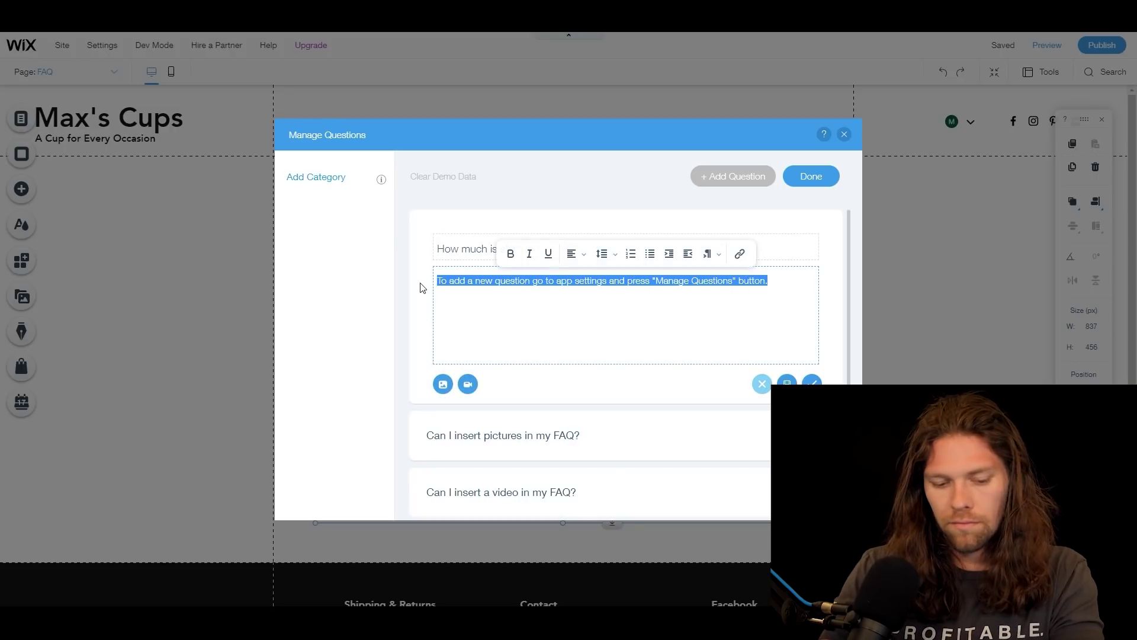
type("Free!")
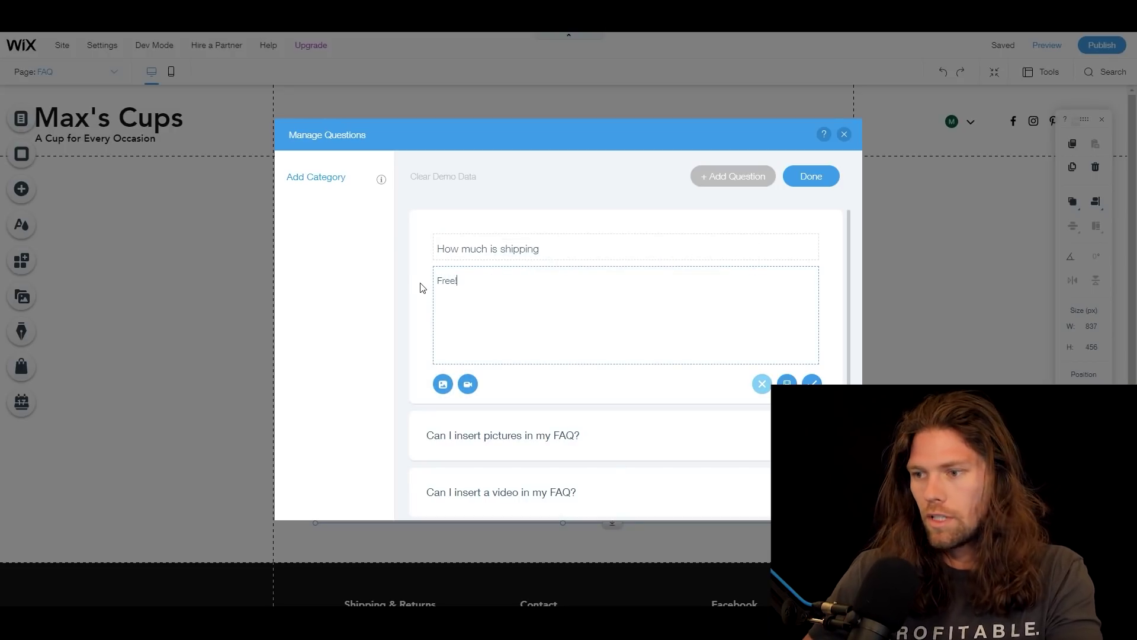
scroll(690, 385, "down", 1)
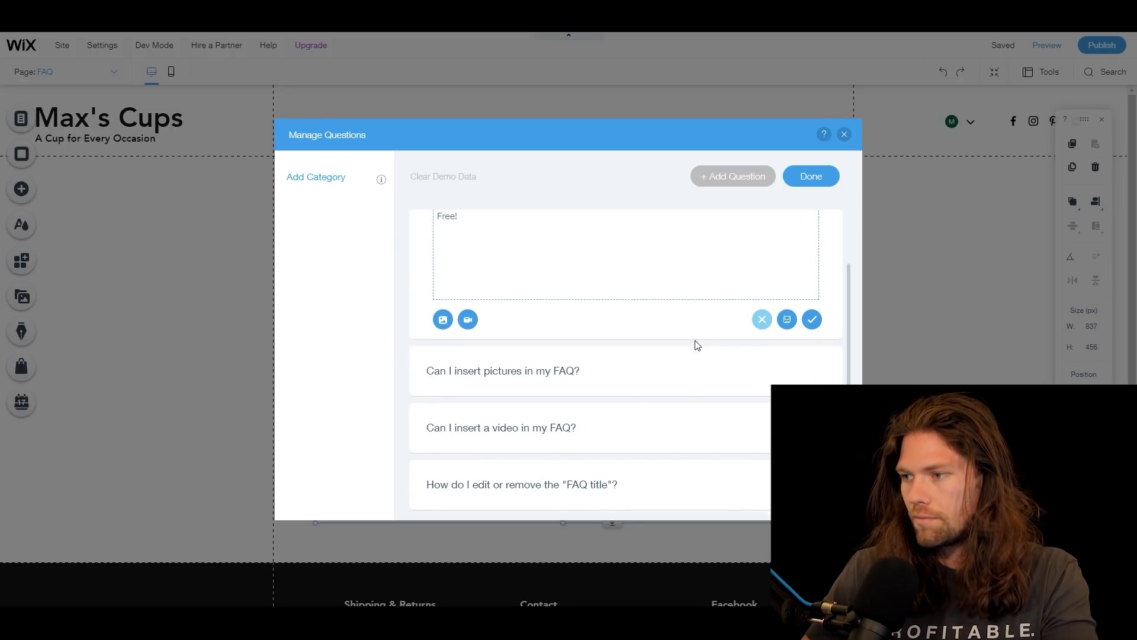
left_click(812, 319)
Step: Delete the three remaining sample questions: pictures, video and FAQ title
left_click(807, 291)
left_click(805, 335)
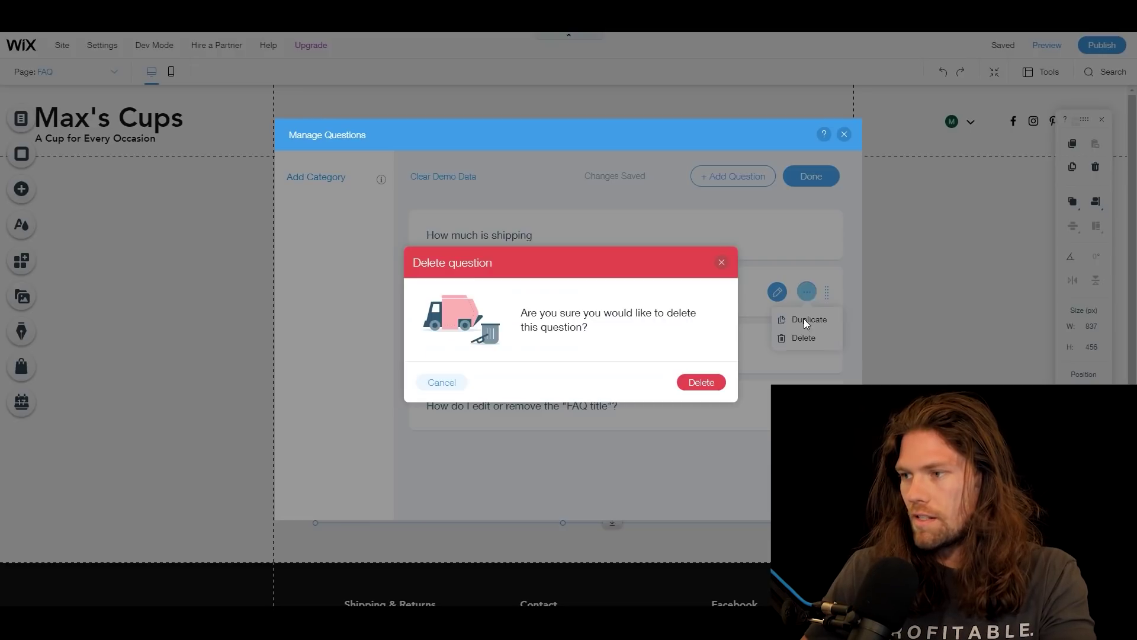
left_click(702, 379)
left_click(807, 292)
left_click(805, 337)
left_click(701, 382)
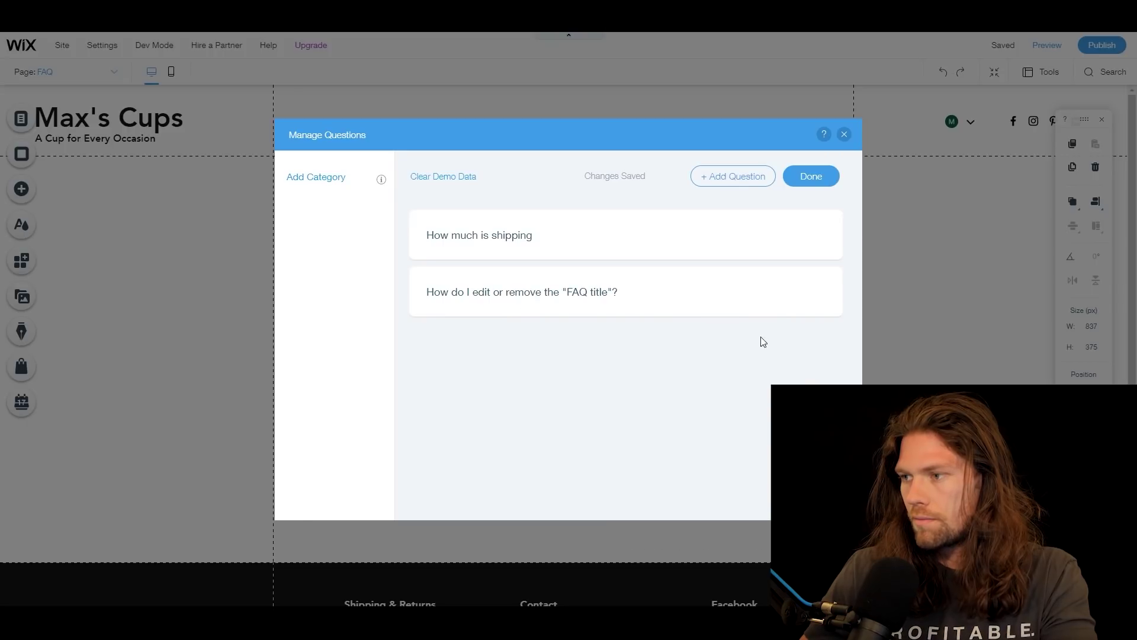
left_click(806, 292)
left_click(804, 335)
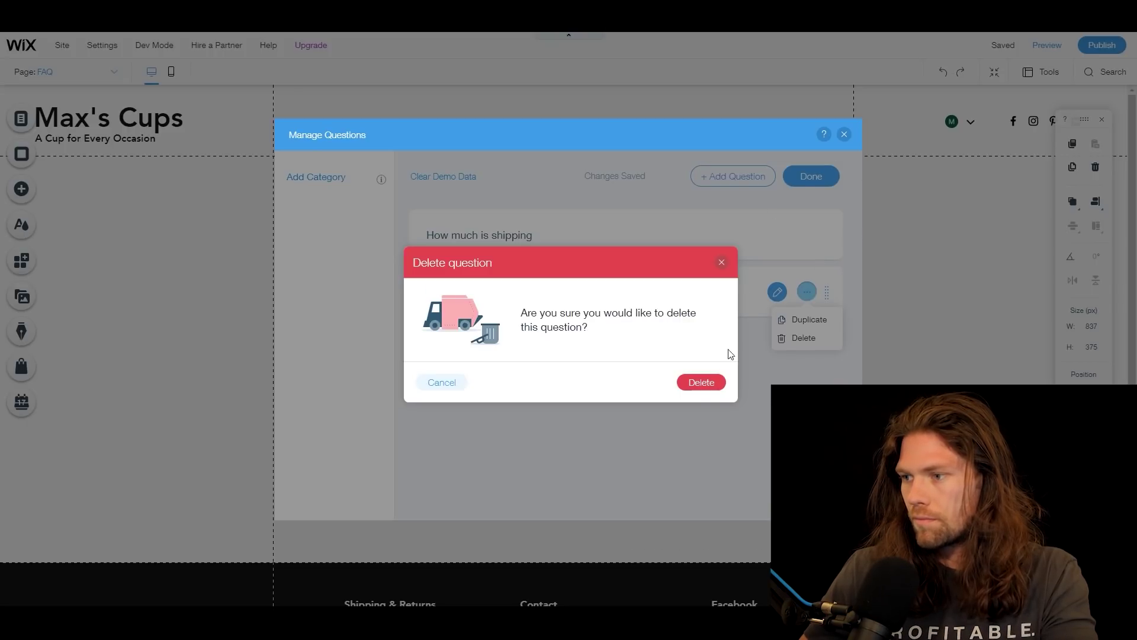
left_click(712, 385)
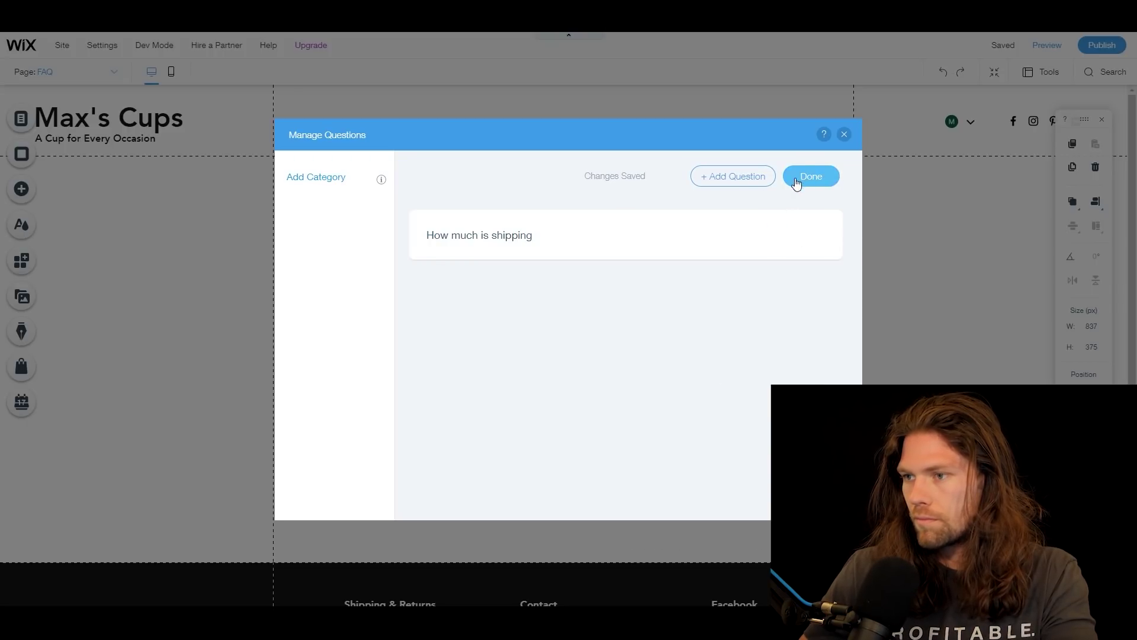
Step: Add the missing question mark to 'How much is shipping?' and close the question manager
left_click(776, 236)
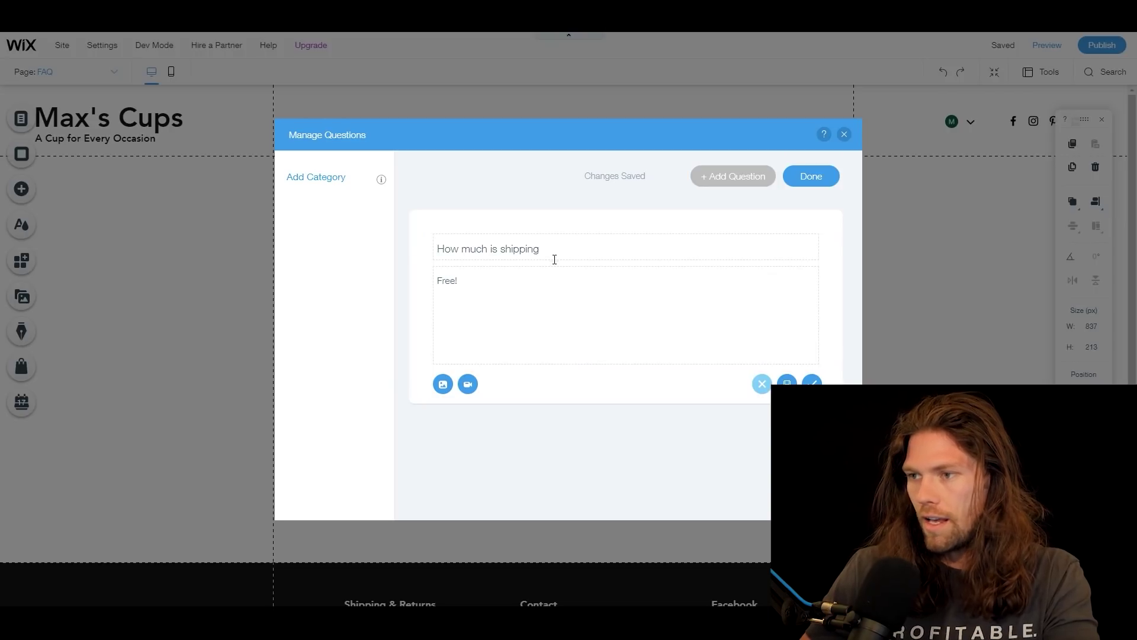
type("?")
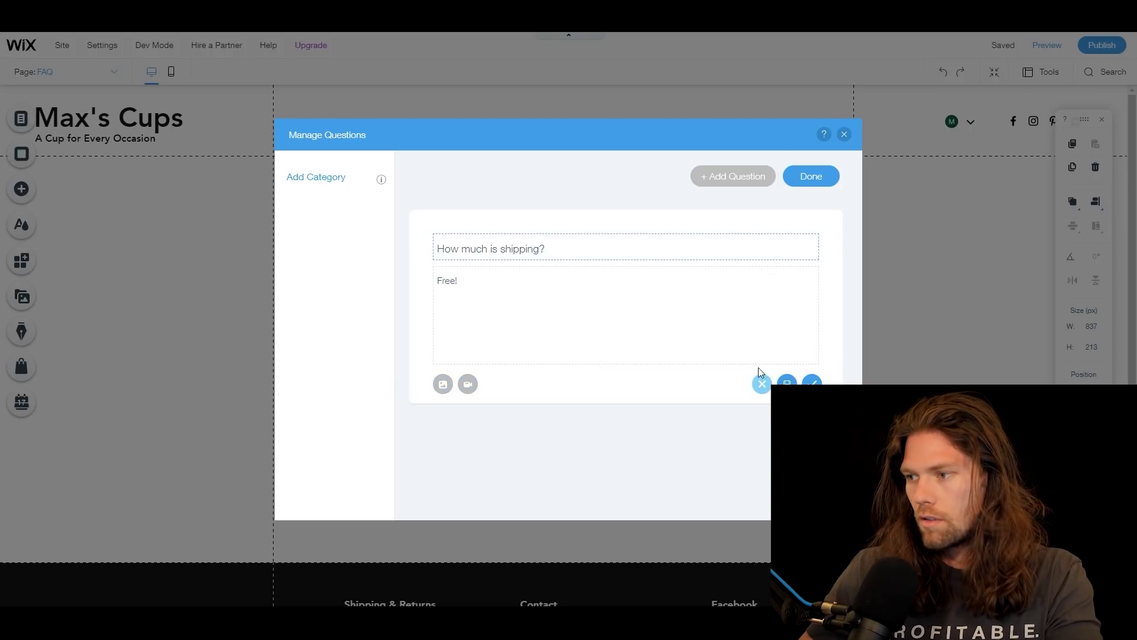
left_click(813, 382)
left_click(811, 176)
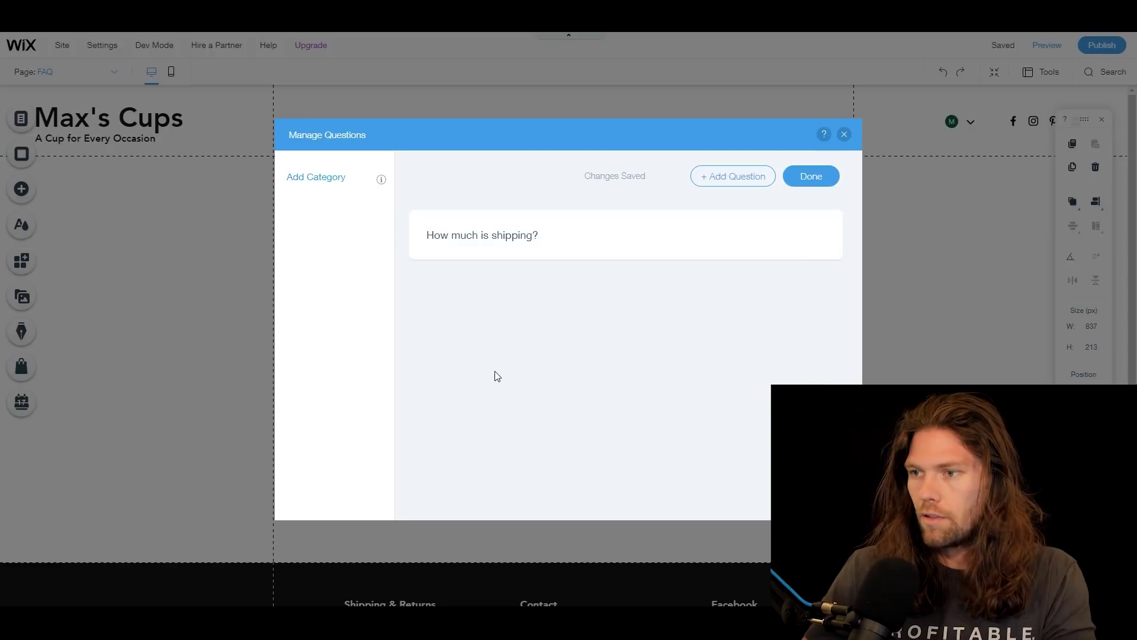
left_click(1047, 46)
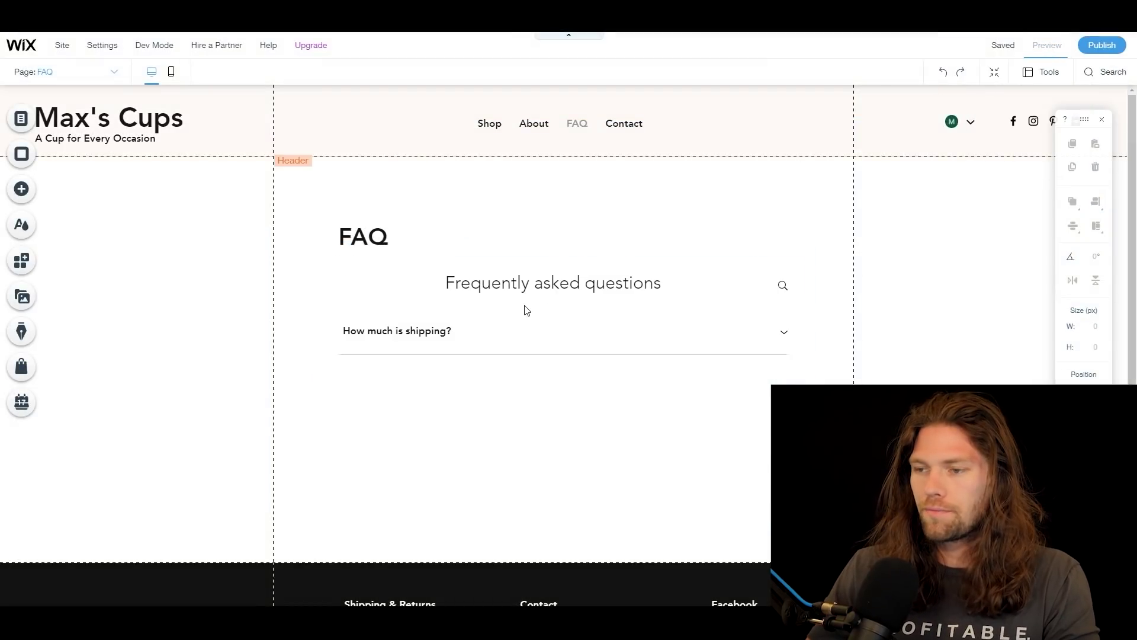
left_click(784, 335)
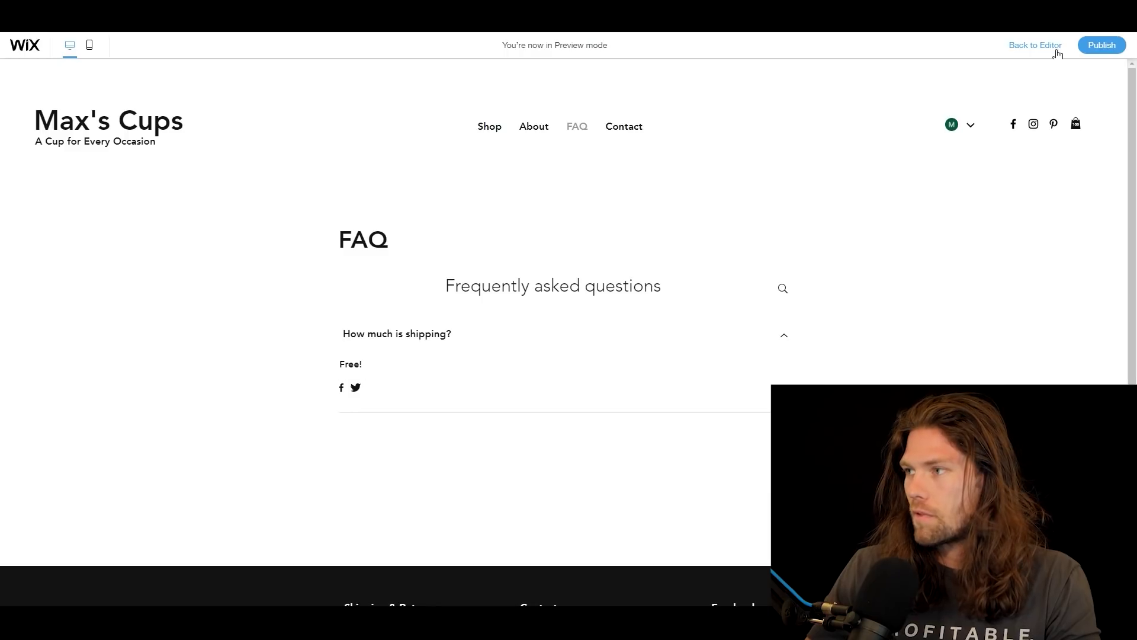
left_click(1038, 52)
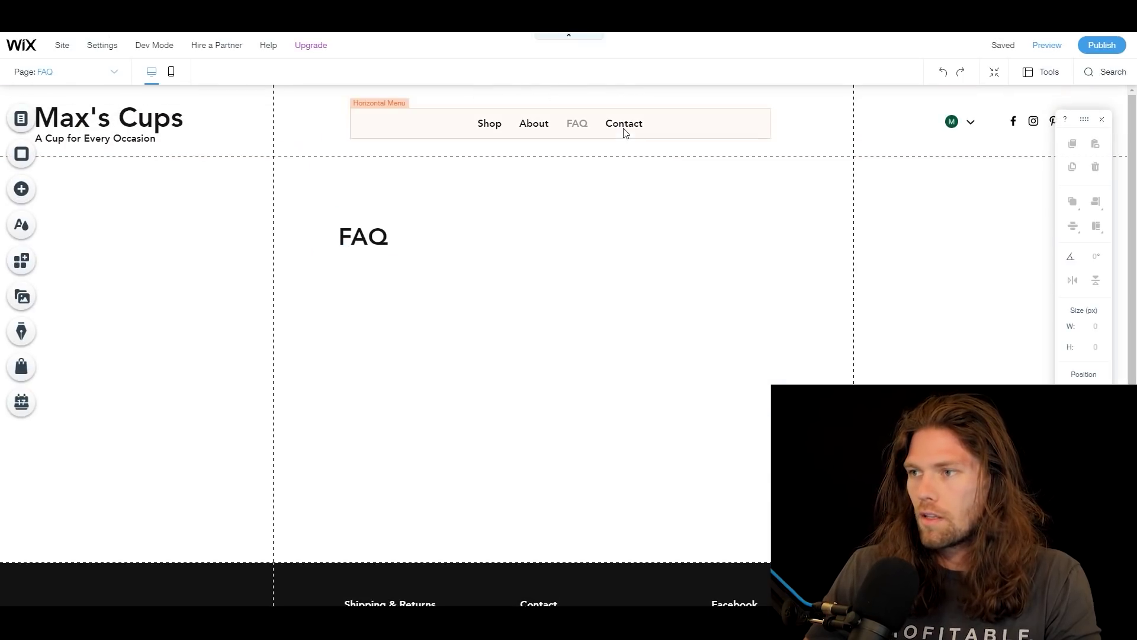
left_click(624, 132)
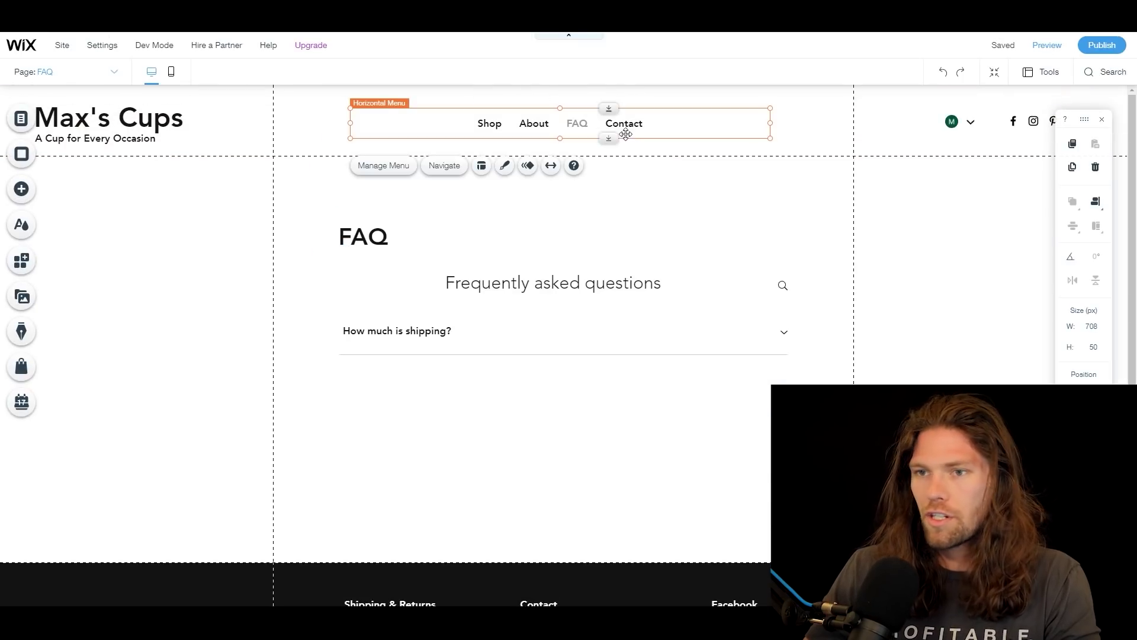
left_click(22, 119)
left_click(206, 237)
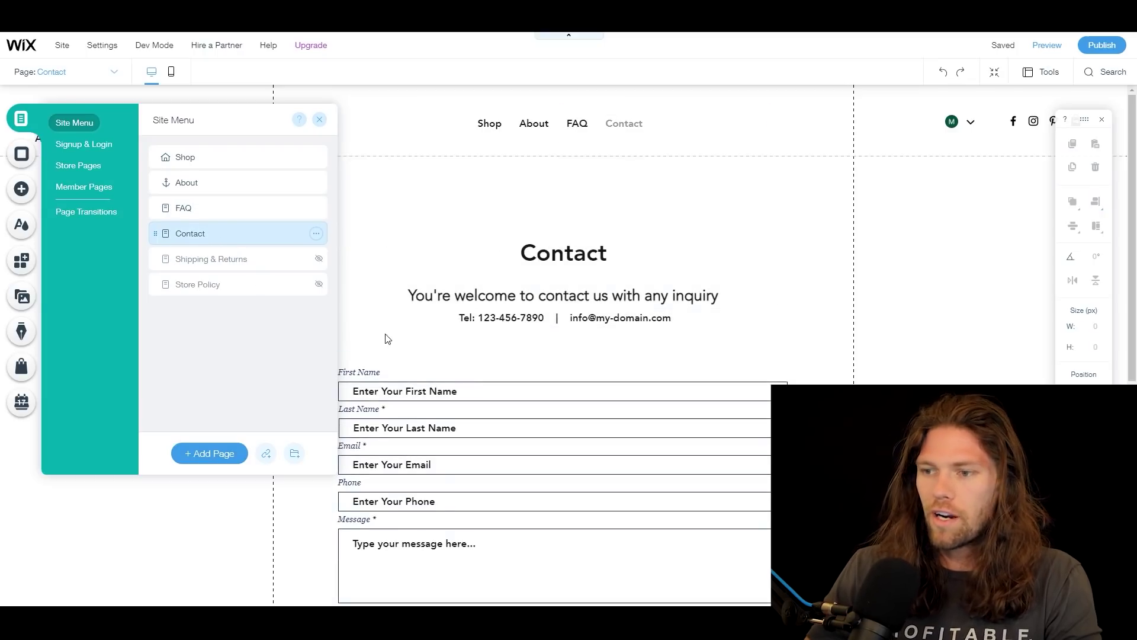
Step: Browse the Add panel's Contact & Forms templates without adding any new form
scroll(406, 349, "down", 2)
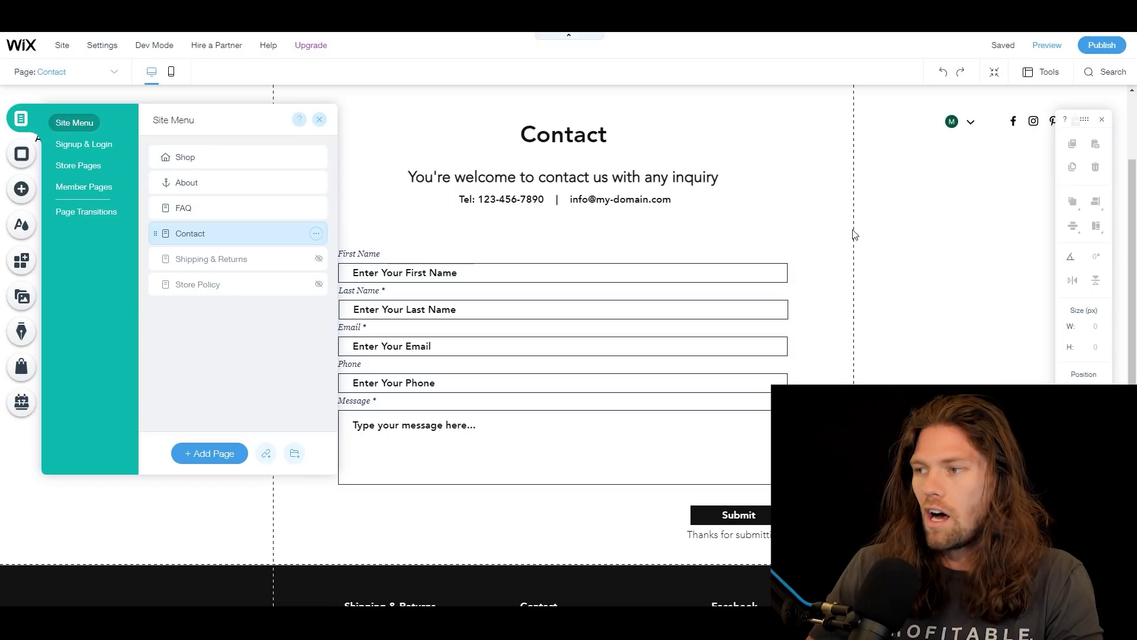
left_click(810, 274)
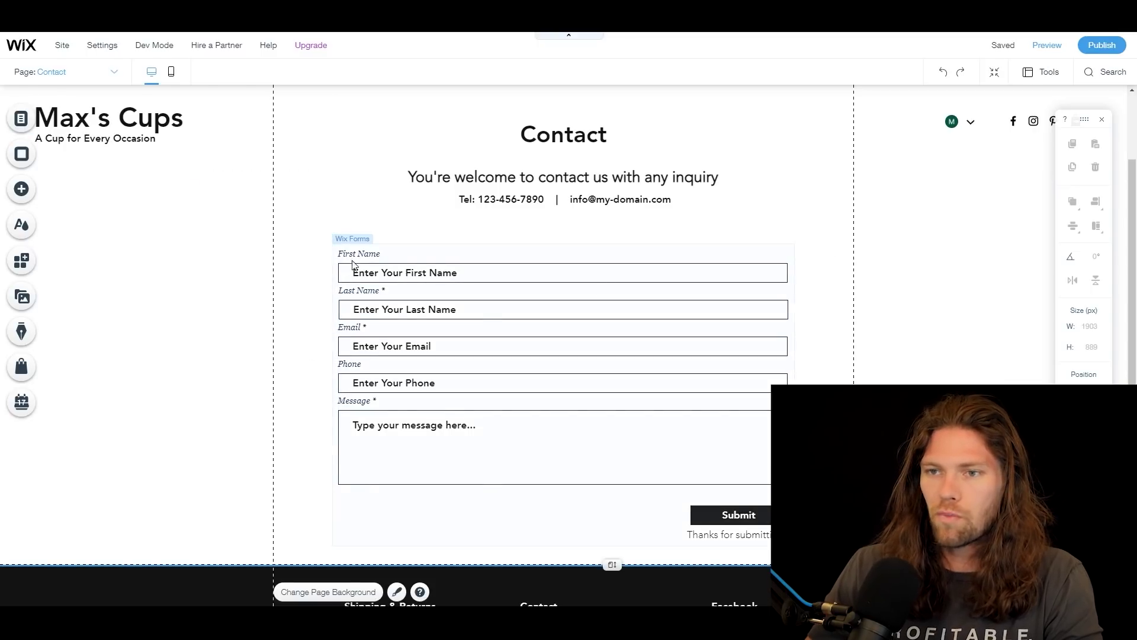
left_click(27, 190)
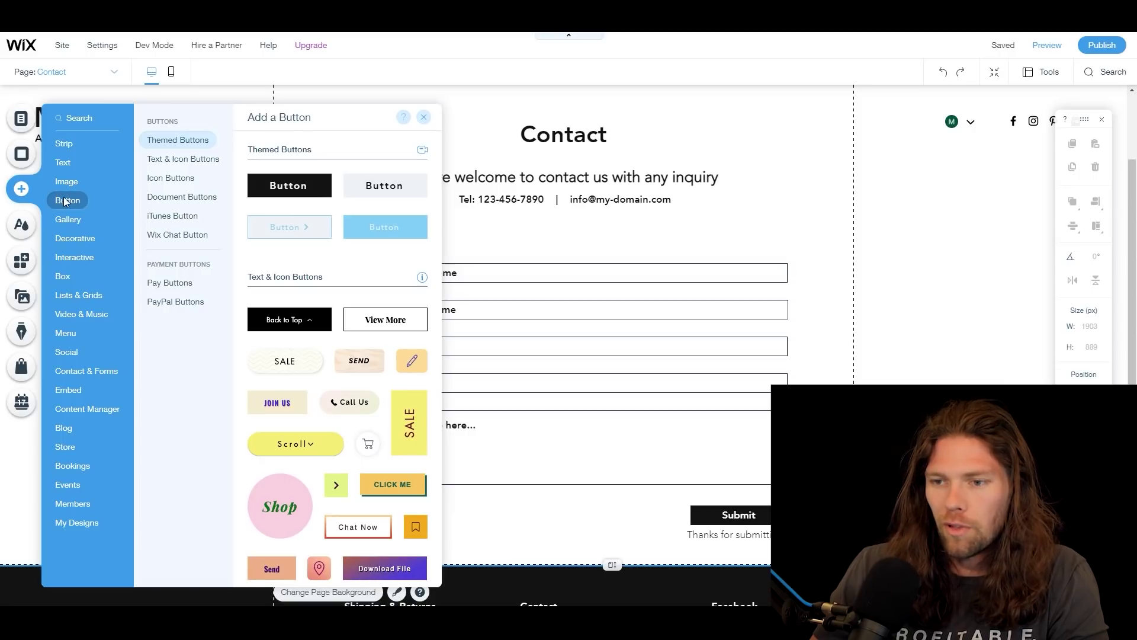
mouse_move(86, 372)
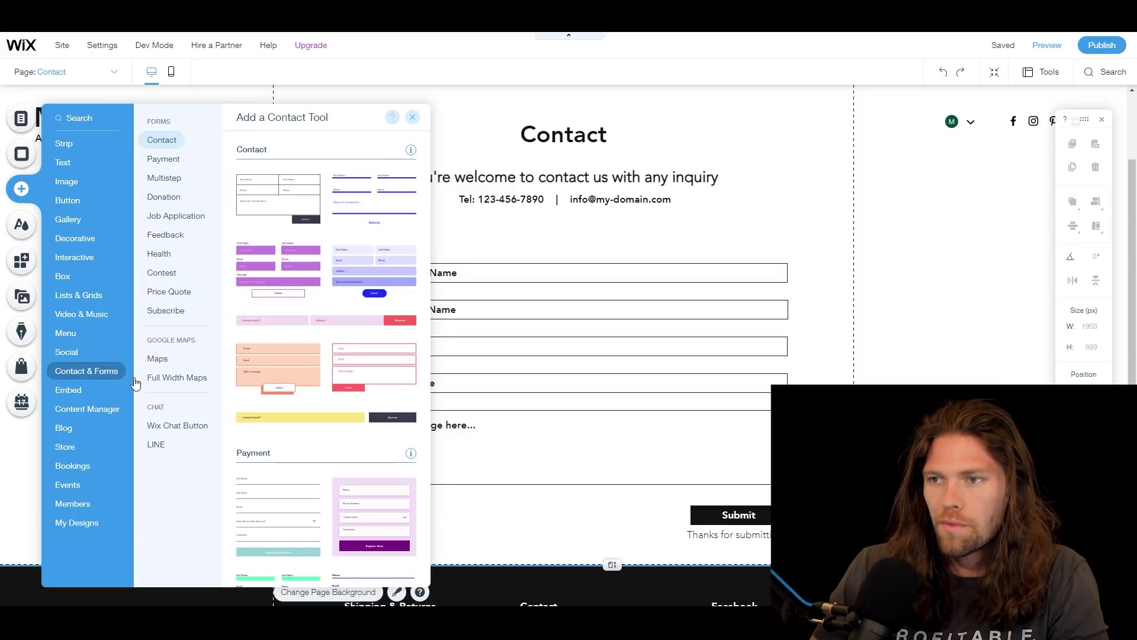
scroll(311, 486, "down", 4)
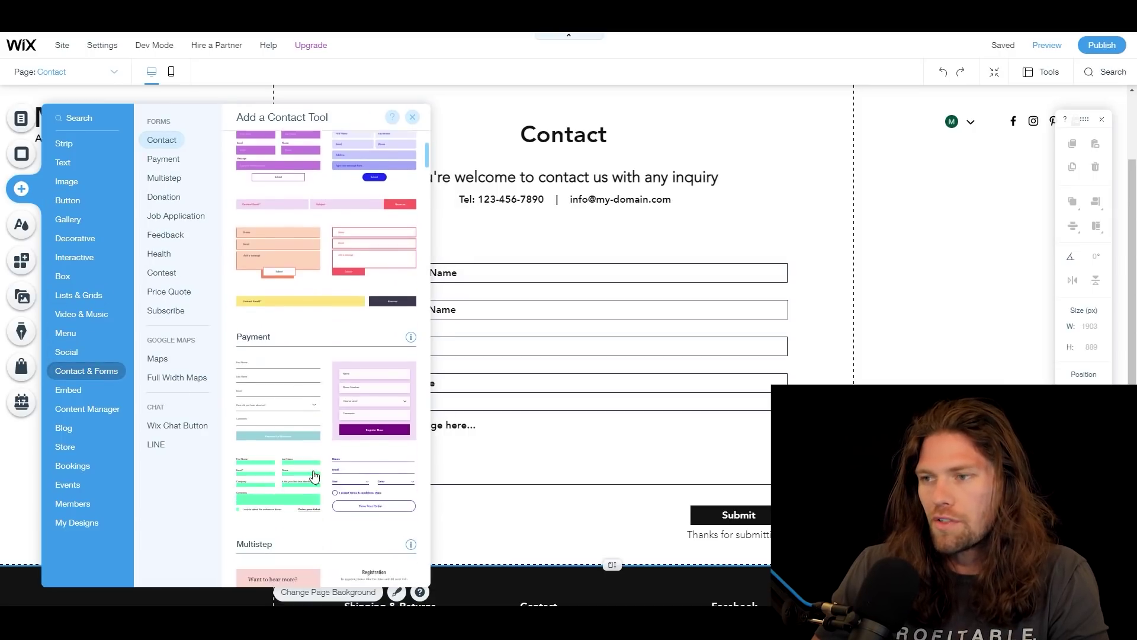
scroll(296, 388, "down", 2)
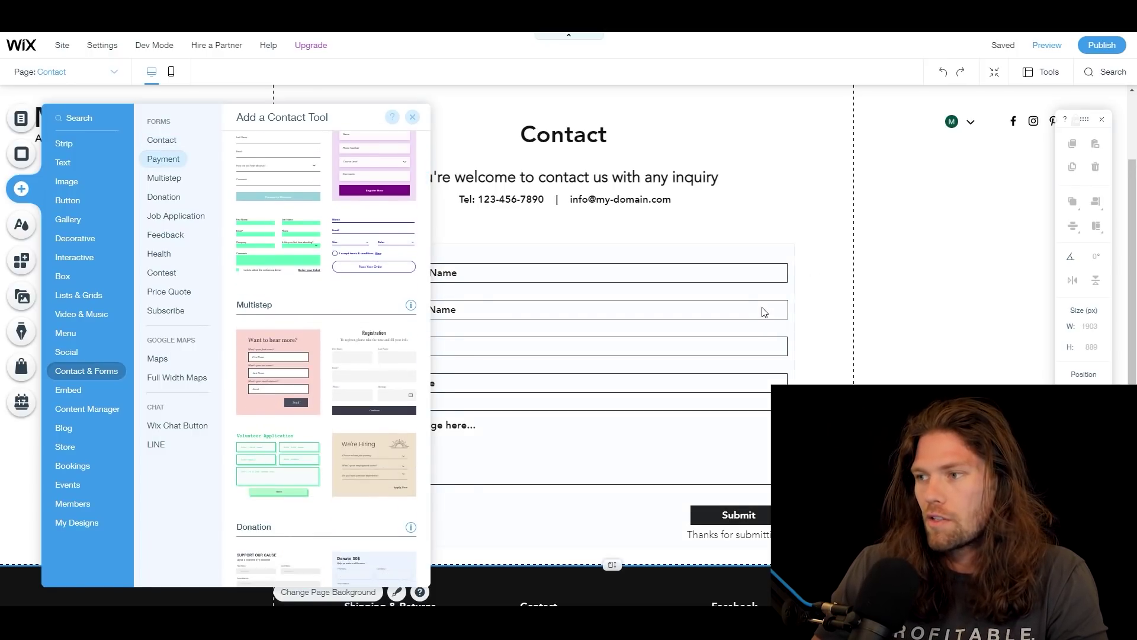
Step: Open the existing contact form's Form Settings and close them unchanged
left_click(774, 319)
left_click(770, 275)
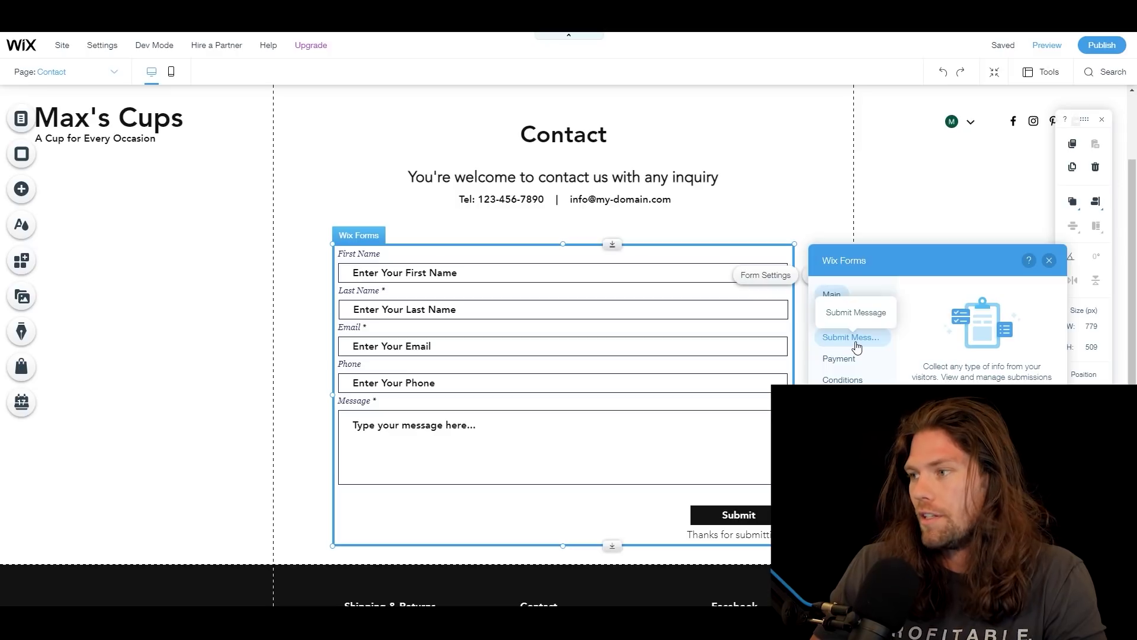
left_click(1050, 261)
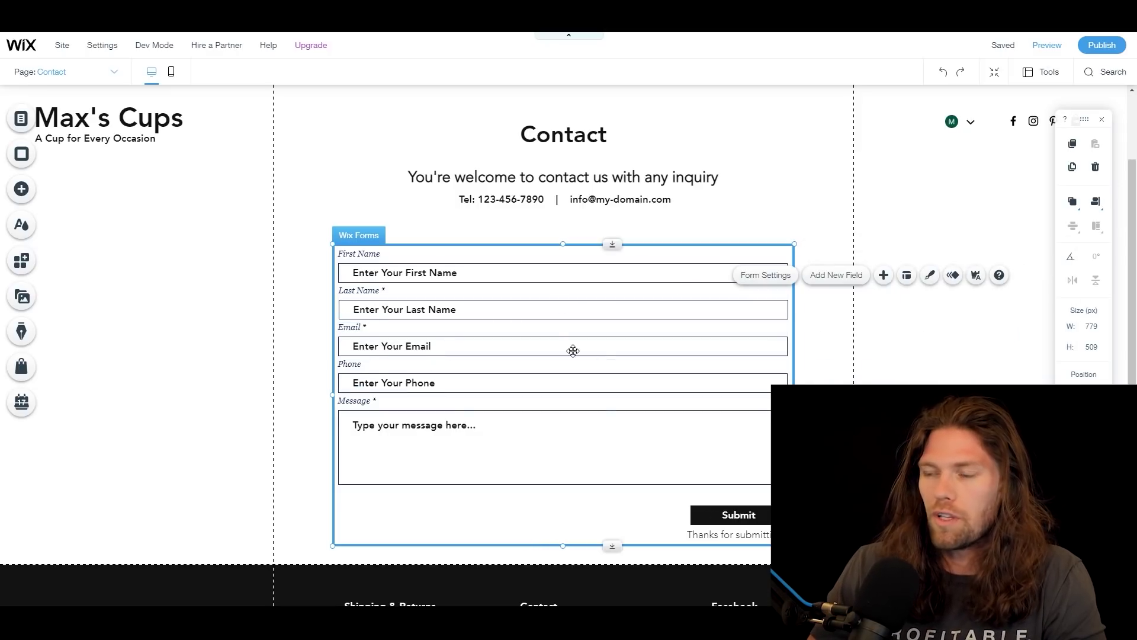
scroll(474, 335, "up", 2)
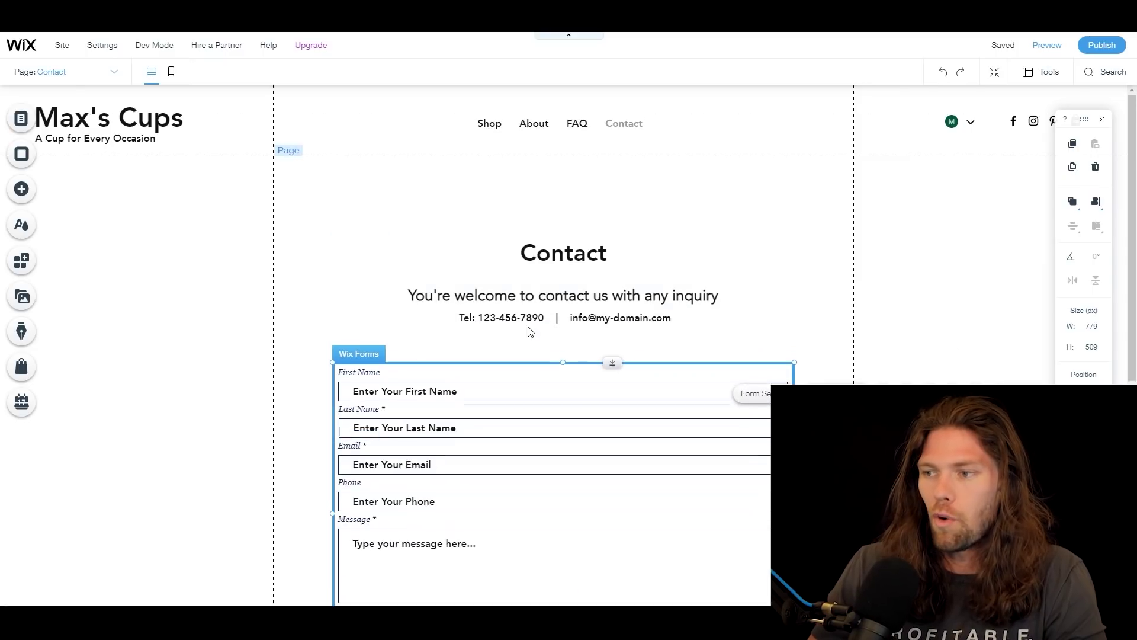
Step: Switch to editing the Shop page showing The Tim, The Michael and The Classic Dad mugs
left_click(21, 118)
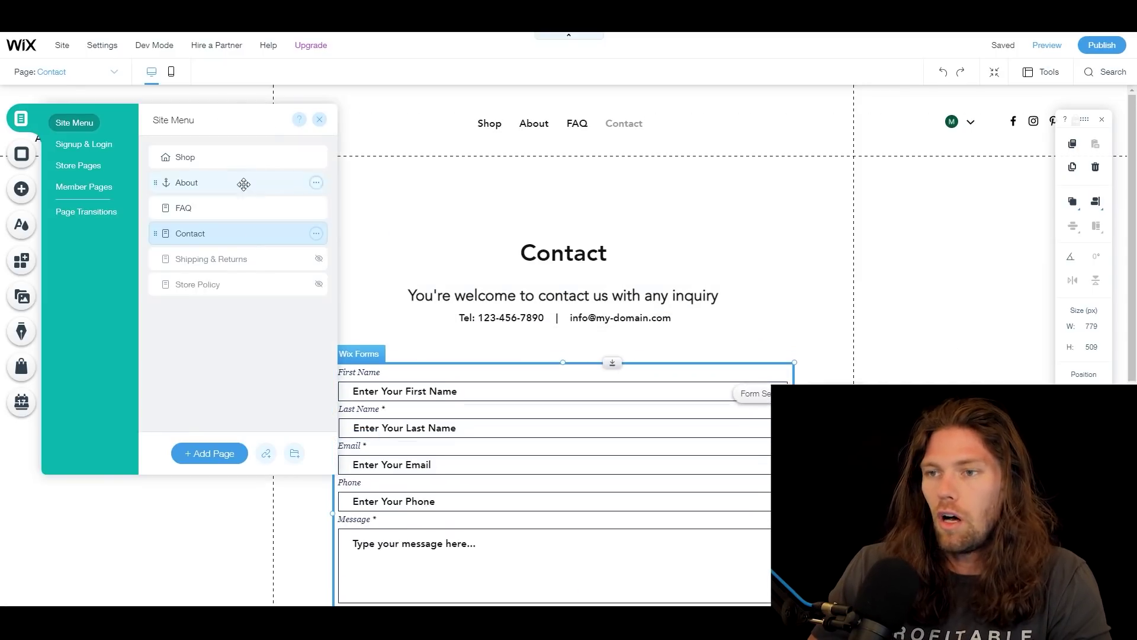
left_click(228, 159)
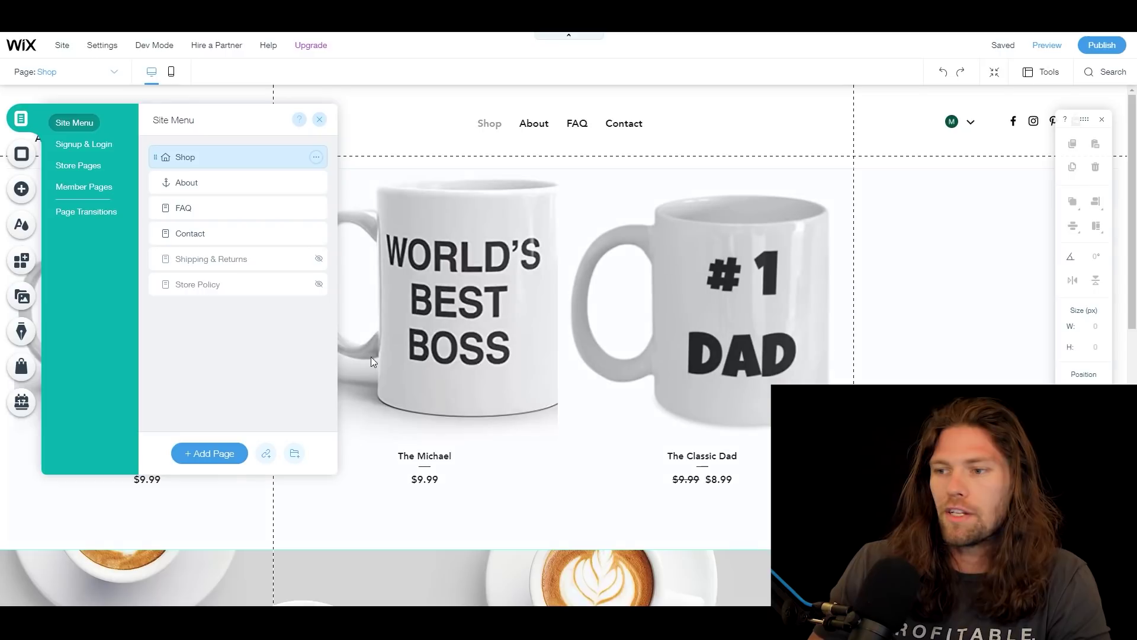
left_click(340, 521)
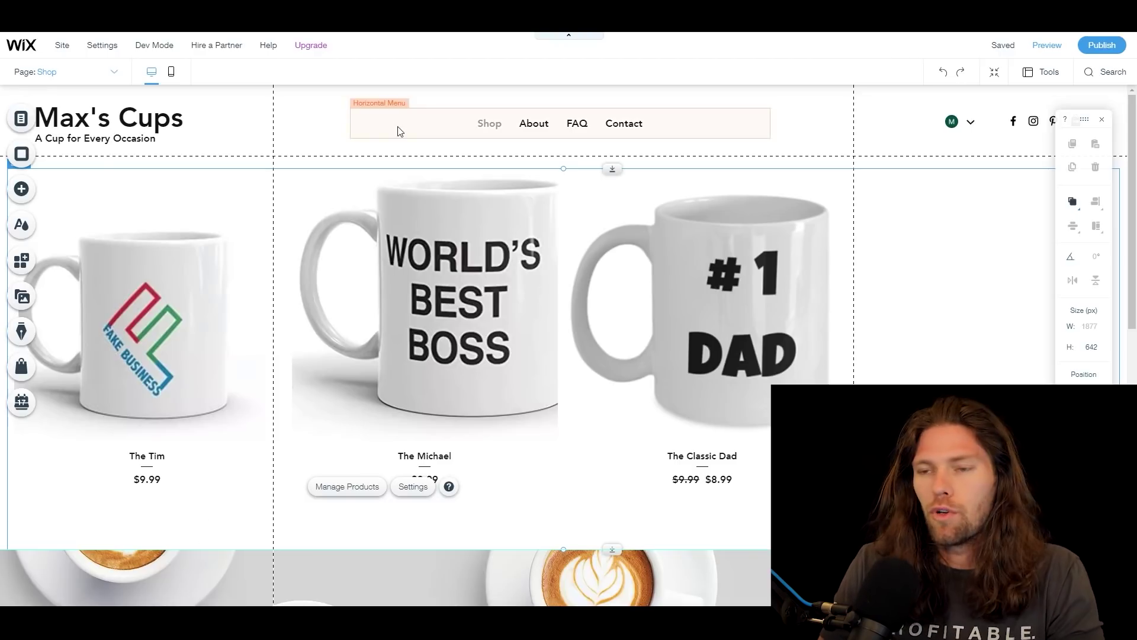
left_click(100, 47)
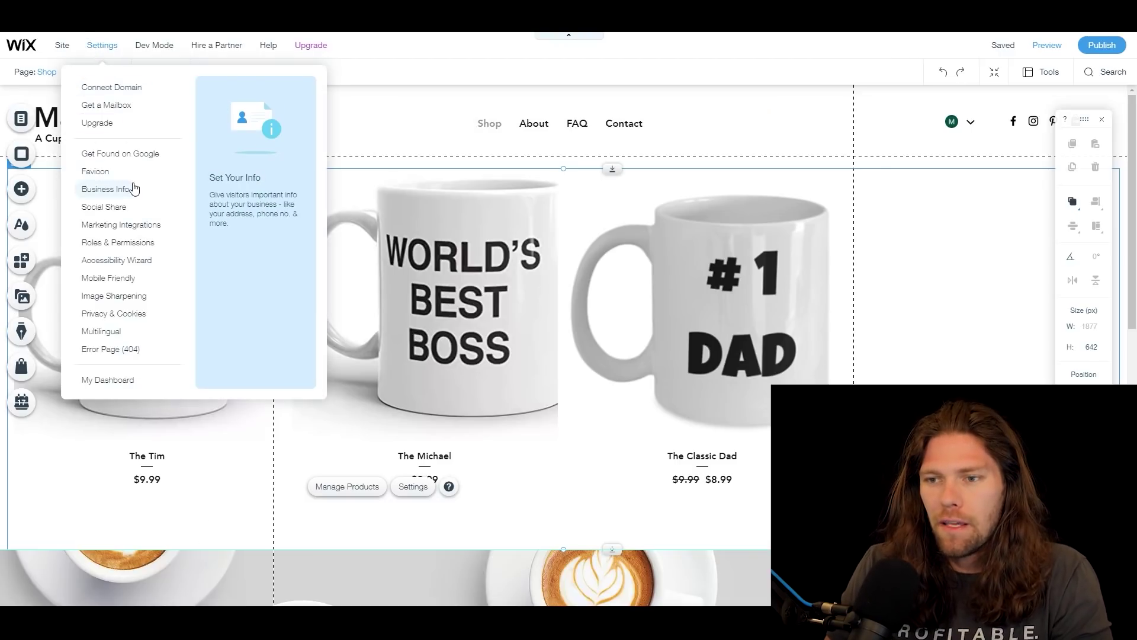
Step: Create and save a free-shipping Region 3 covering the United States
left_click(114, 379)
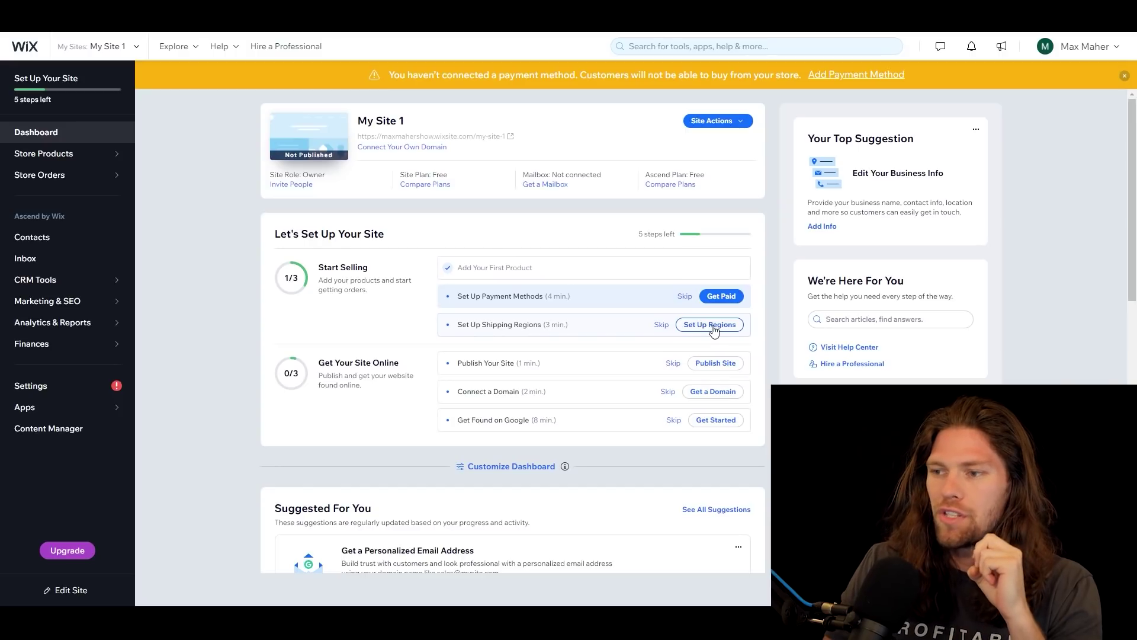
left_click(714, 327)
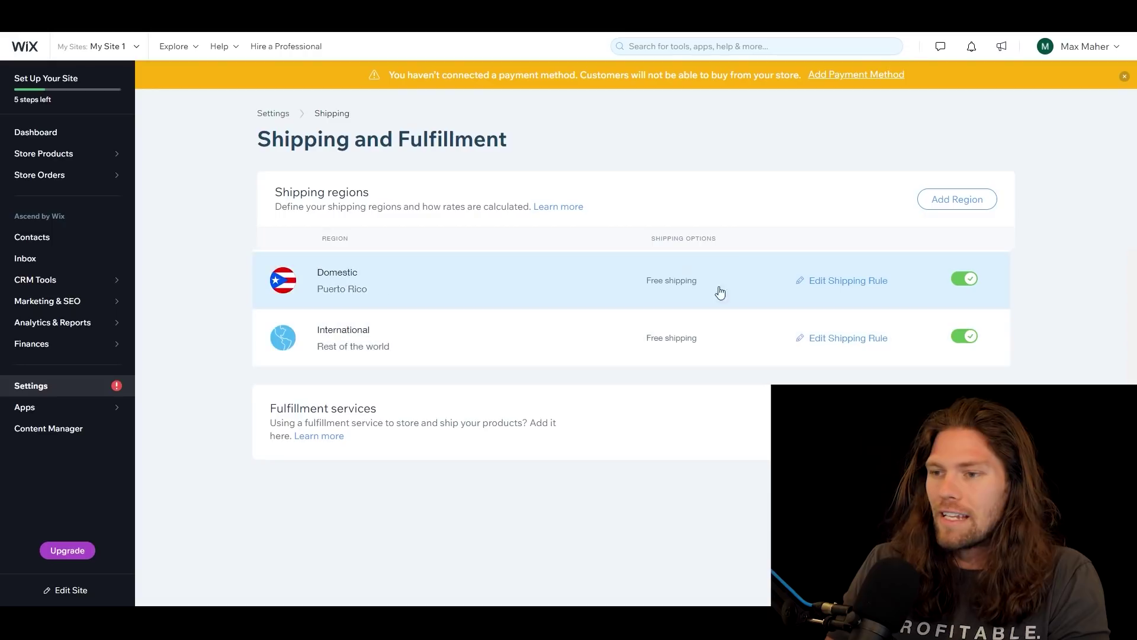
left_click(943, 201)
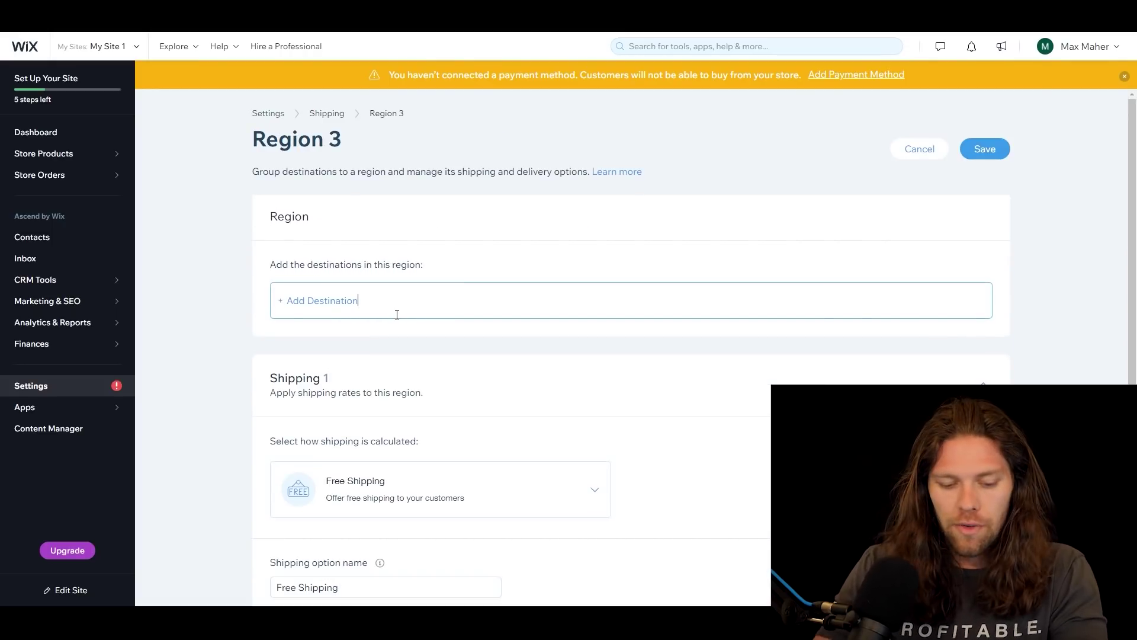
type("united")
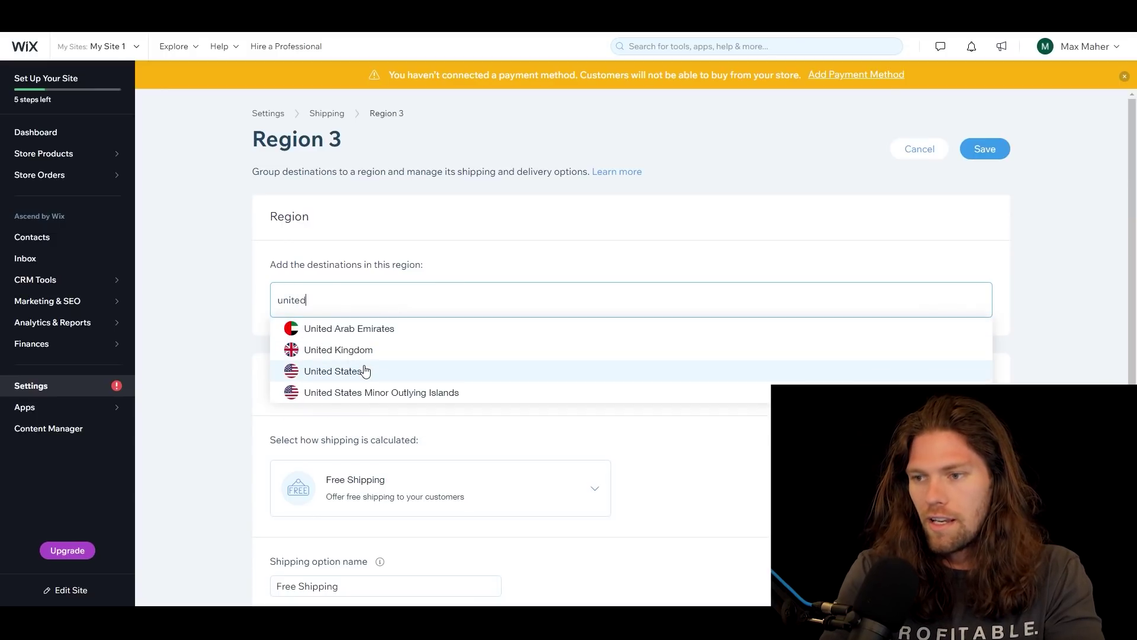
left_click(364, 371)
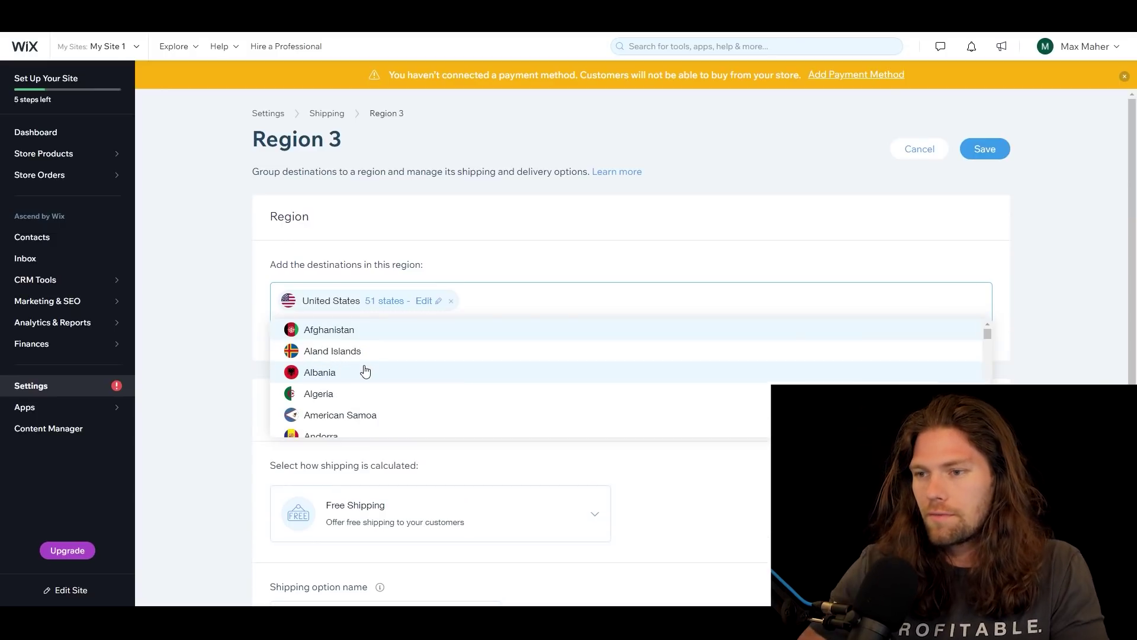
left_click(972, 142)
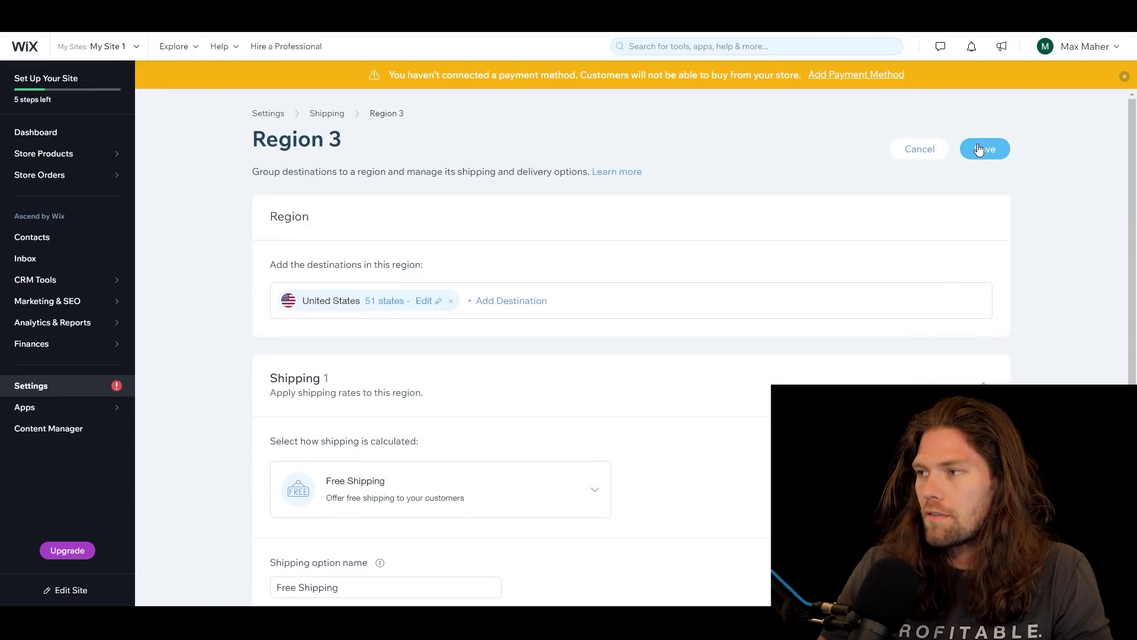
left_click(986, 147)
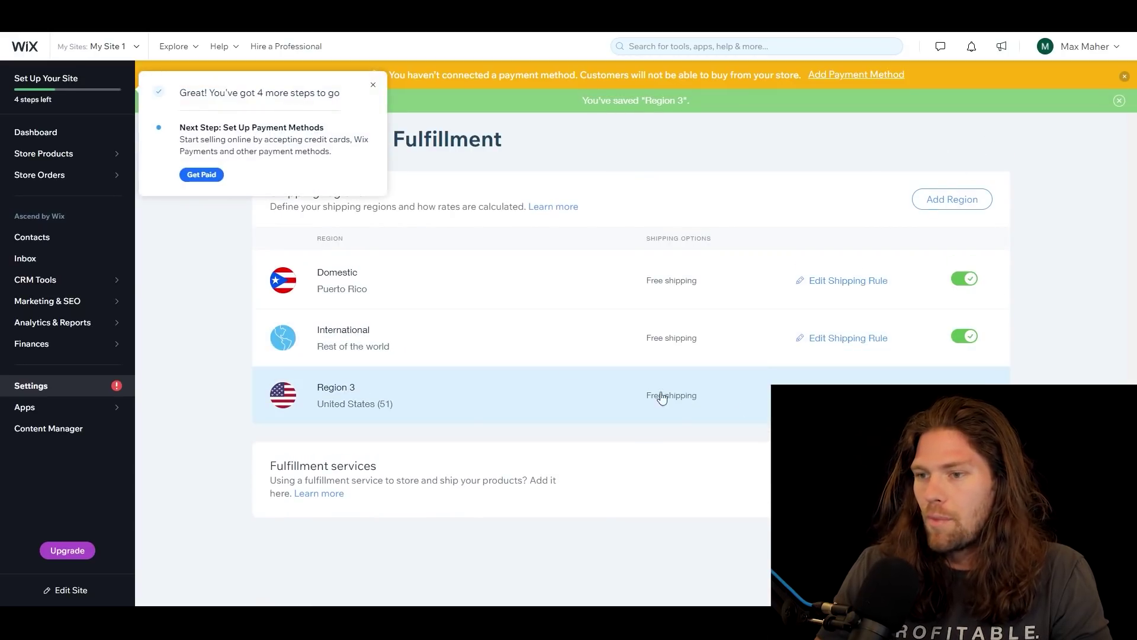
Step: Switch off International shipping and return to the main Dashboard
left_click(965, 336)
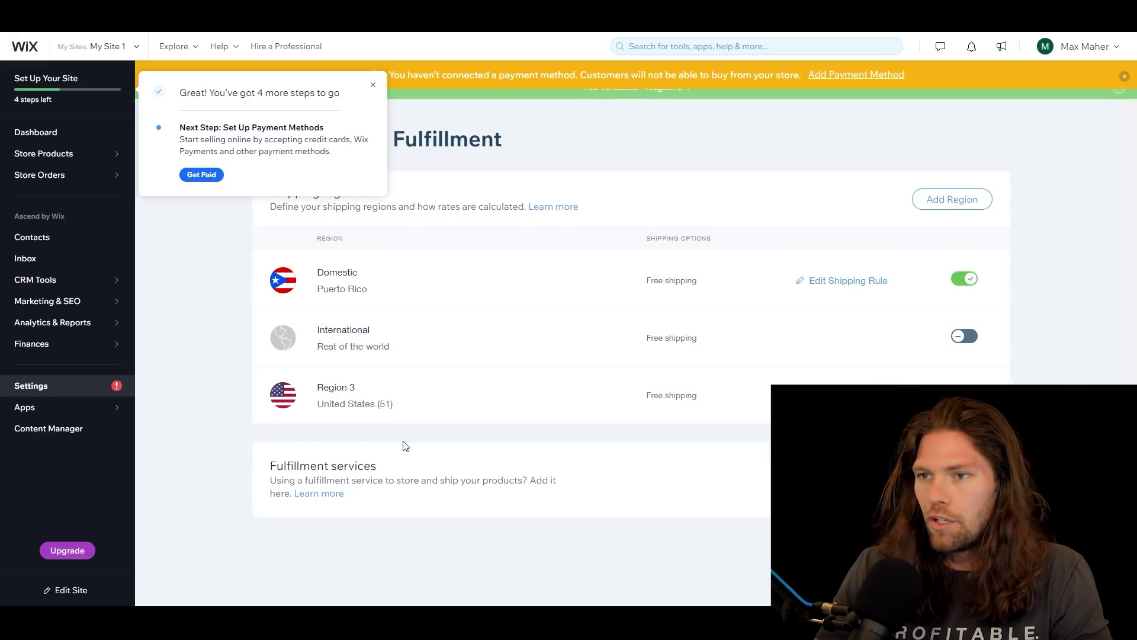
left_click(379, 89)
left_click(69, 132)
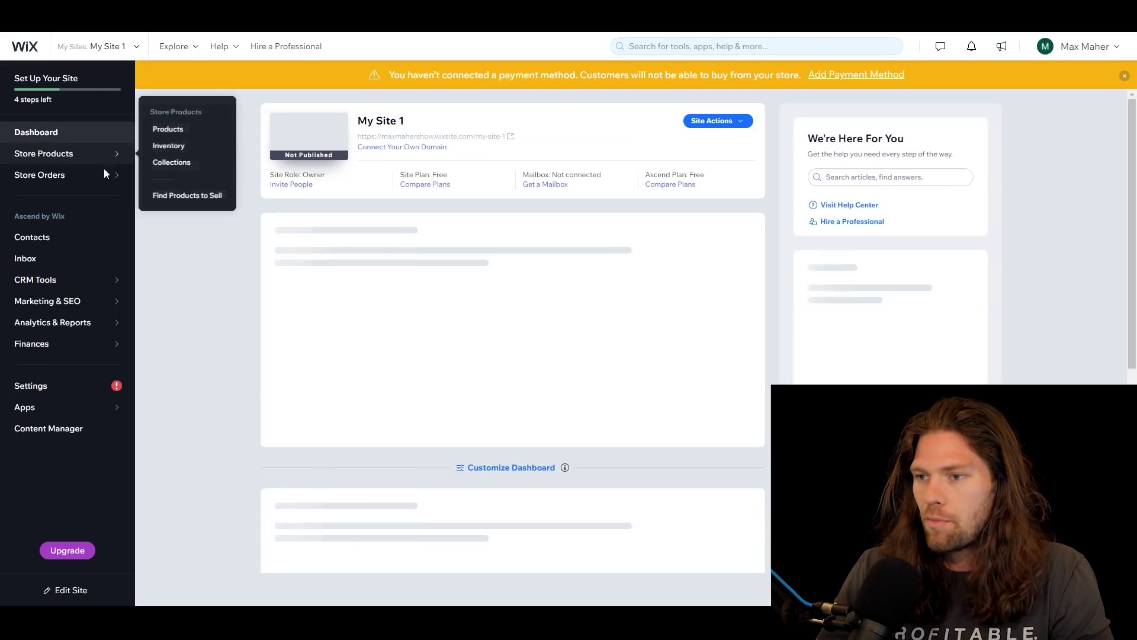
mouse_move(68, 155)
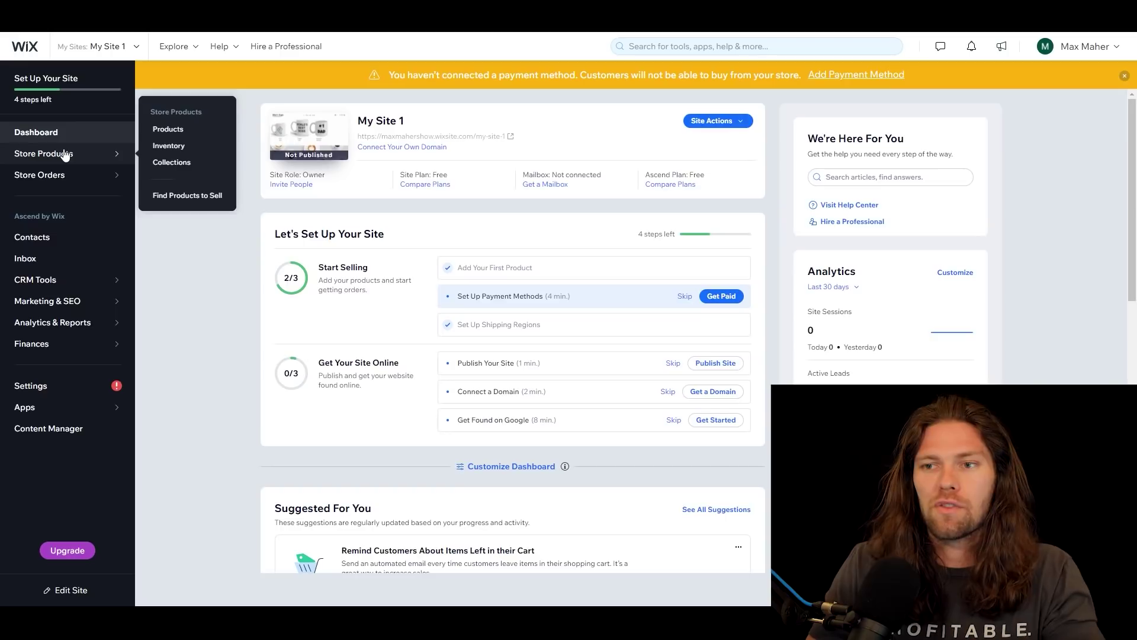
mouse_move(75, 182)
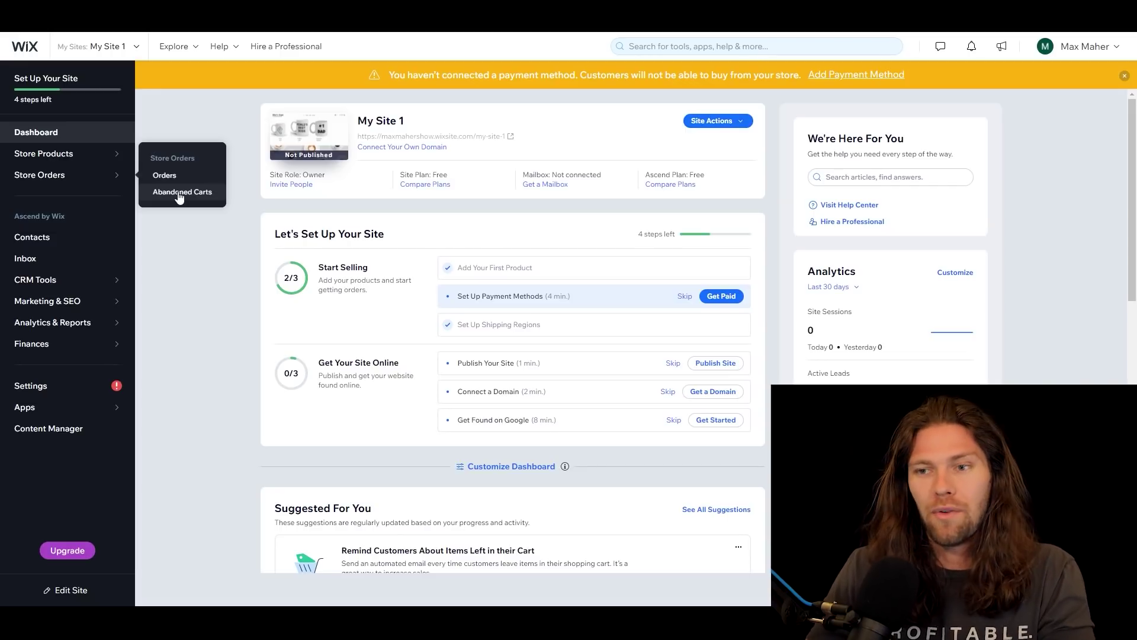
mouse_move(117, 284)
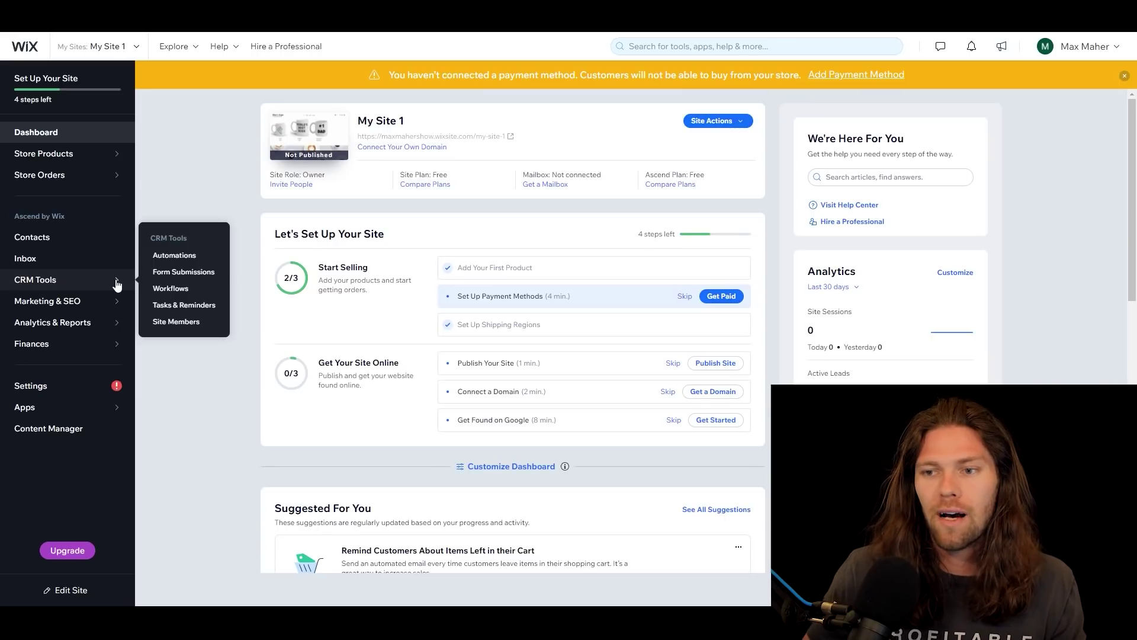
mouse_move(88, 304)
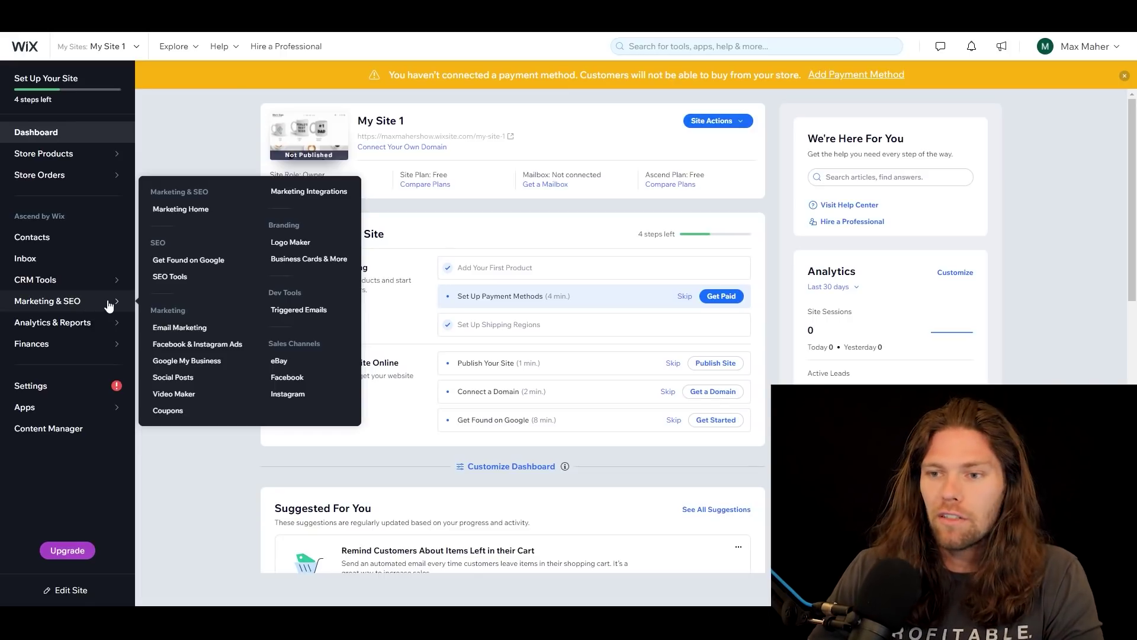
mouse_move(106, 327)
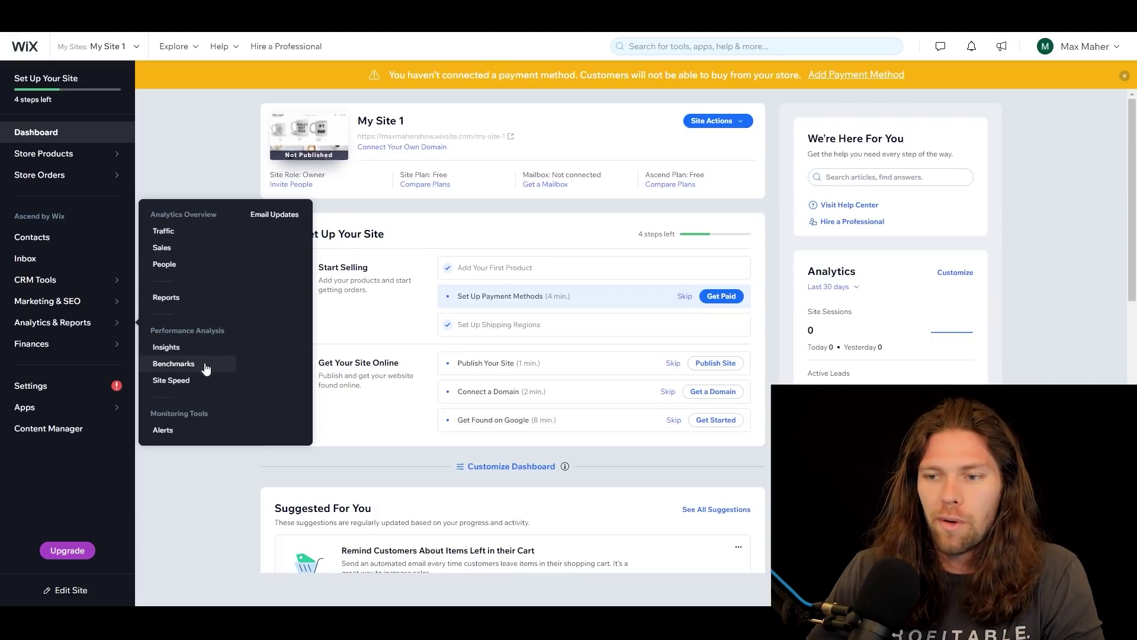
mouse_move(84, 350)
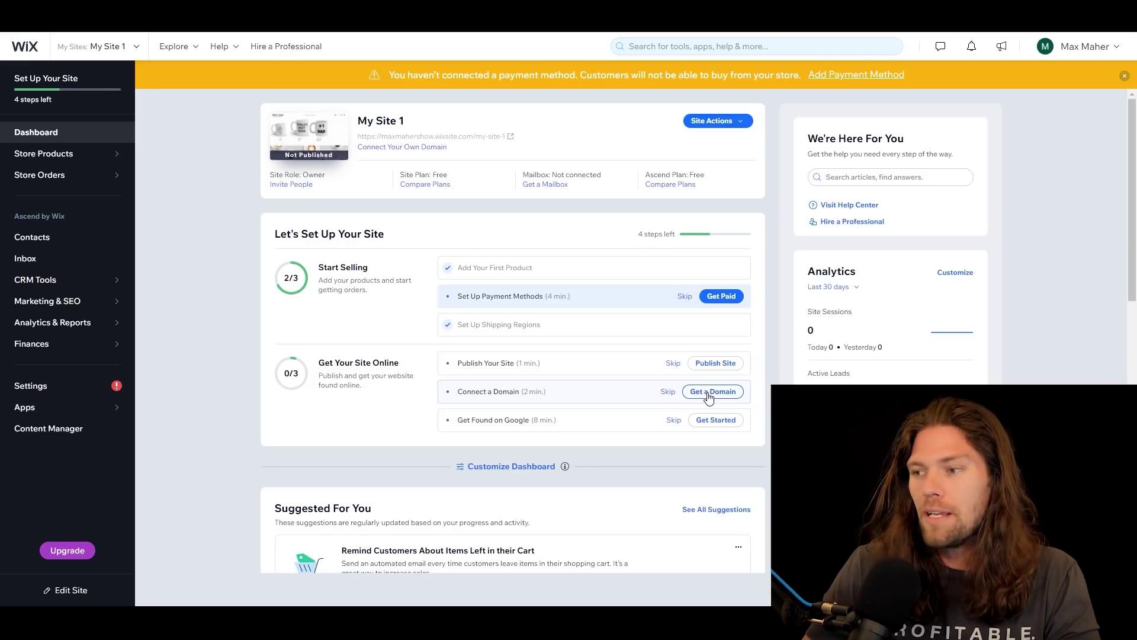
Step: Publish the Max's Cups site live and preview its Shop page
left_click(713, 363)
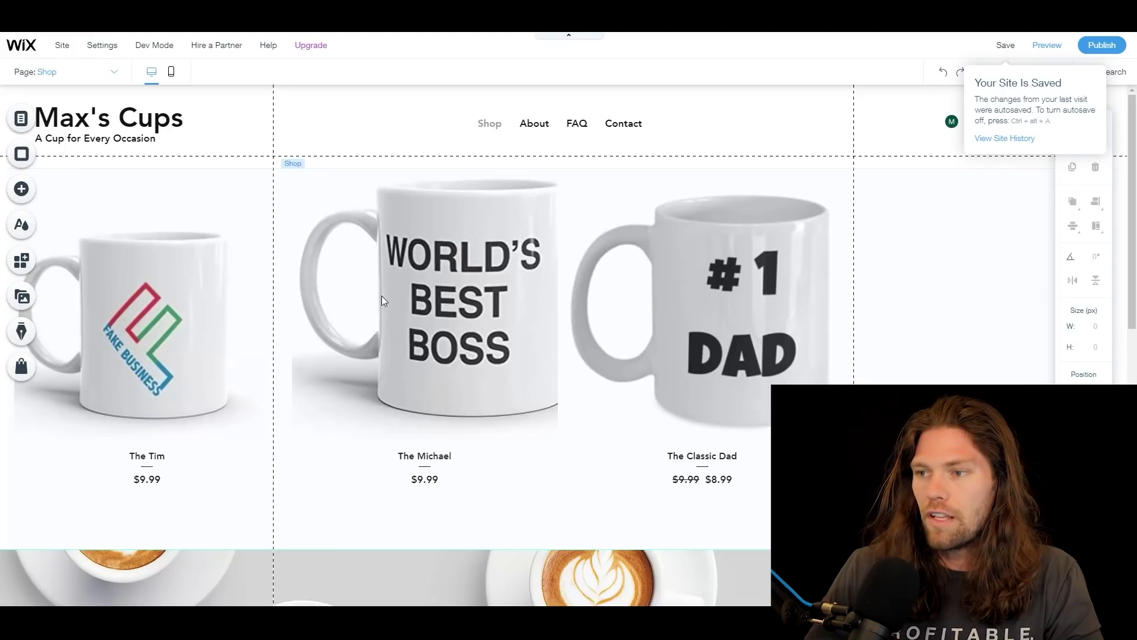
left_click(1101, 46)
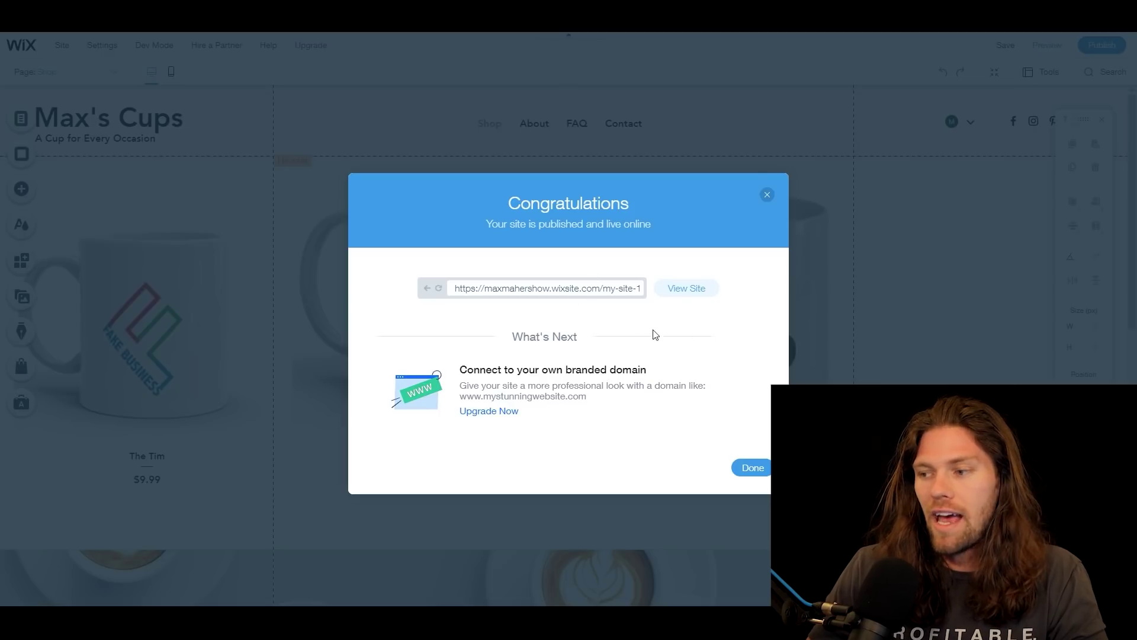
key("Escape")
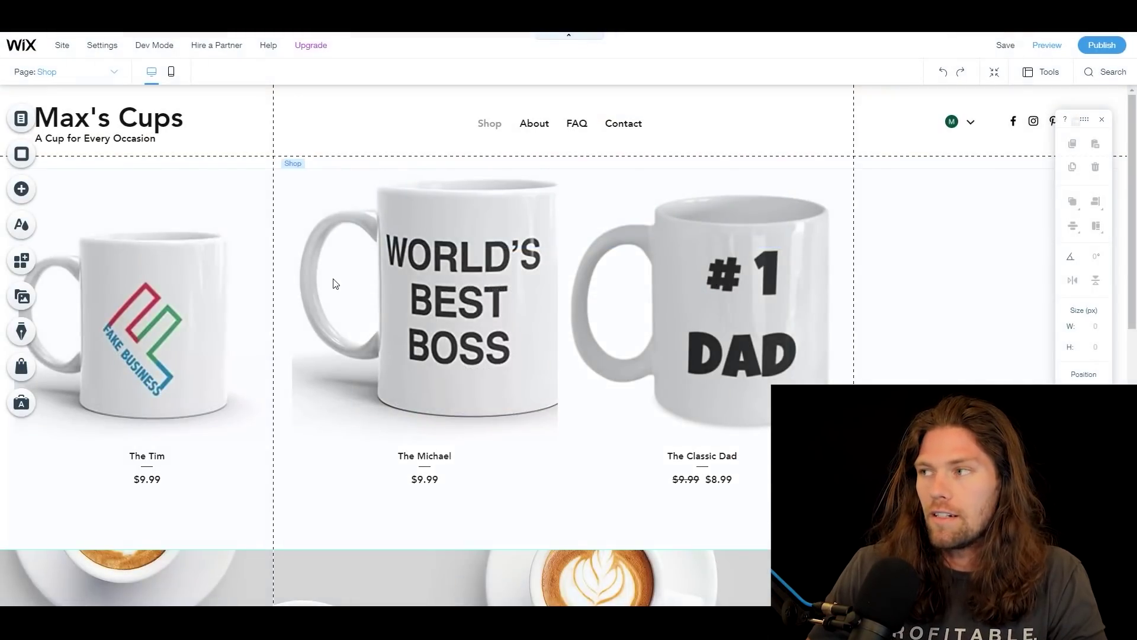
key("ctrl+shift+p")
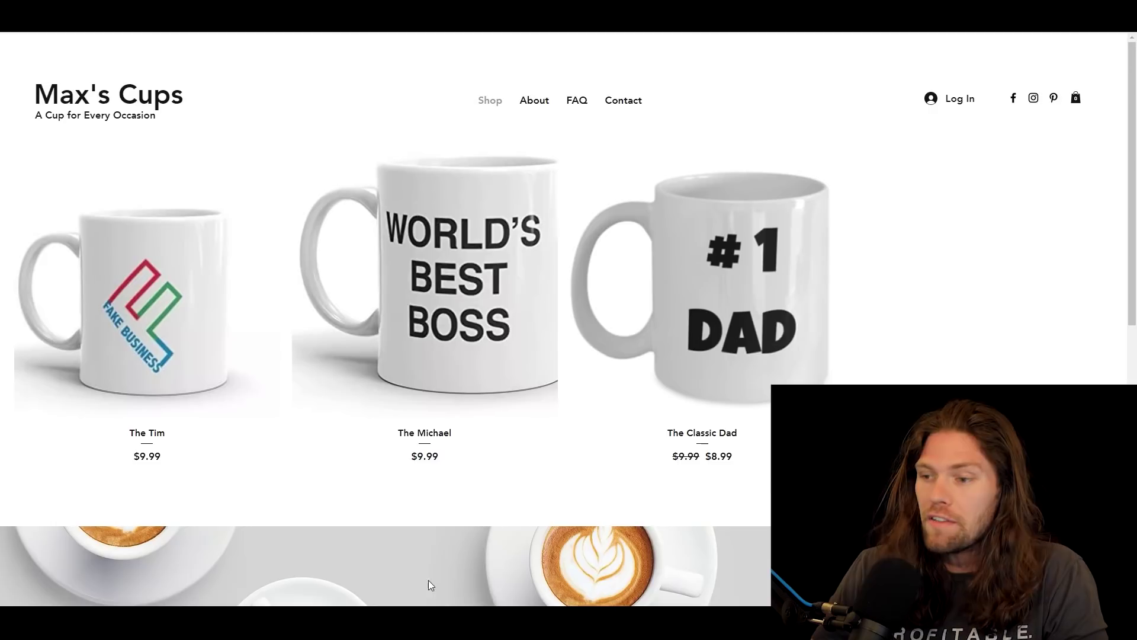